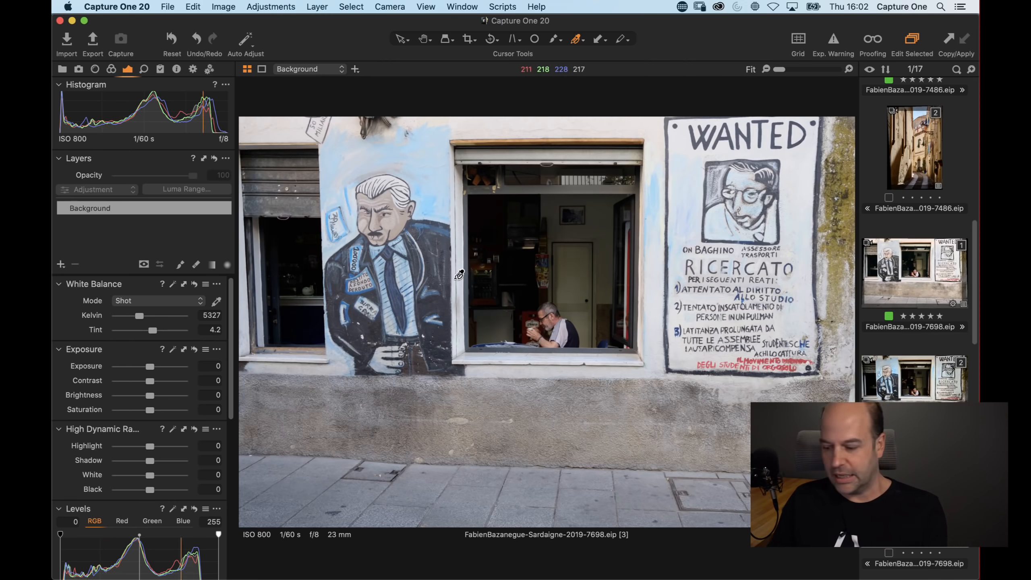
# Browse the image thumbnails in the grid view to compare the variants of the mural photo
pyautogui.doubleClick(451, 263)
pyautogui.press('alt+super+v')
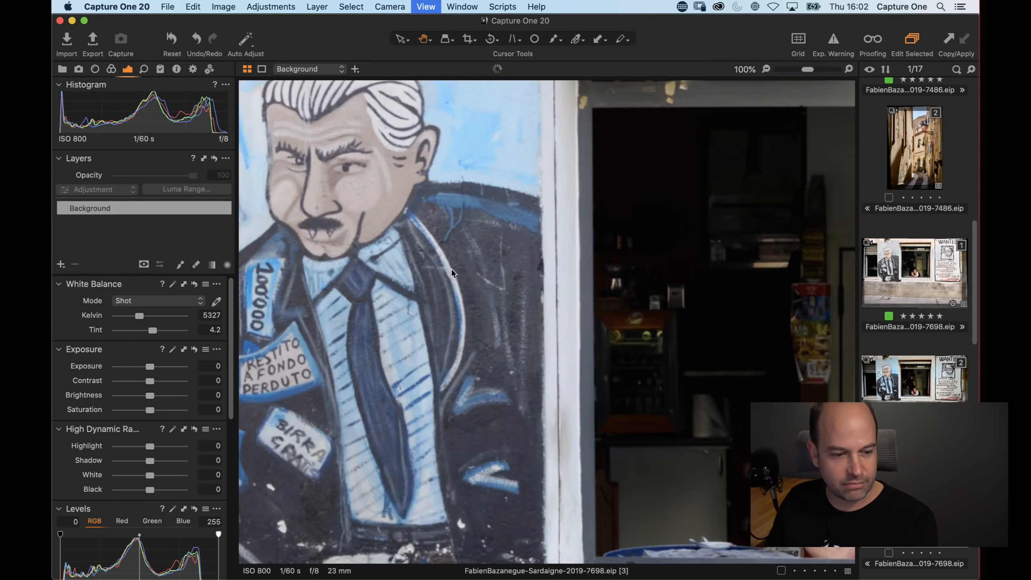
pyautogui.scroll(10, 463, 265)
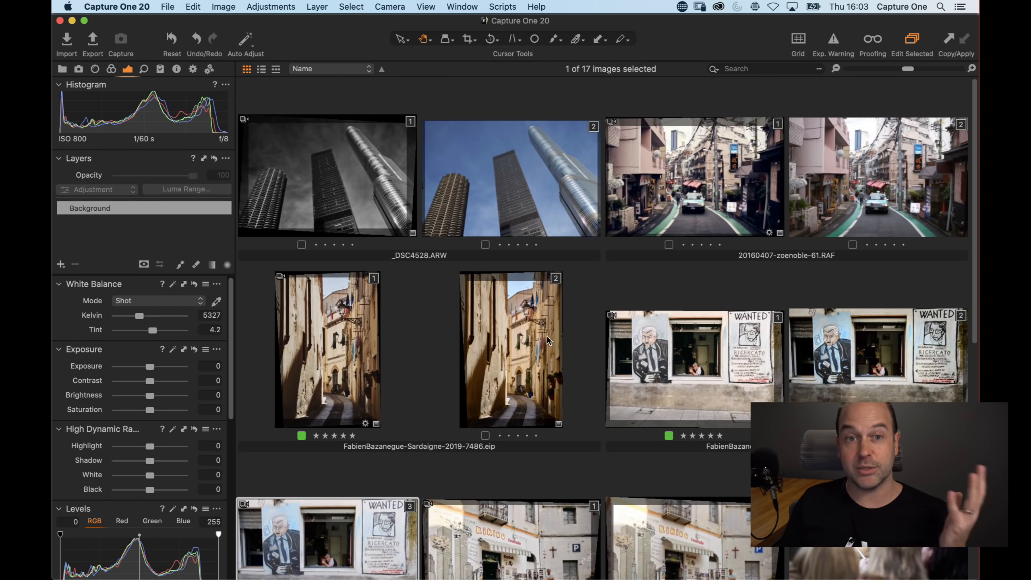
pyautogui.scroll(-5, 556, 349)
pyautogui.scroll(-2, 556, 350)
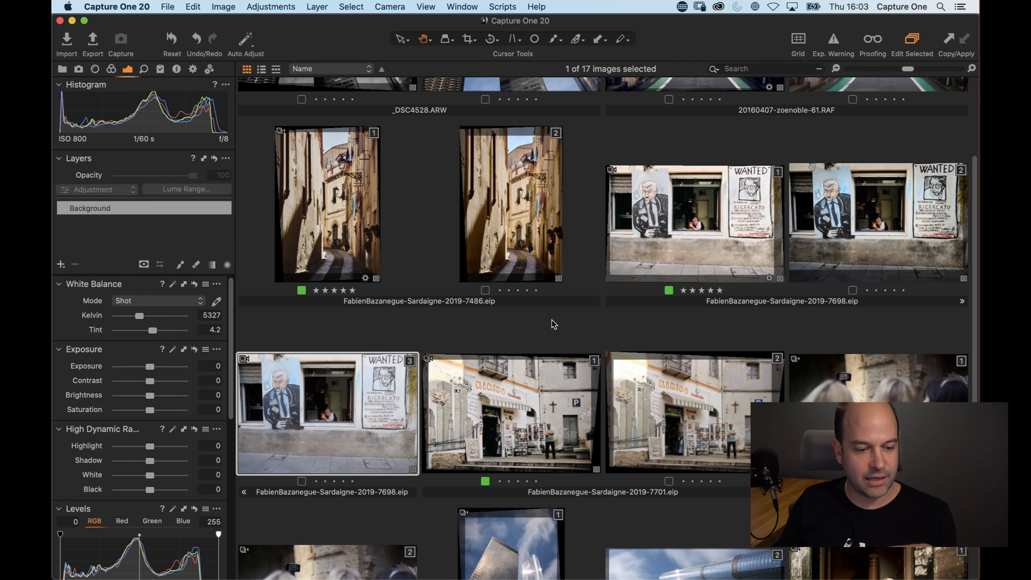
pyautogui.scroll(-4, 543, 320)
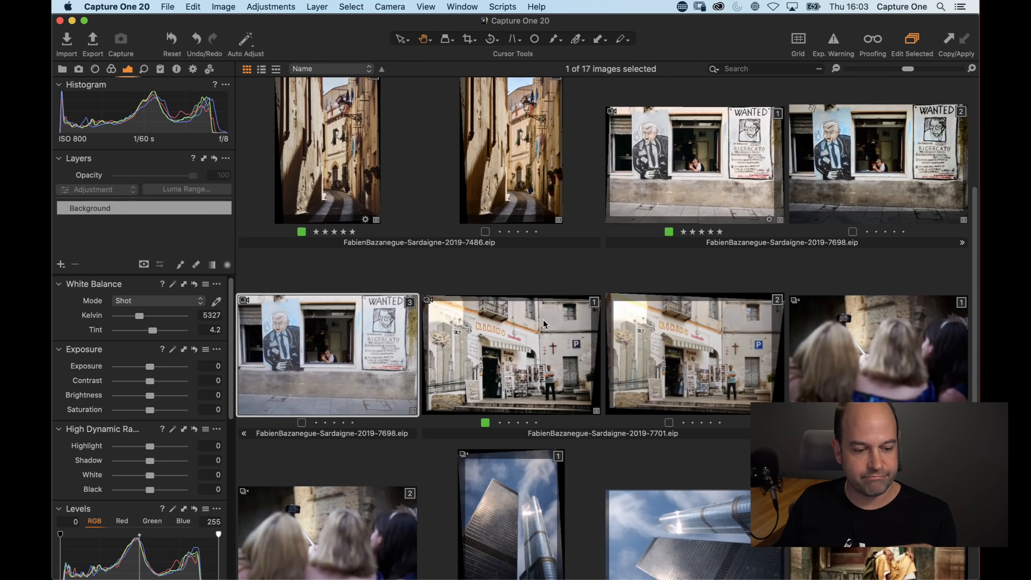
pyautogui.scroll(5, 536, 251)
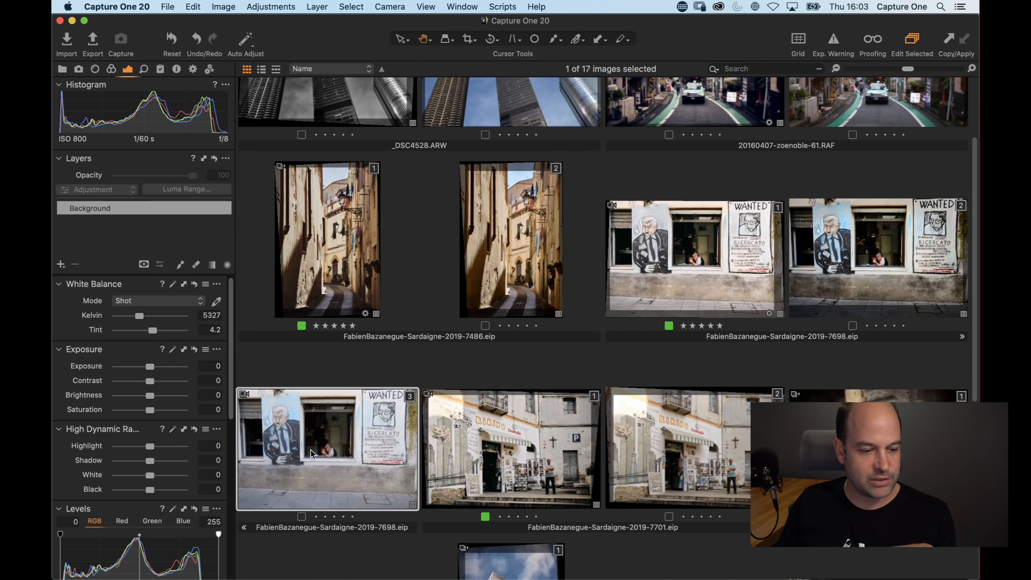
# Open variant 3 of FabienBazanegue-Sardaigne-2019-7698 in the viewer and hide the browser
pyautogui.doubleClick(332, 463)
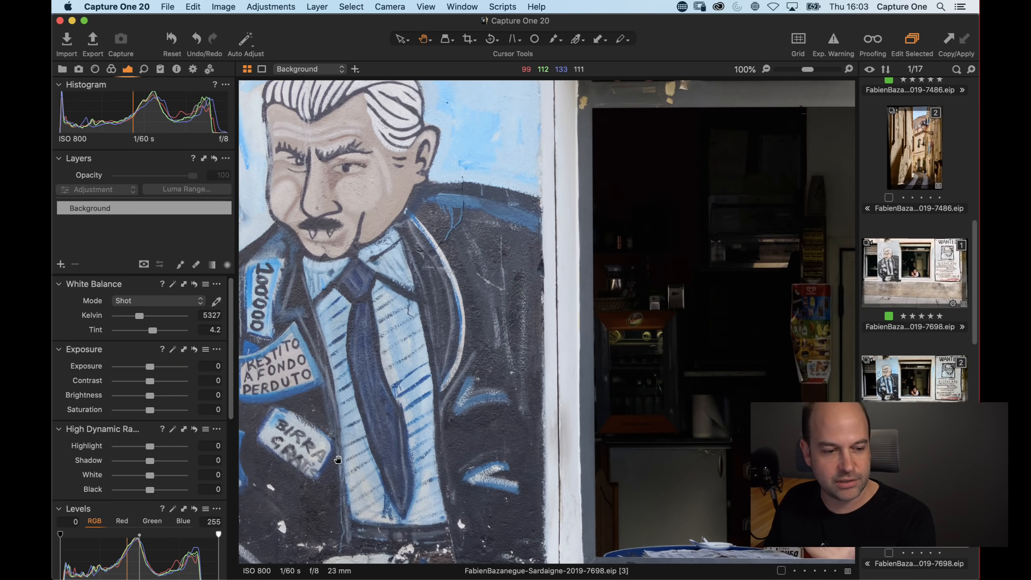
pyautogui.doubleClick(557, 367)
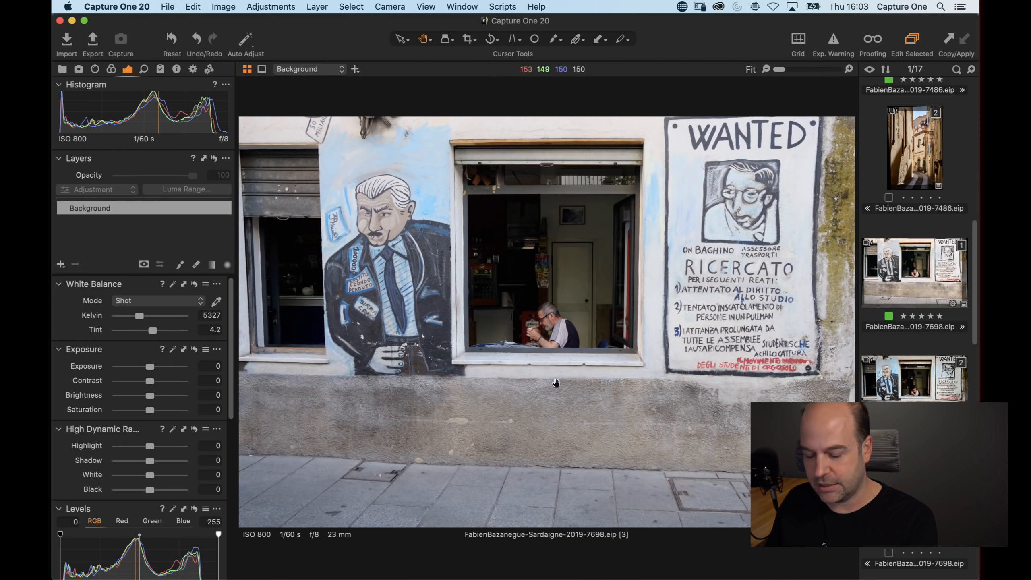
pyautogui.press('super+b')
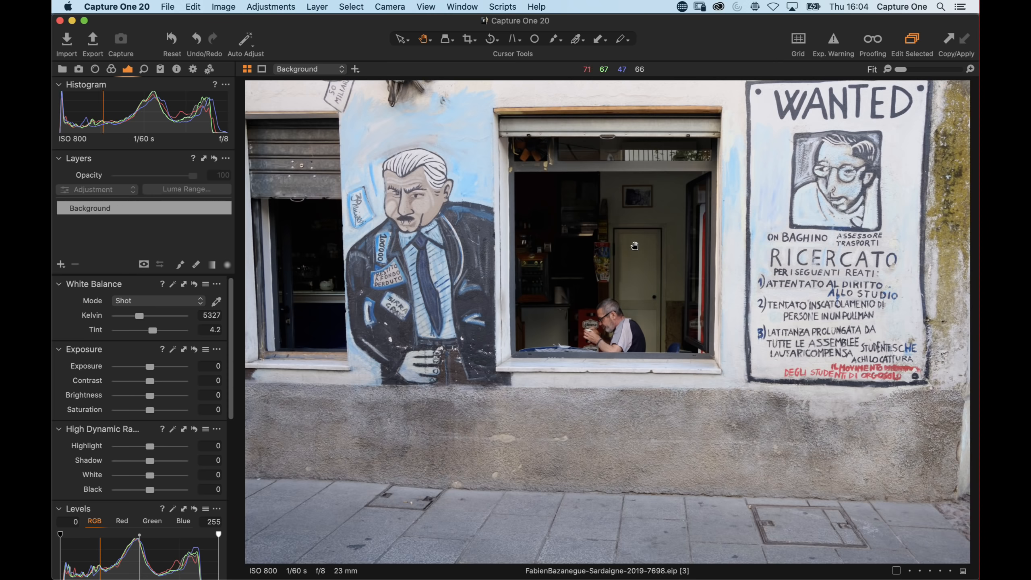
# Crop the bottom edge of the photo upward to trim most of the pavement
pyautogui.click(469, 40)
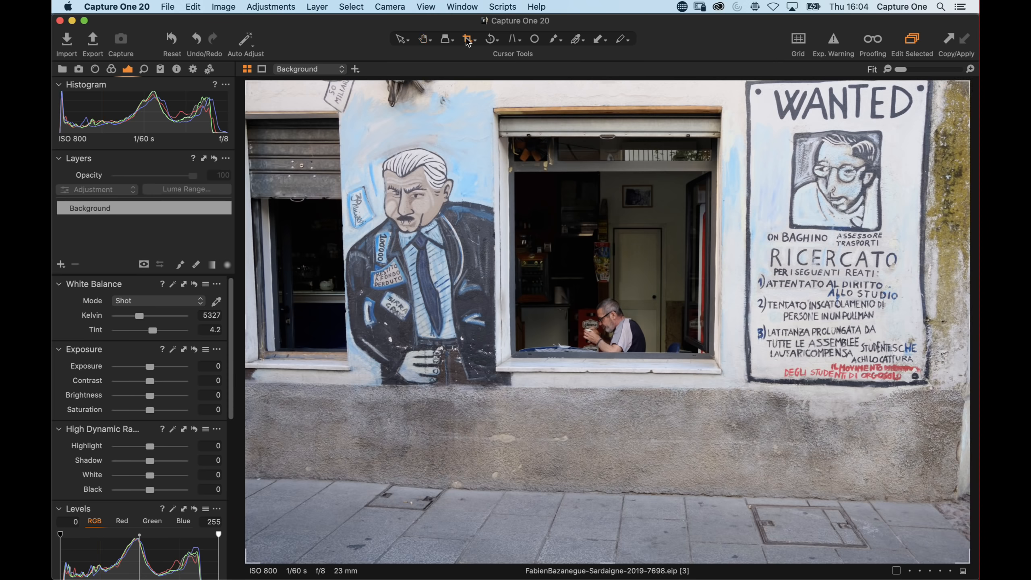
pyautogui.moveTo(608, 563); pyautogui.dragTo(610, 511)
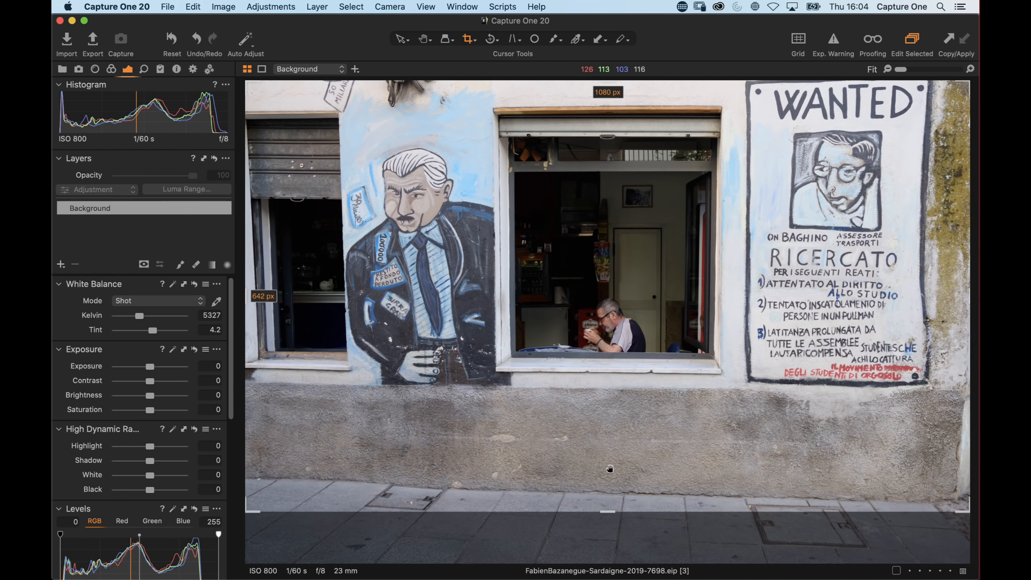
pyautogui.press('h')
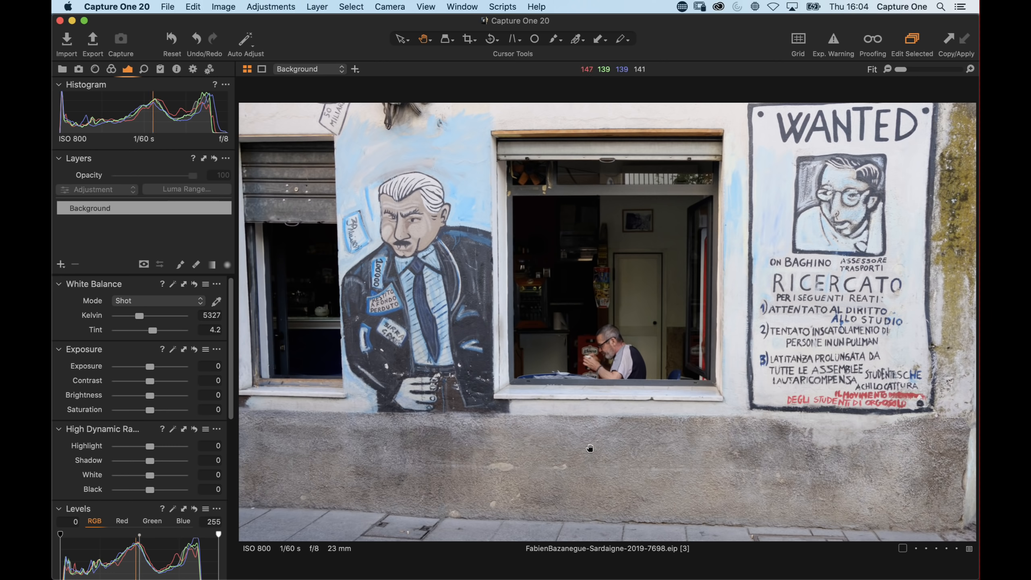
# Set the white balance Kelvin to 5805 after checking the man at the window close up
pyautogui.click(638, 385)
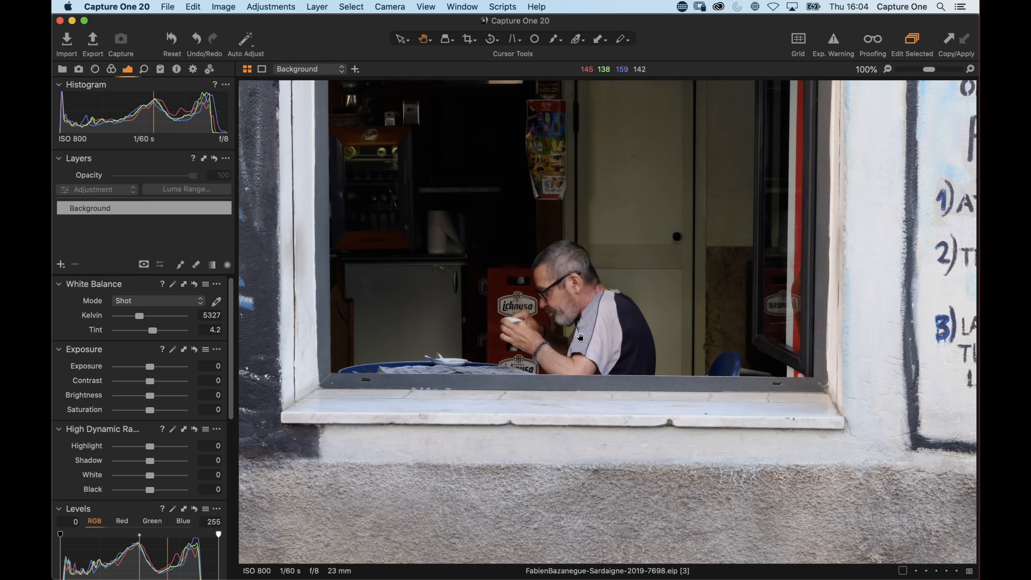
pyautogui.click(592, 346)
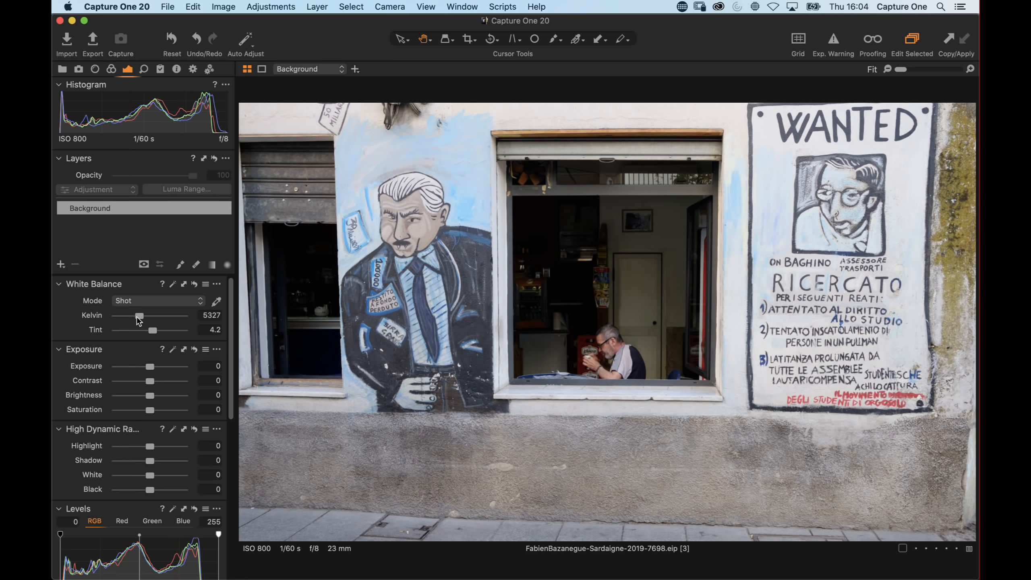
pyautogui.moveTo(138, 317); pyautogui.dragTo(140, 316)
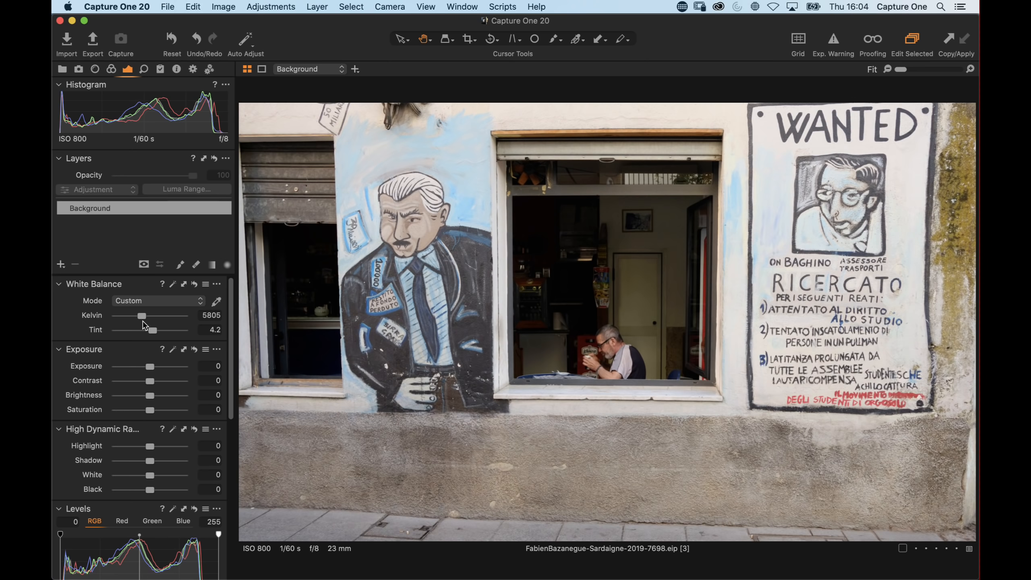
# Auto-adjust Levels and set the midtone value to -0.11
pyautogui.scroll(-4, 139, 431)
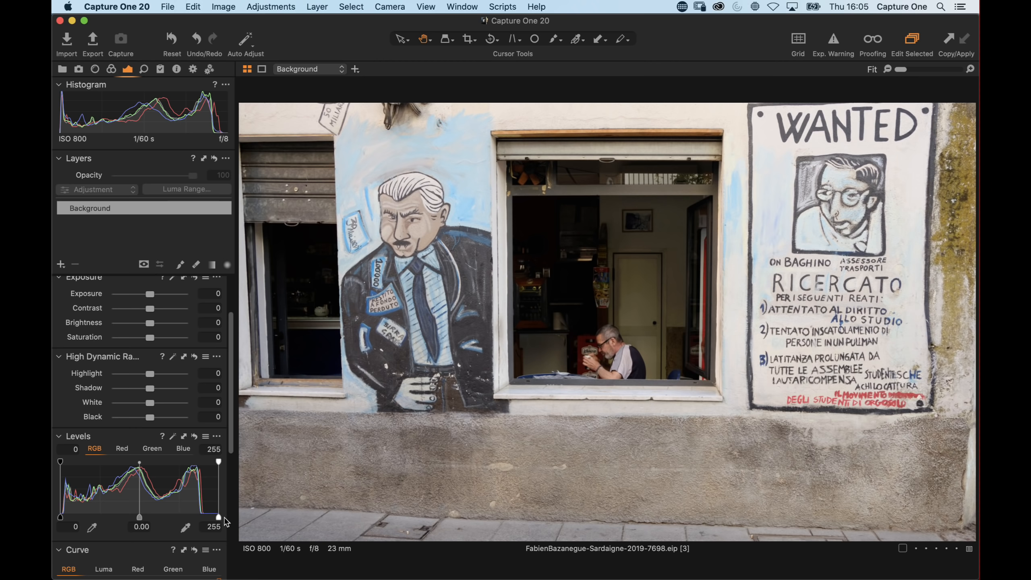
pyautogui.moveTo(217, 520); pyautogui.dragTo(223, 520)
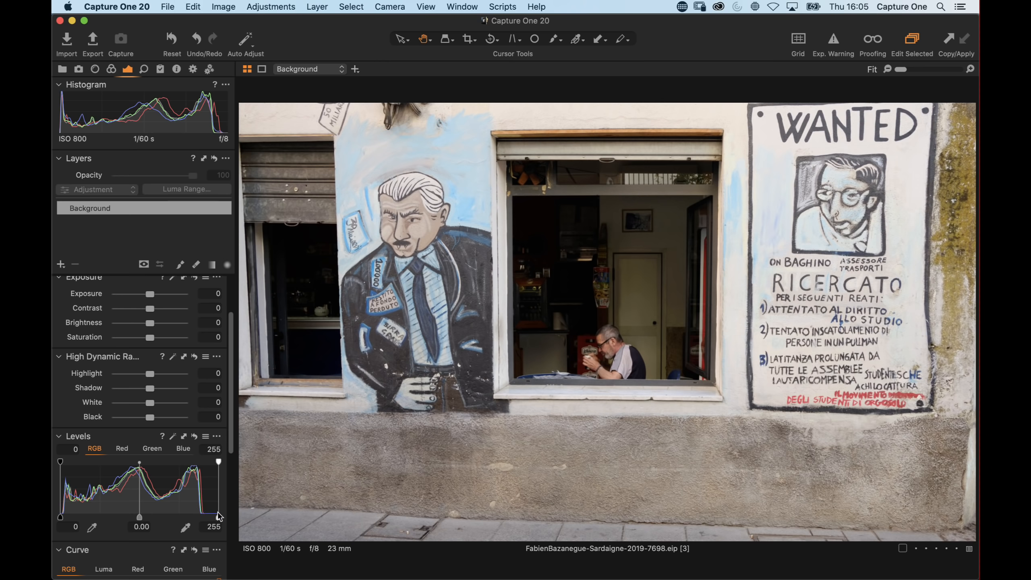
pyautogui.click(173, 436)
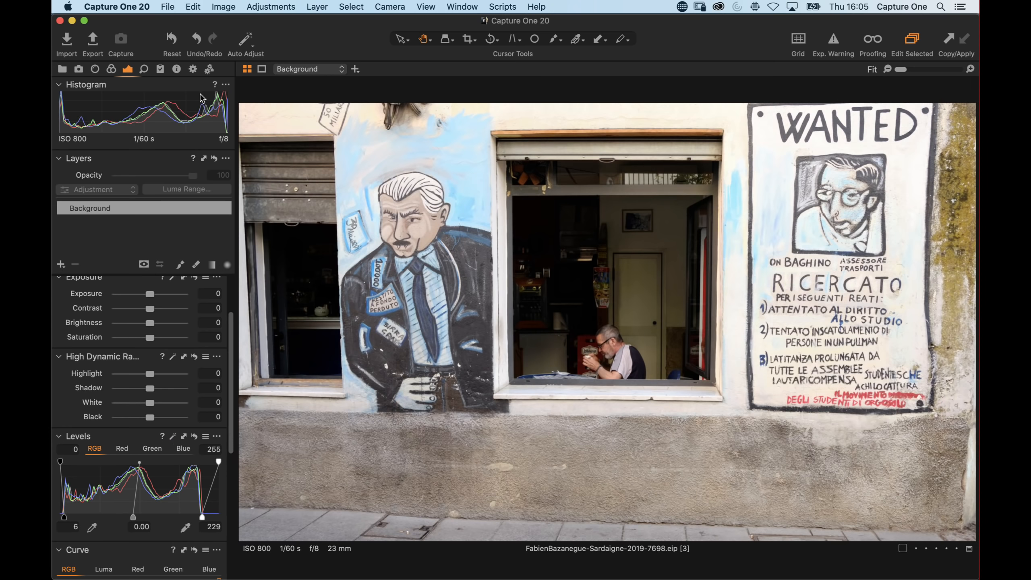
pyautogui.click(195, 437)
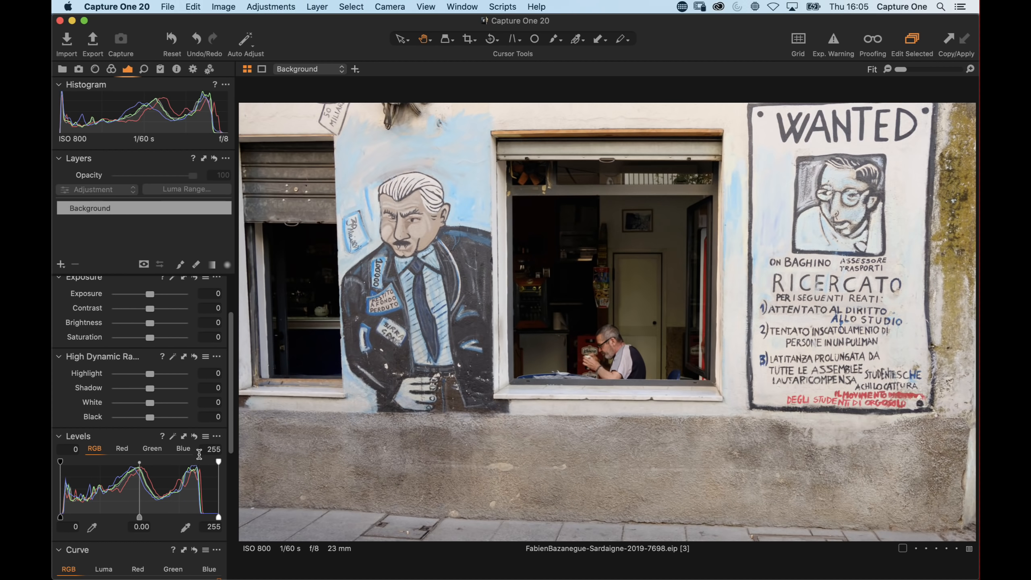
pyautogui.click(173, 437)
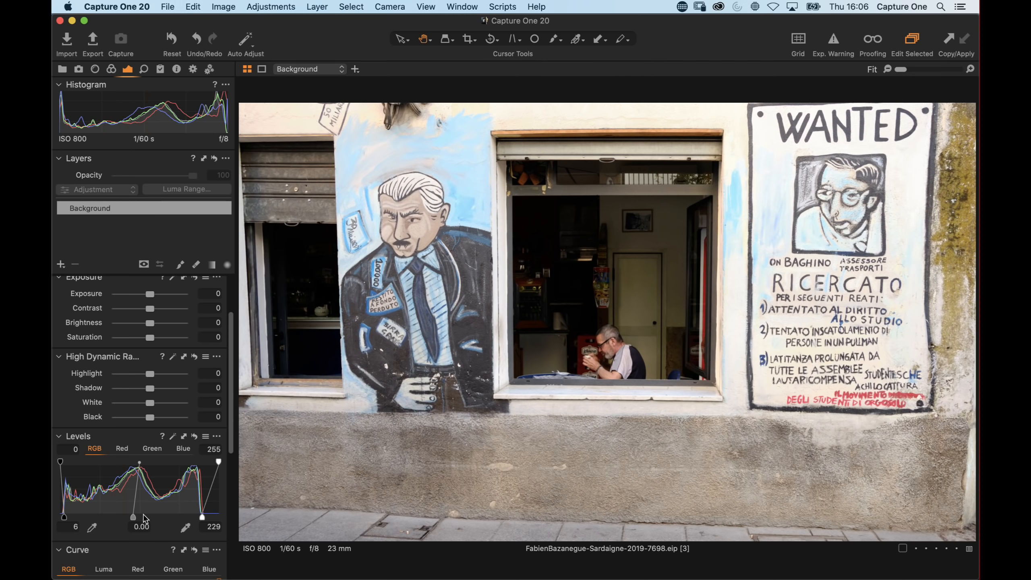
pyautogui.moveTo(133, 517); pyautogui.dragTo(141, 516)
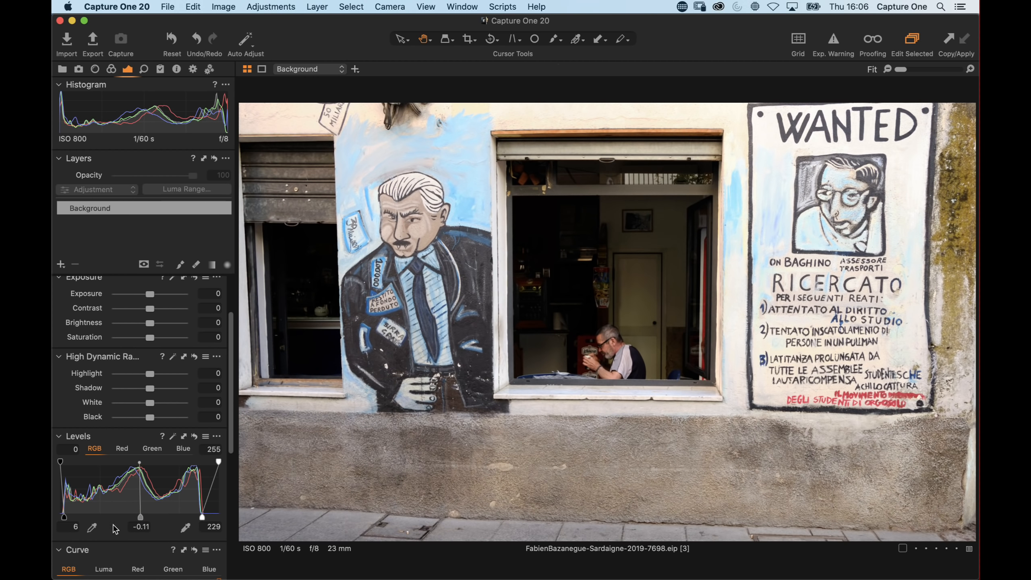
# Set Contrast to 13
pyautogui.scroll(4, 150, 364)
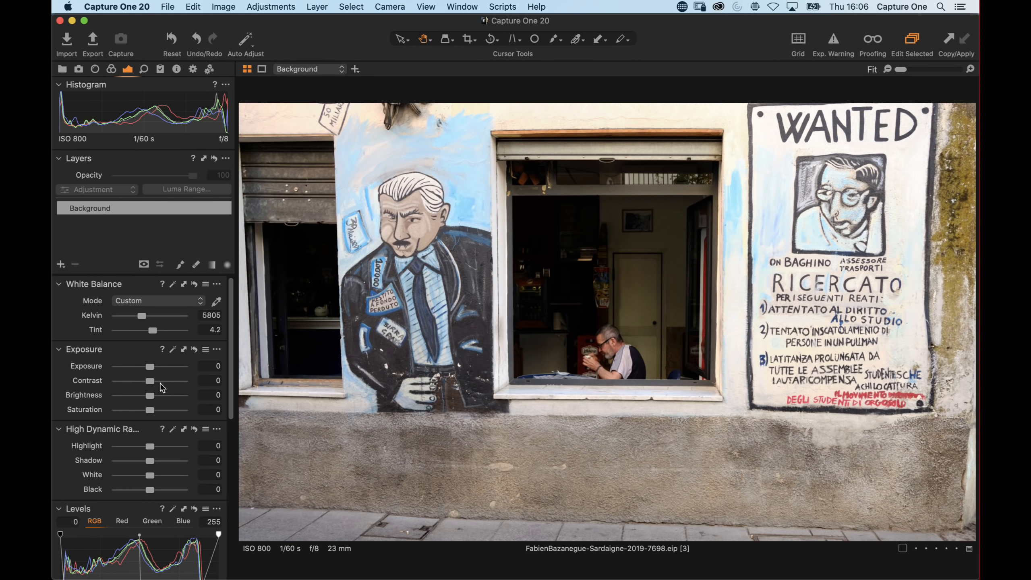
pyautogui.moveTo(150, 381); pyautogui.dragTo(157, 381)
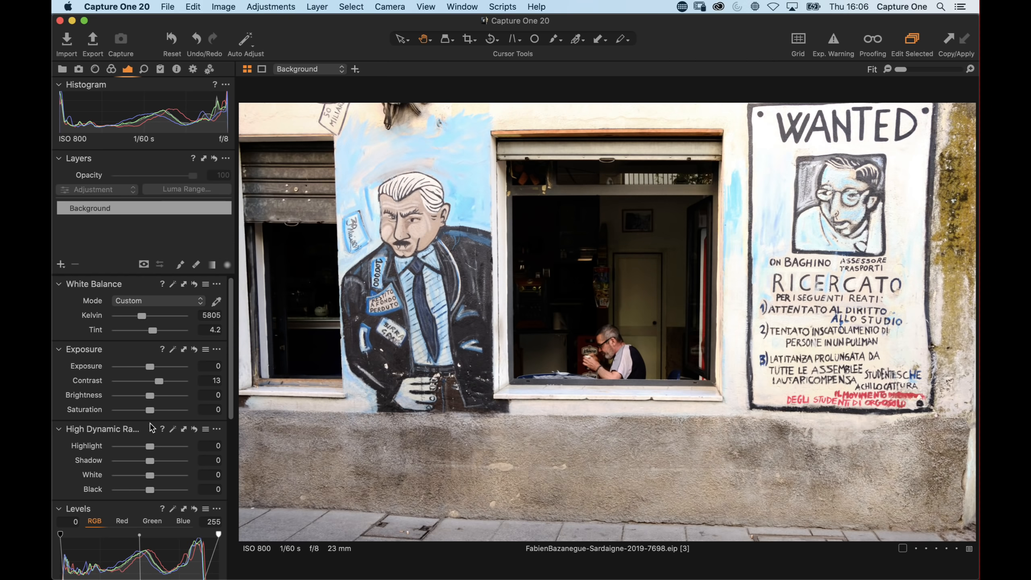
# Set Clarity to 21
pyautogui.scroll(-10, 152, 414)
pyautogui.scroll(-5, 150, 431)
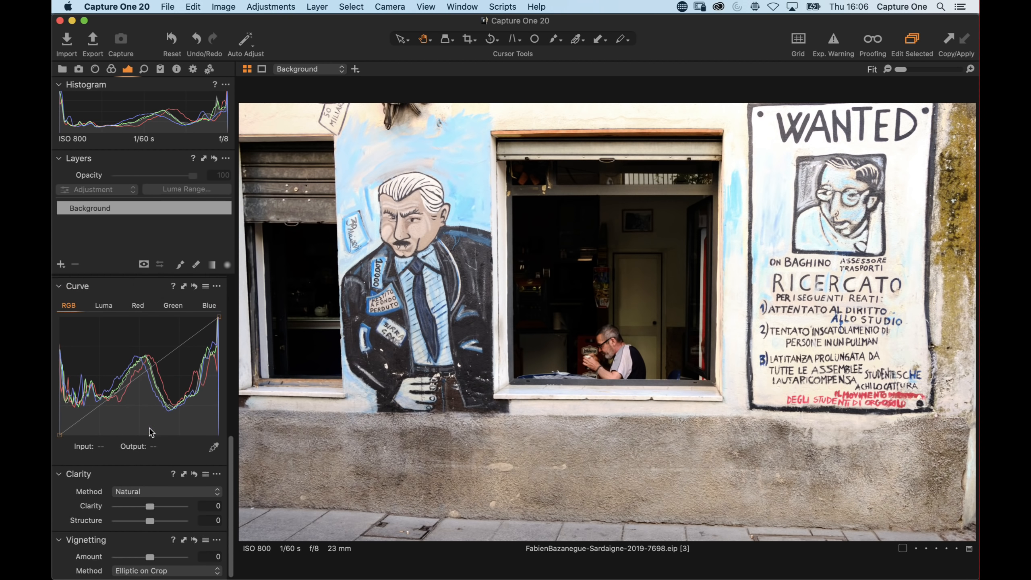
pyautogui.moveTo(151, 507); pyautogui.dragTo(160, 510)
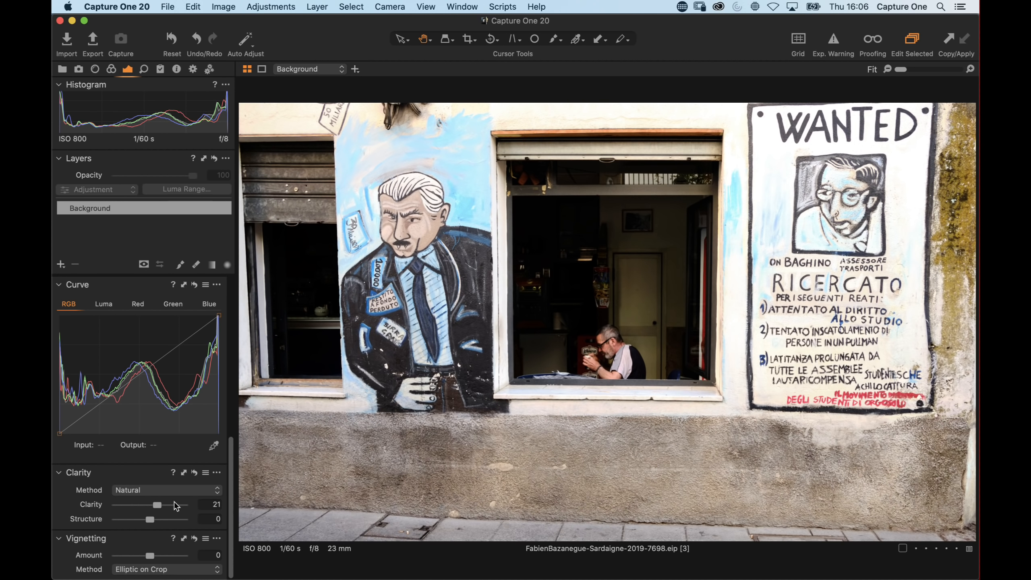
# Push Contrast to 50, then lower it to 9
pyautogui.scroll(10, 170, 406)
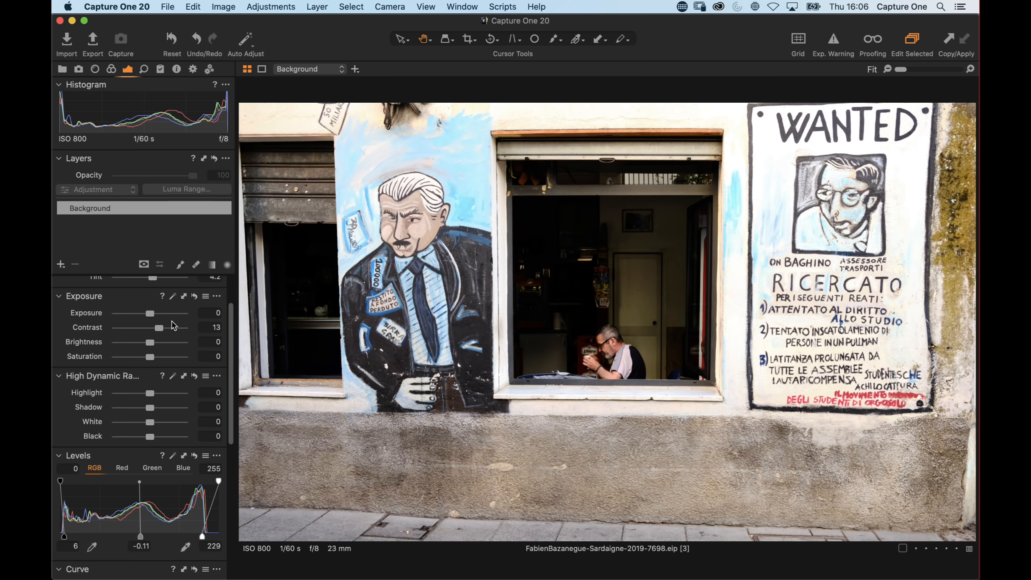
pyautogui.moveTo(178, 328); pyautogui.dragTo(188, 331)
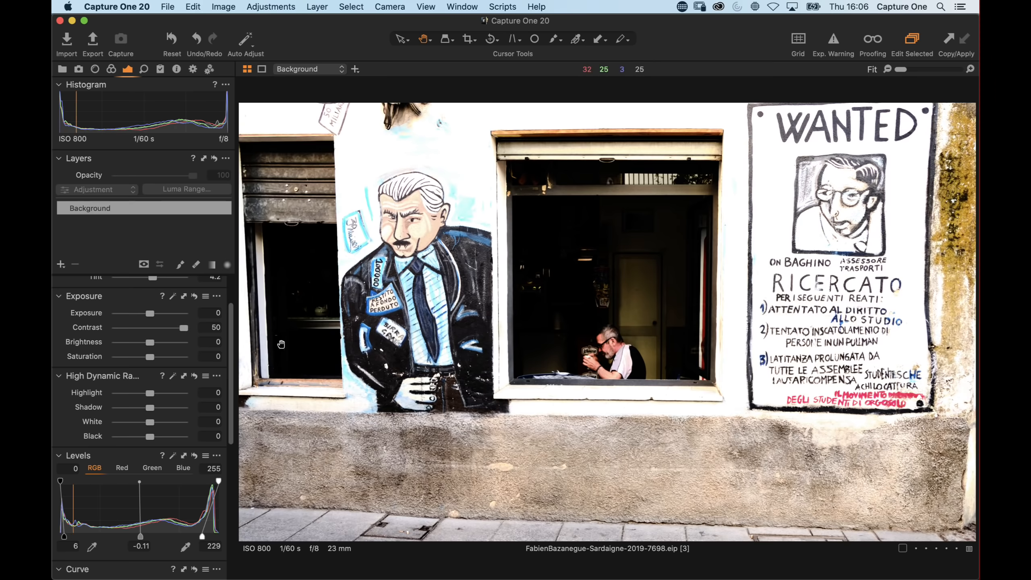
pyautogui.moveTo(183, 327); pyautogui.dragTo(157, 331)
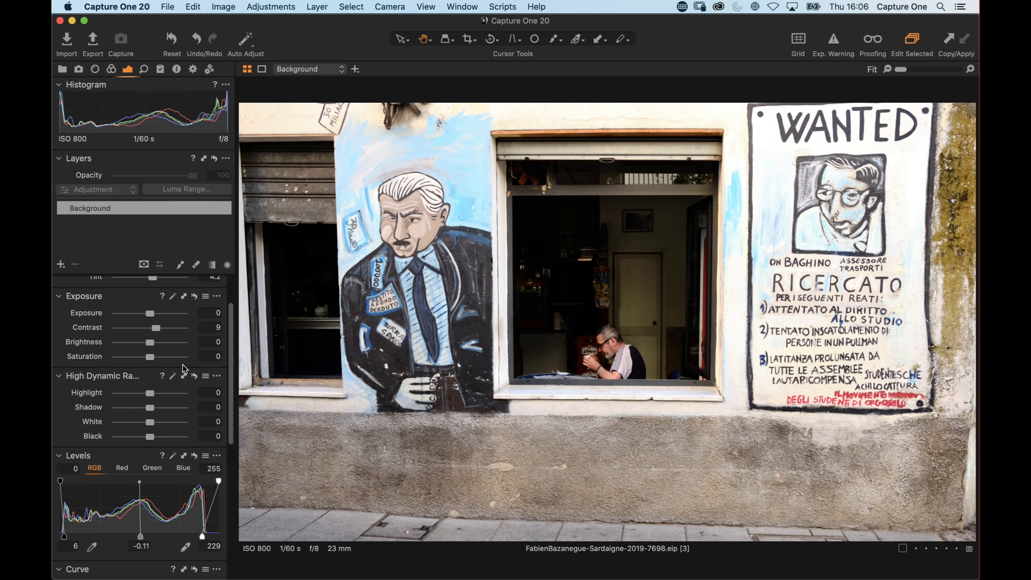
# Reduce Highlight to -18 and inspect the man at the window at 100%
pyautogui.scroll(1, 182, 364)
pyautogui.moveTo(150, 402)
pyautogui.mouseDown()
pyautogui.moveTo(133, 404)
pyautogui.moveTo(145, 405)
pyautogui.mouseUp()
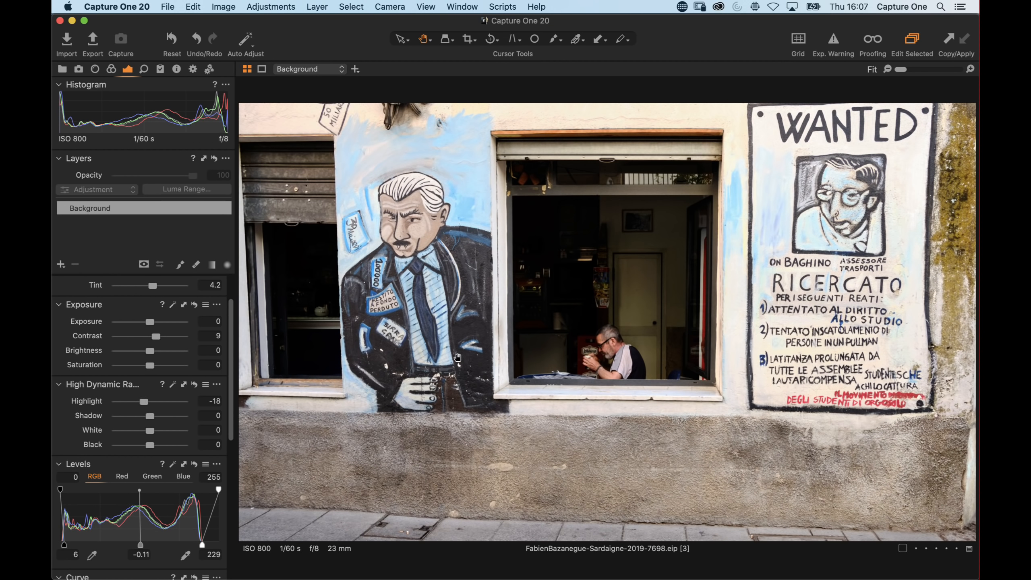
pyautogui.click(570, 316)
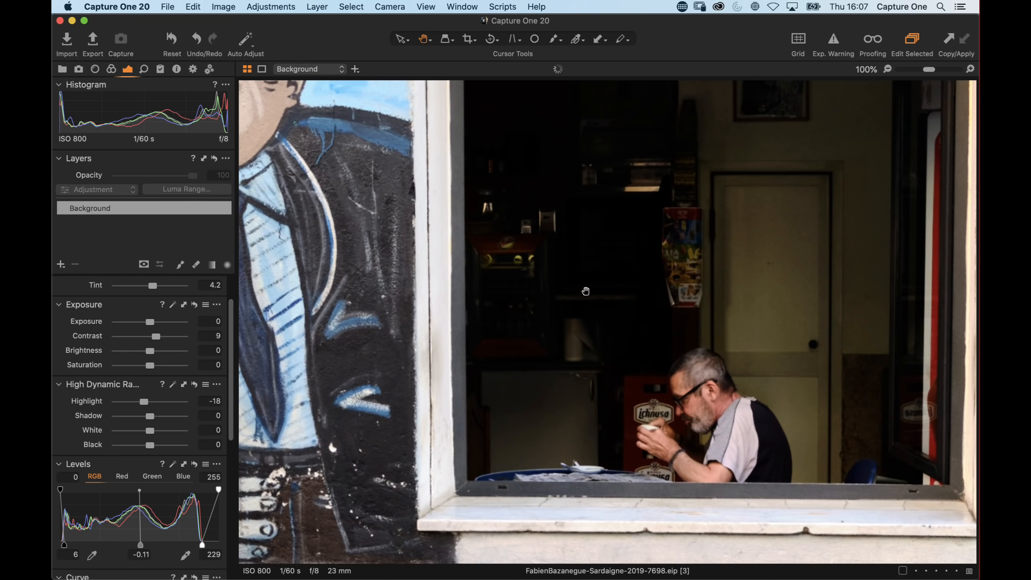
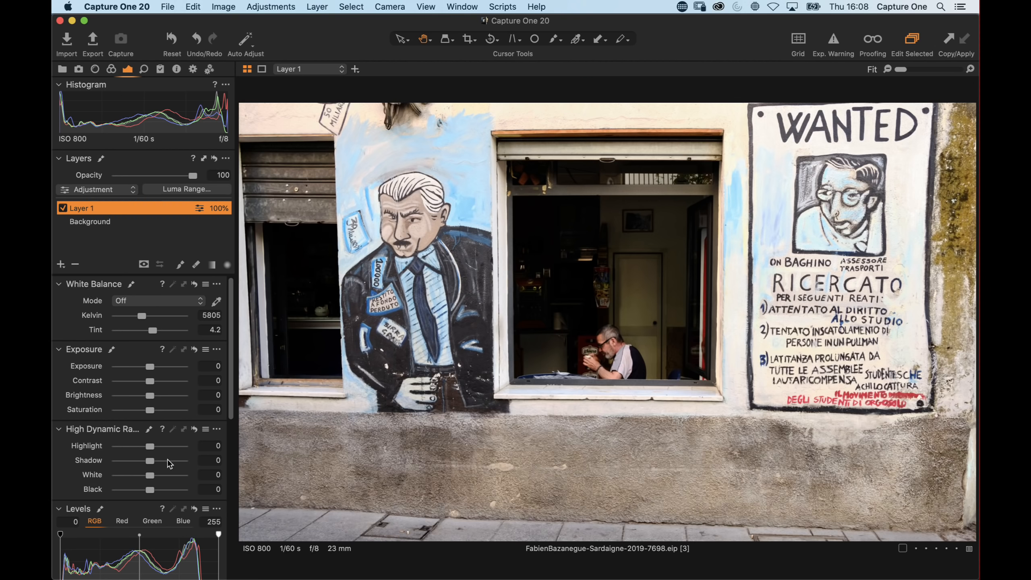
# Raise Shadow to 46 and lower Contrast to 8
pyautogui.moveTo(172, 426); pyautogui.dragTo(177, 431)
pyautogui.moveTo(149, 464); pyautogui.dragTo(162, 465)
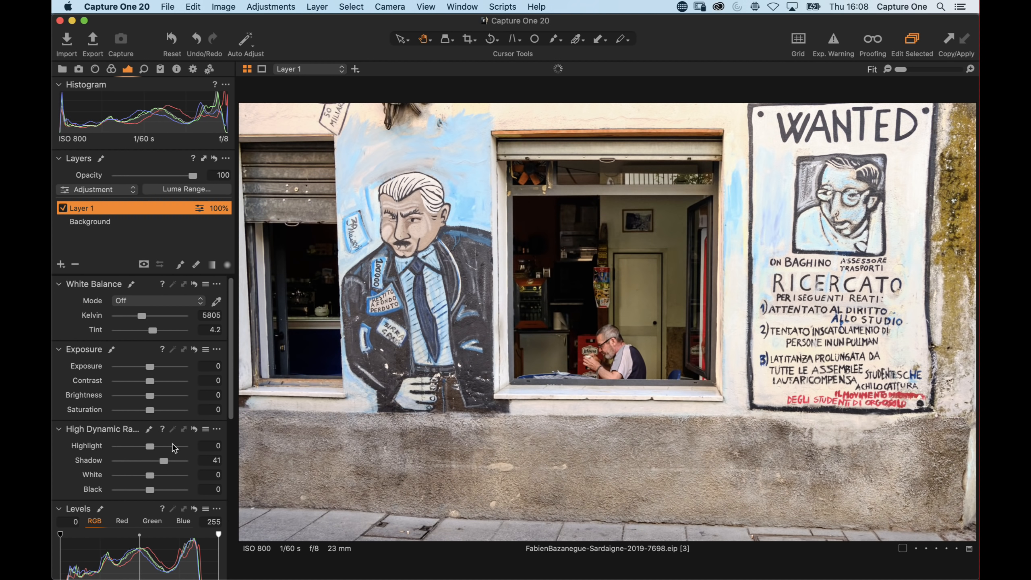
pyautogui.moveTo(154, 380); pyautogui.dragTo(155, 381)
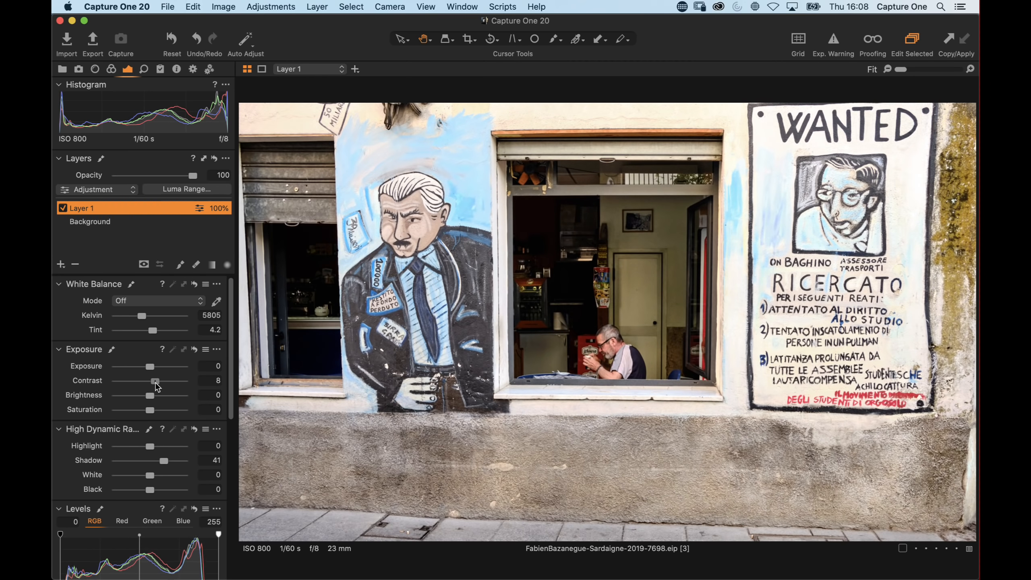
pyautogui.moveTo(164, 461); pyautogui.dragTo(166, 460)
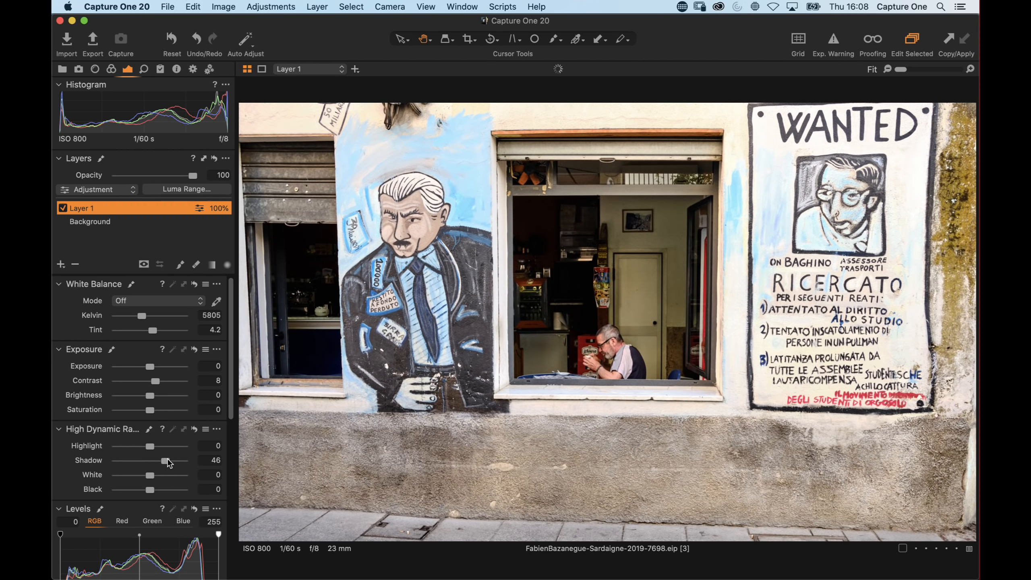
# Set Black to 47 while viewing the man at the window at 100%, then return to the fitted view
pyautogui.click(548, 293)
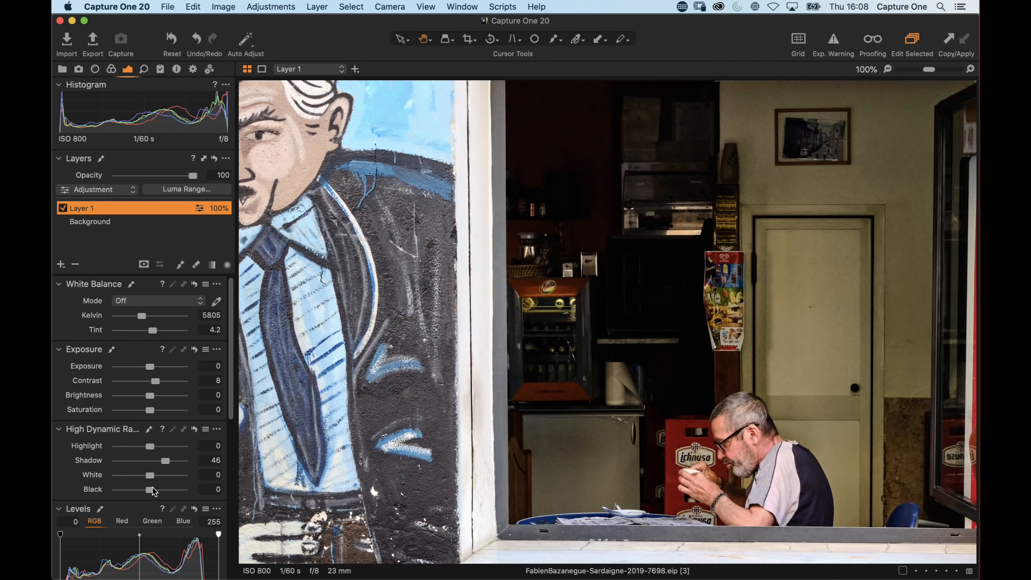
pyautogui.moveTo(149, 489); pyautogui.dragTo(166, 490)
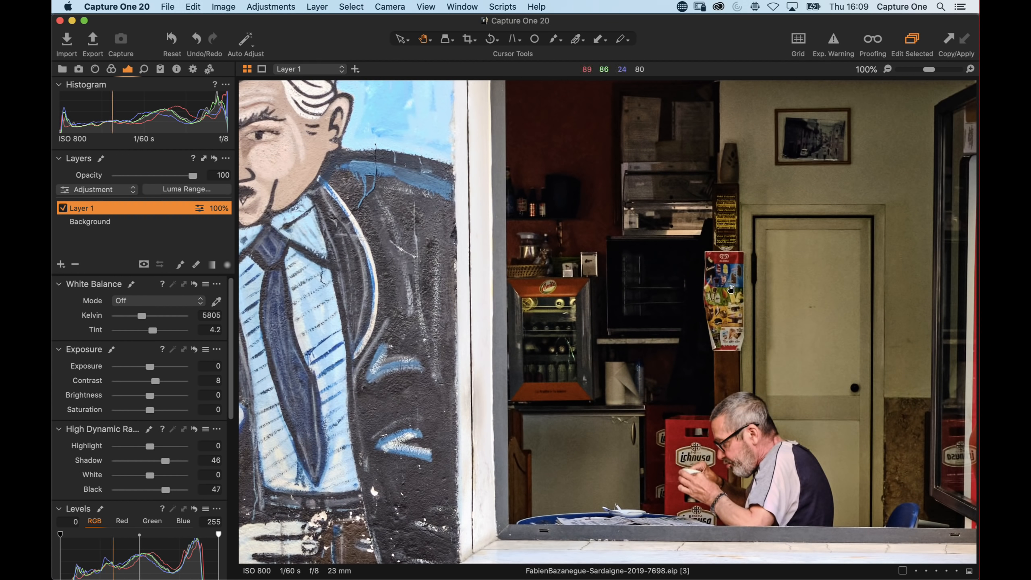
pyautogui.doubleClick(656, 312)
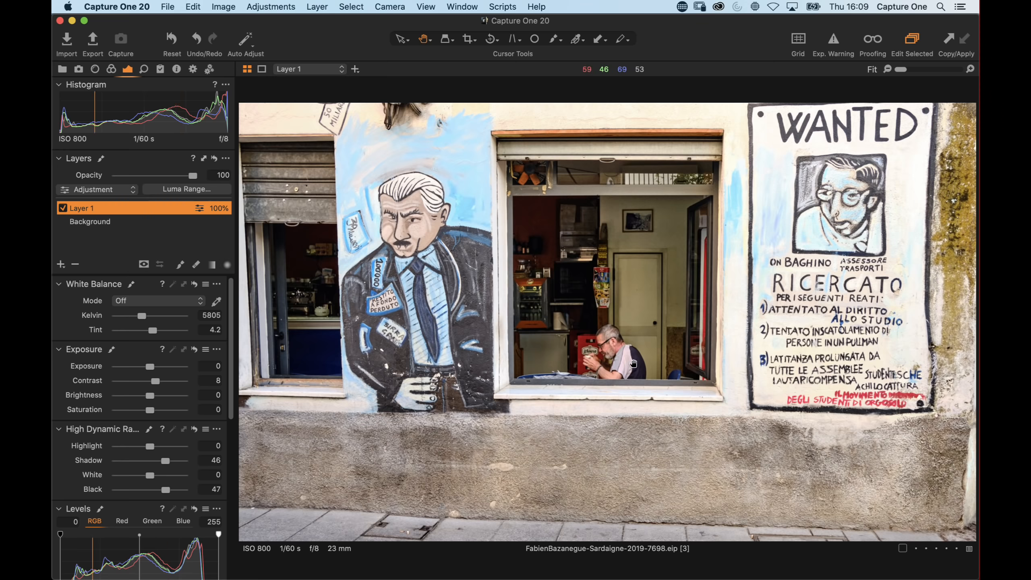
# Toggle the adjustment layer's visibility to compare the image with and without its adjustments
pyautogui.click(62, 207)
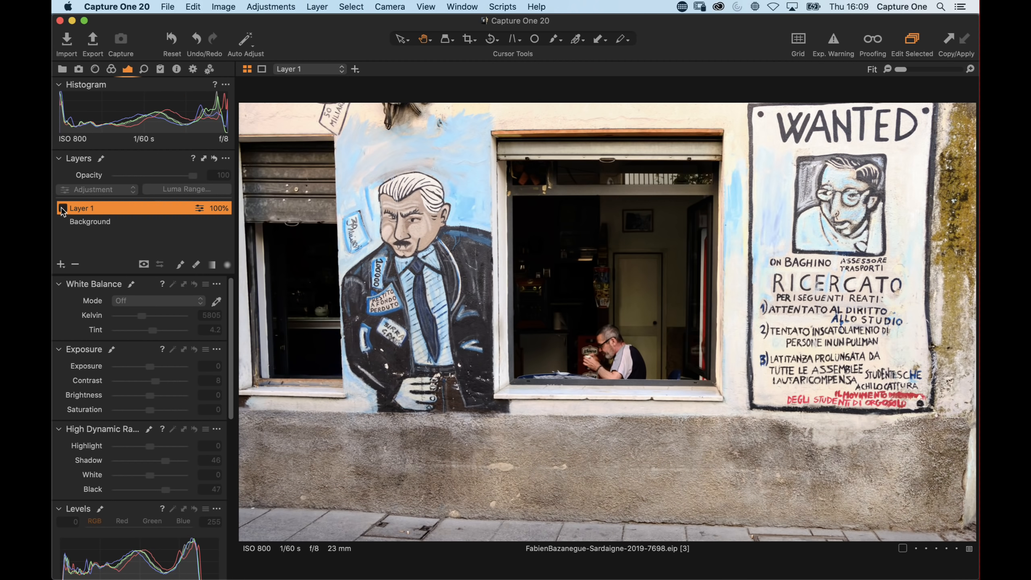
pyautogui.click(62, 208)
pyautogui.click(63, 208)
# Rename Layer 1 to shadows and switch the layer back on
pyautogui.doubleClick(77, 209)
pyautogui.write('shadows')
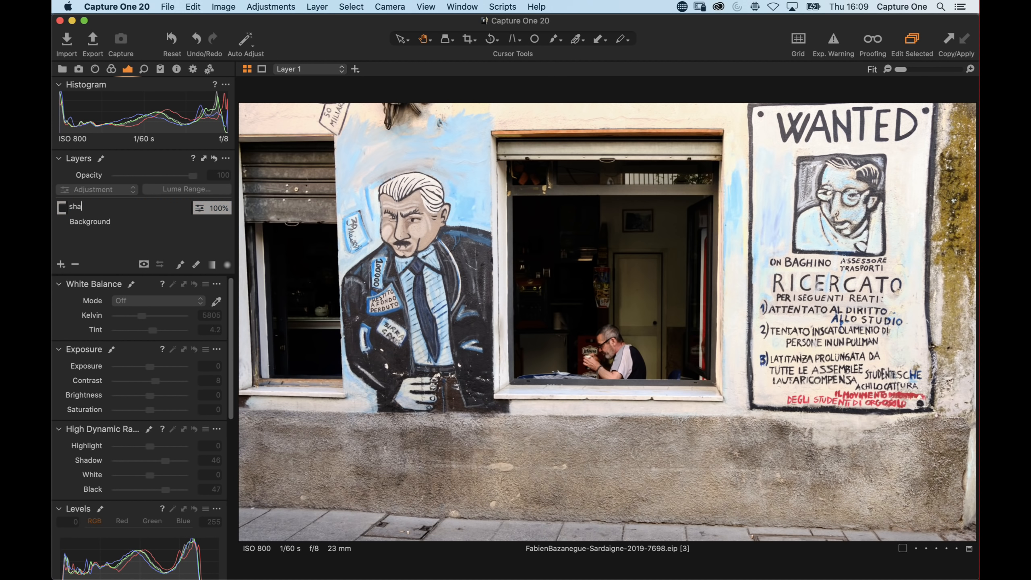
pyautogui.press('Return')
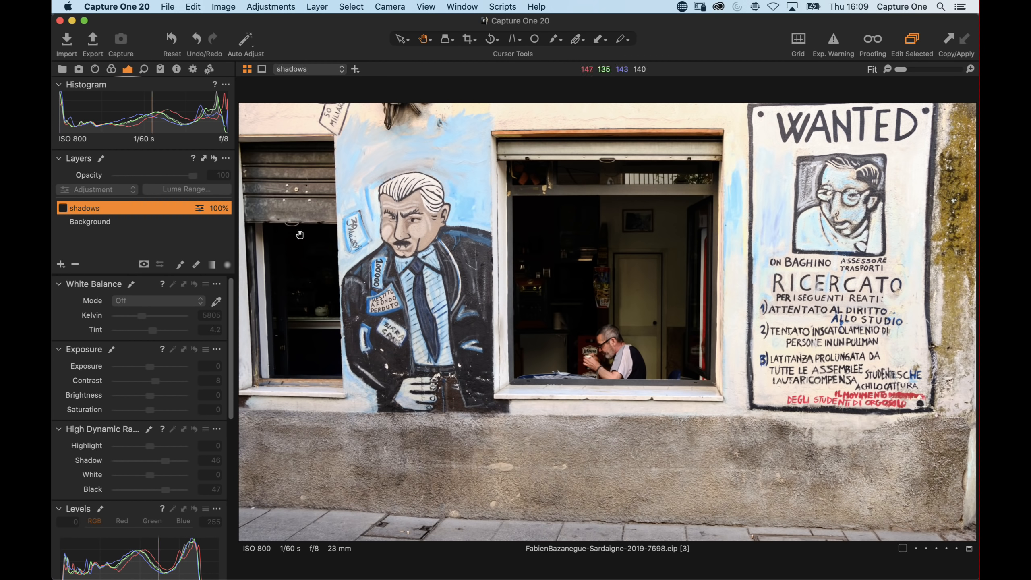
pyautogui.click(62, 208)
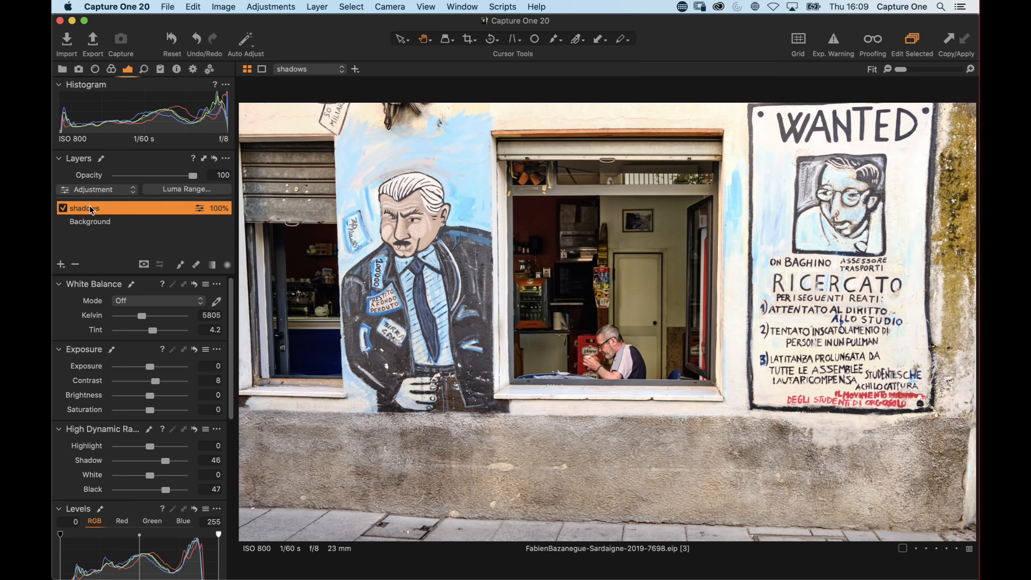
# Clear the shadows layer's mask and switch to the brush for painting the mask
pyautogui.rightClick(91, 207)
pyautogui.click(108, 214)
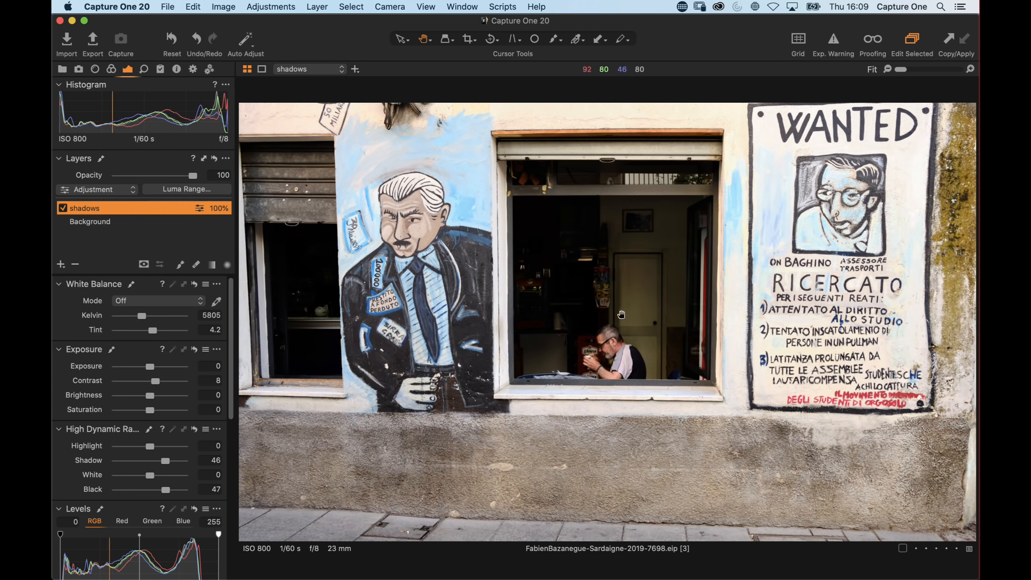
pyautogui.press('b')
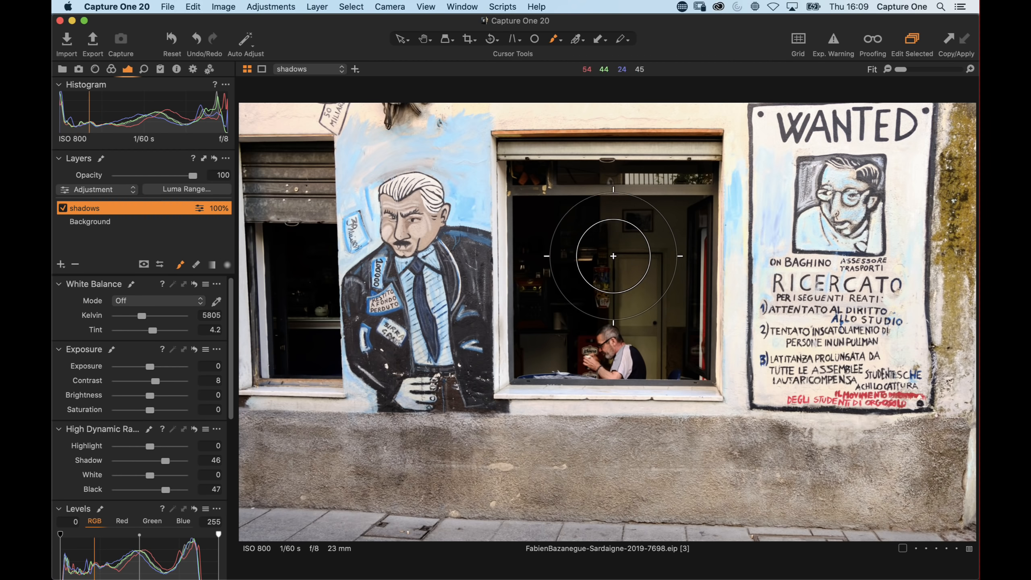
# Brush over the central window interior, then clear the shadows mask again
pyautogui.rightClick(613, 262)
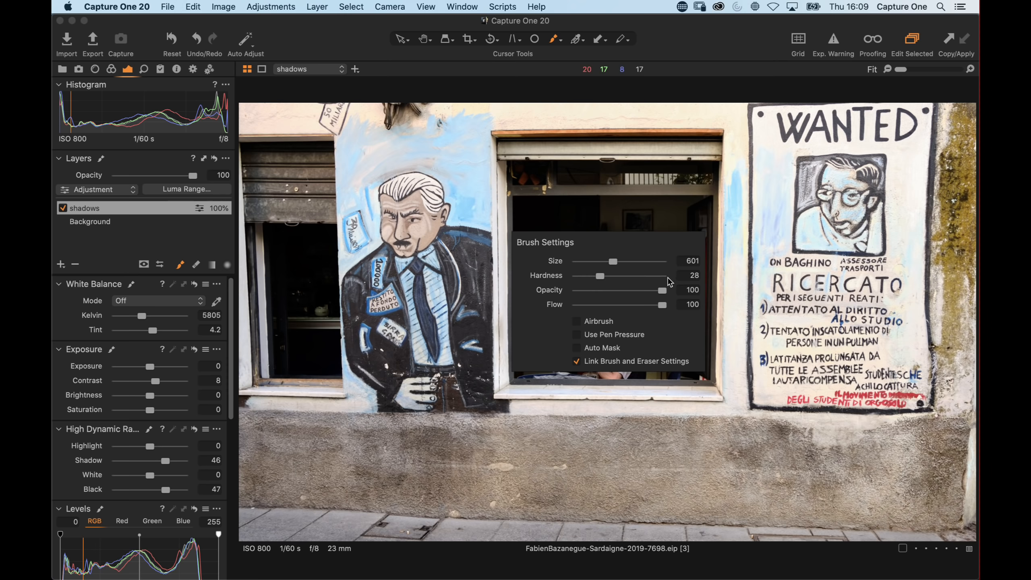
pyautogui.click(627, 188)
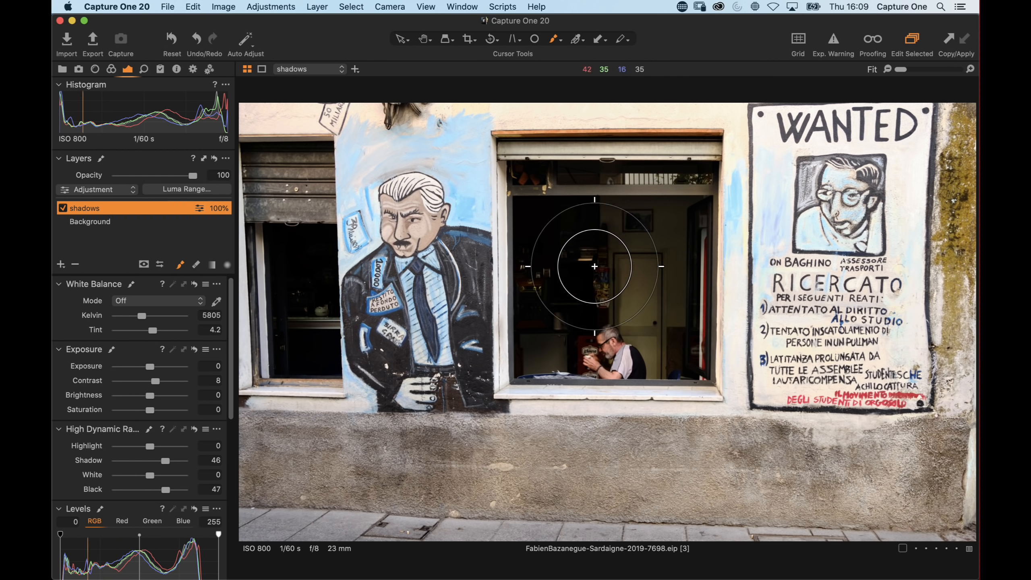
pyautogui.moveTo(555, 272)
pyautogui.mouseDown()
pyautogui.moveTo(552, 243)
pyautogui.moveTo(611, 343)
pyautogui.moveTo(665, 304)
pyautogui.moveTo(568, 228)
pyautogui.moveTo(630, 203)
pyautogui.moveTo(548, 190)
pyautogui.moveTo(540, 345)
pyautogui.moveTo(609, 252)
pyautogui.moveTo(690, 334)
pyautogui.moveTo(692, 219)
pyautogui.moveTo(559, 192)
pyautogui.moveTo(558, 355)
pyautogui.mouseUp()
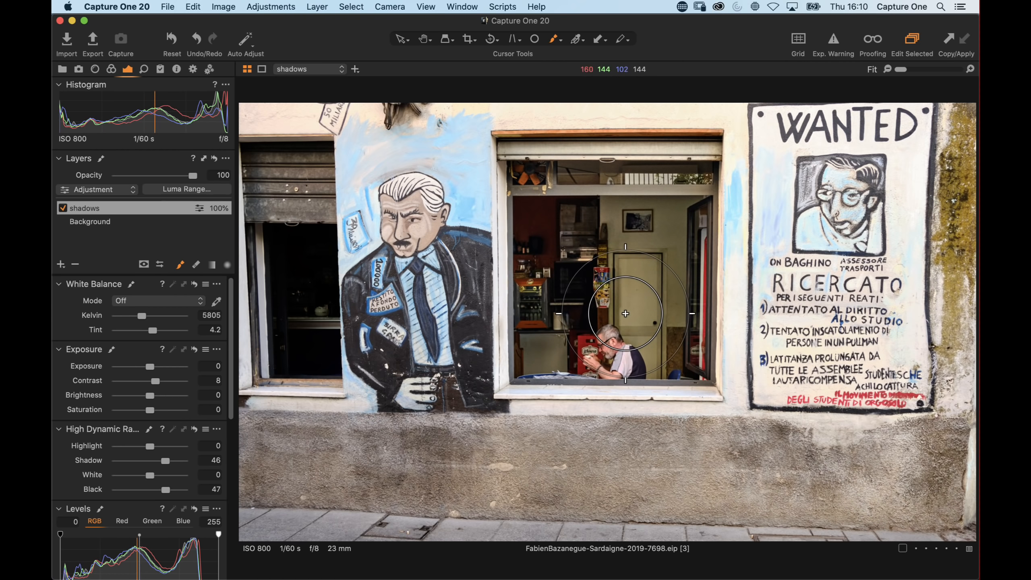
pyautogui.rightClick(124, 207)
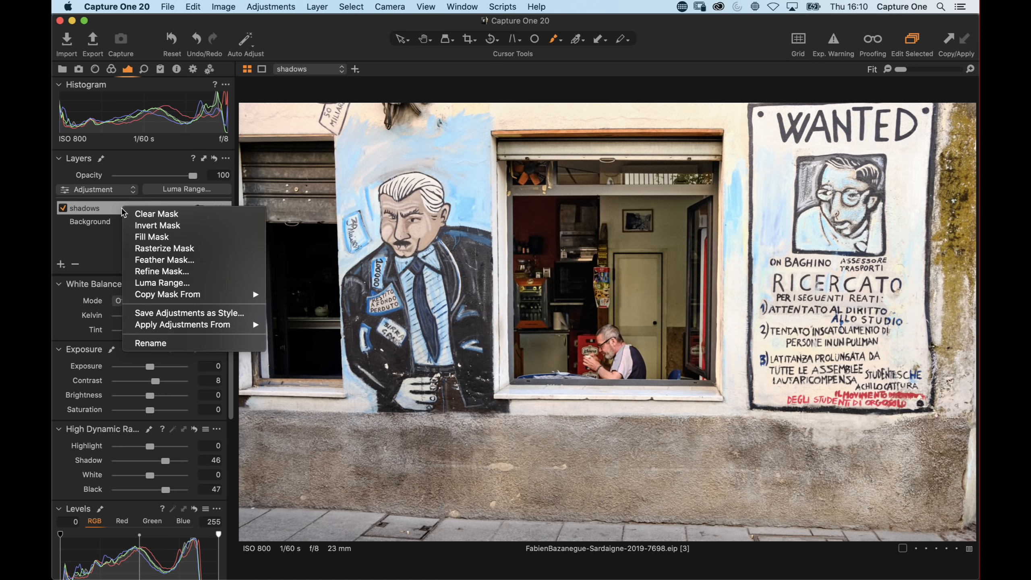
pyautogui.click(153, 214)
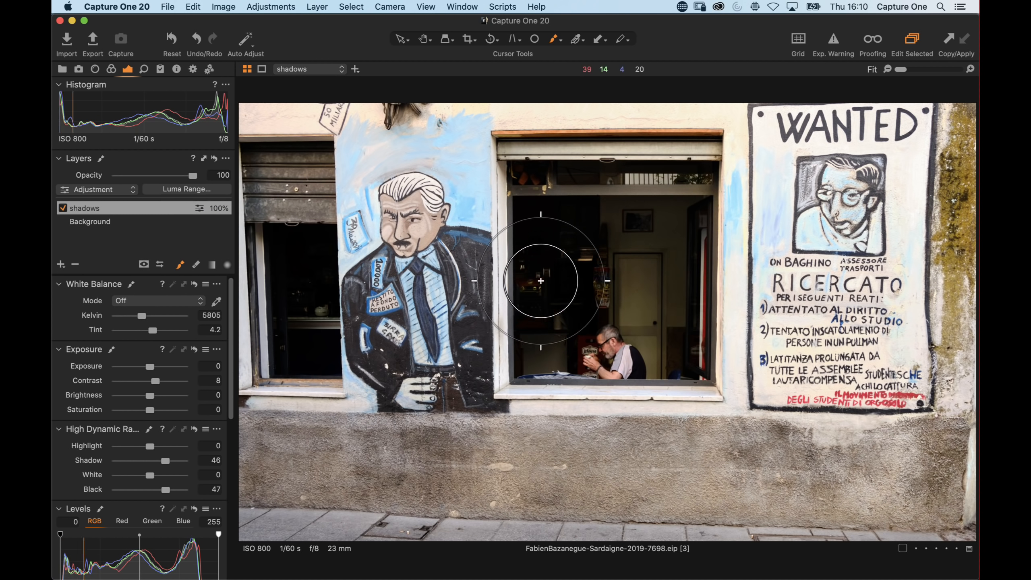
# Reduce the brush size and paint the shadows mask over the central window interior around the man
pyautogui.rightClick(582, 264)
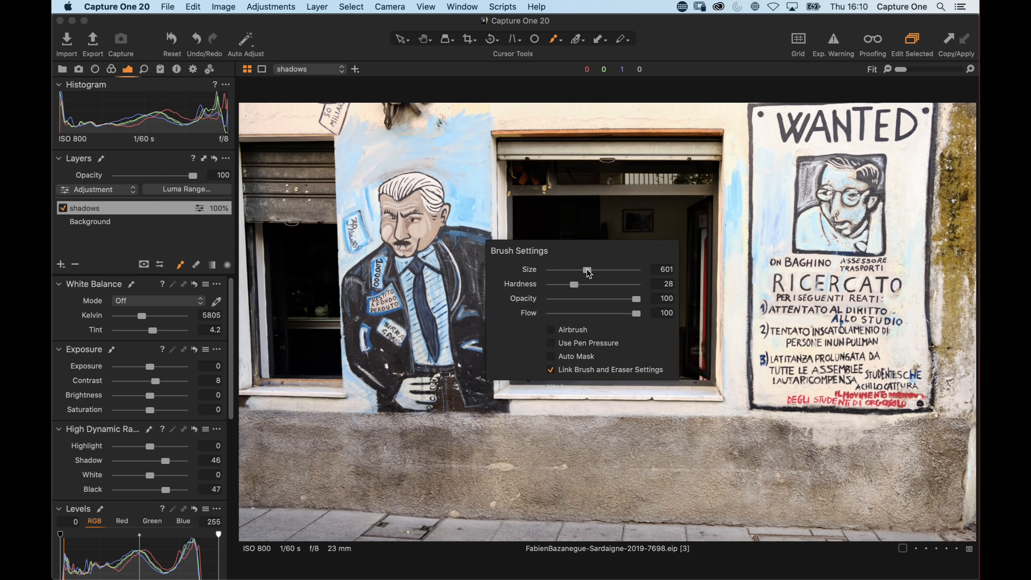
pyautogui.moveTo(623, 312); pyautogui.dragTo(545, 316)
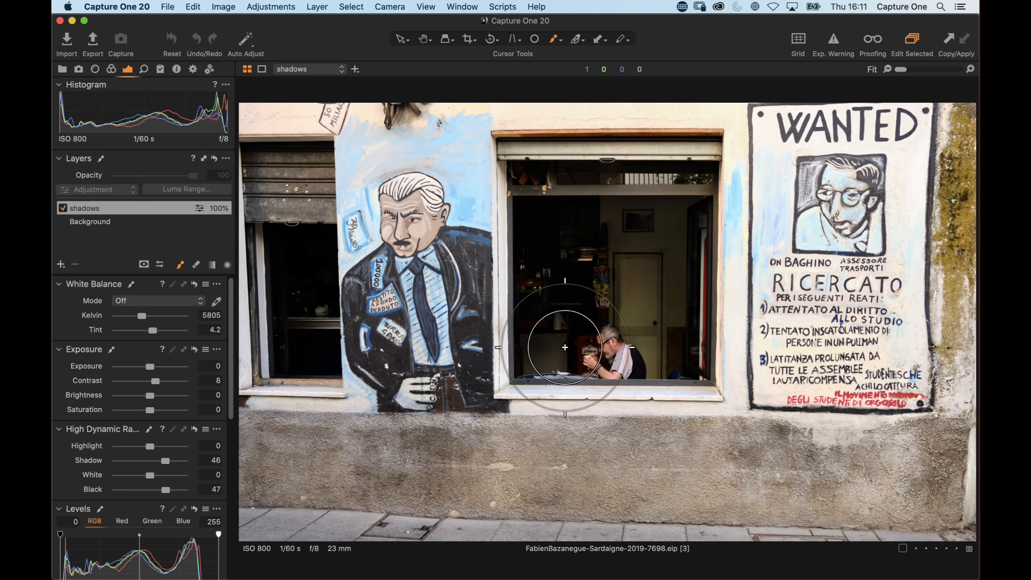
pyautogui.moveTo(567, 223)
pyautogui.mouseDown()
pyautogui.moveTo(546, 316)
pyautogui.moveTo(564, 310)
pyautogui.moveTo(560, 341)
pyautogui.moveTo(563, 295)
pyautogui.mouseUp()
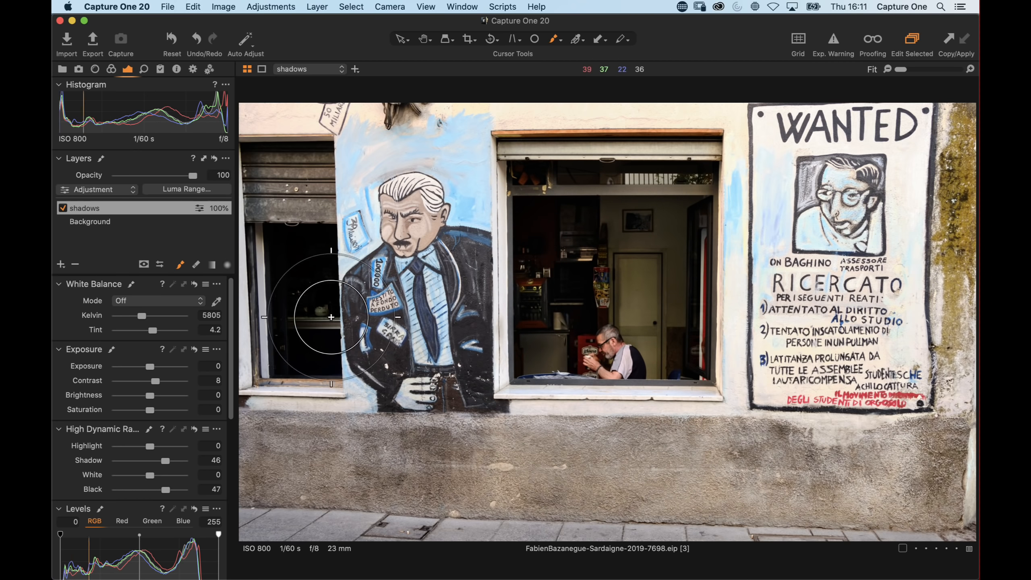
# Paint the shadows mask over the dark left window and toggle the layer to compare
pyautogui.moveTo(300, 332)
pyautogui.mouseDown()
pyautogui.moveTo(305, 264)
pyautogui.moveTo(296, 271)
pyautogui.moveTo(305, 364)
pyautogui.moveTo(305, 270)
pyautogui.moveTo(297, 359)
pyautogui.moveTo(321, 252)
pyautogui.mouseUp()
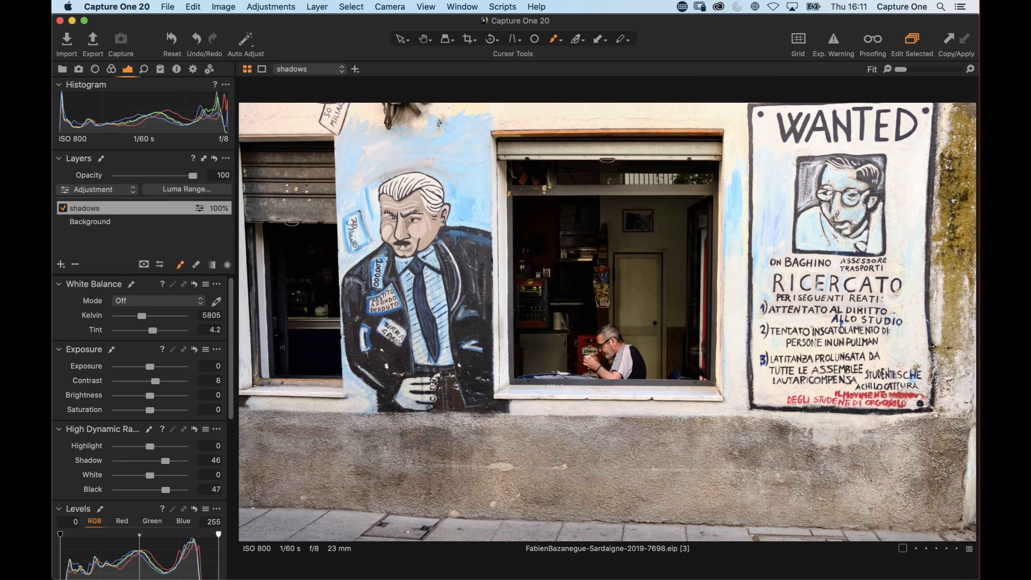
pyautogui.click(60, 209)
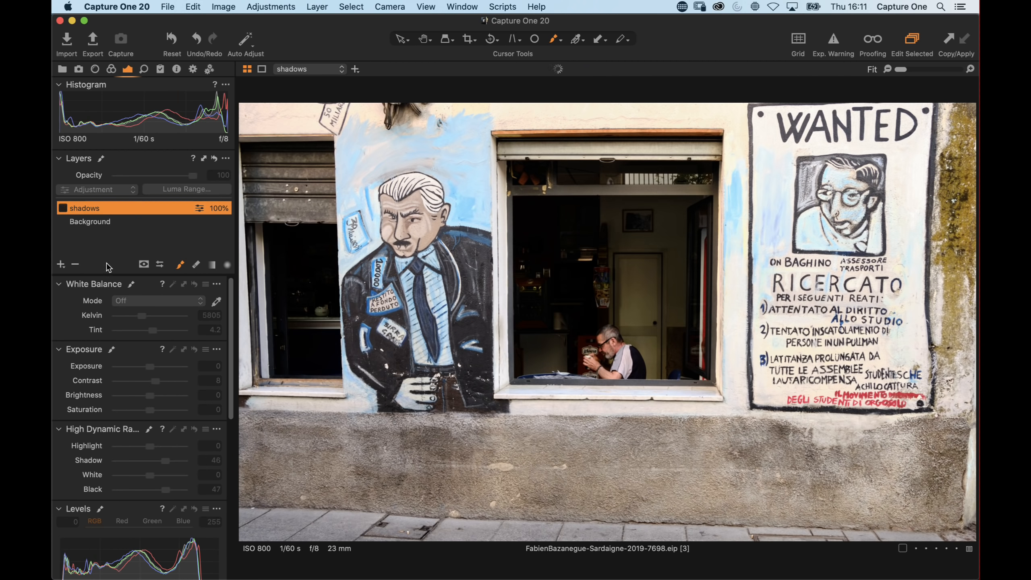
pyautogui.click(62, 209)
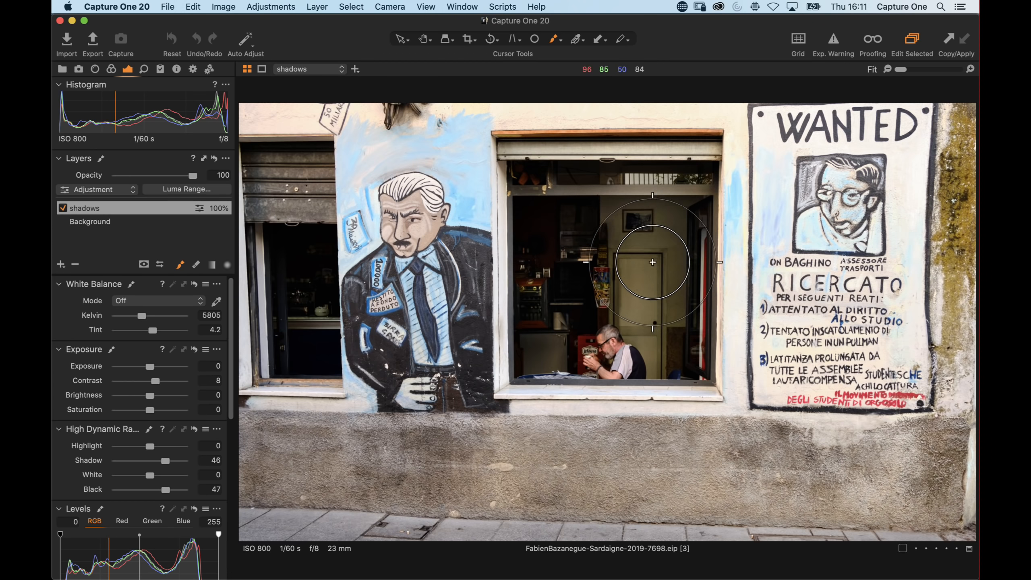
# Erase the shadows mask from the upper part of the central window and compare the layer on and off
pyautogui.click(196, 265)
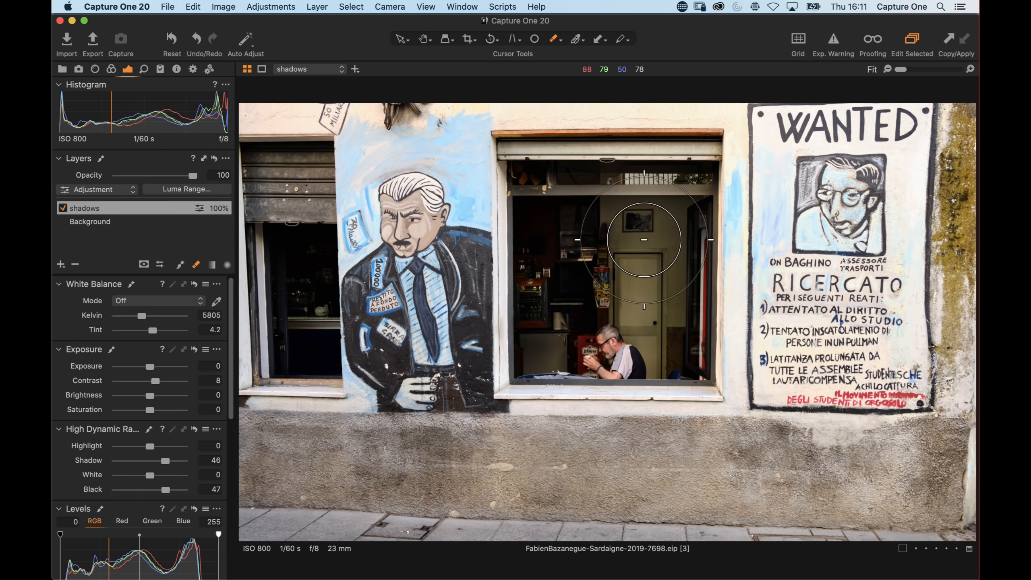
pyautogui.moveTo(626, 207)
pyautogui.mouseDown()
pyautogui.moveTo(621, 292)
pyautogui.moveTo(654, 305)
pyautogui.moveTo(636, 389)
pyautogui.moveTo(630, 372)
pyautogui.mouseUp()
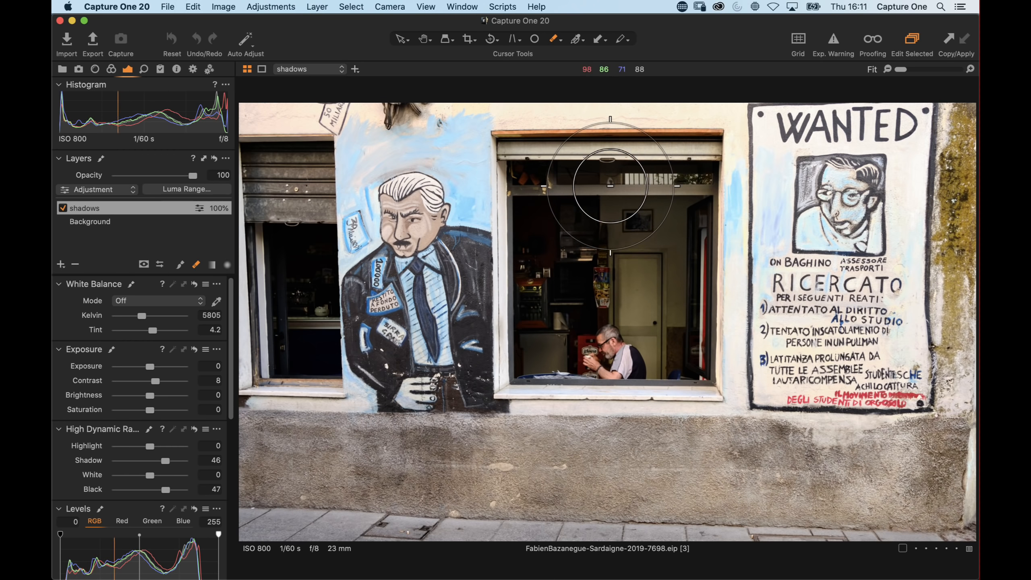
pyautogui.click(62, 208)
pyautogui.click(62, 208)
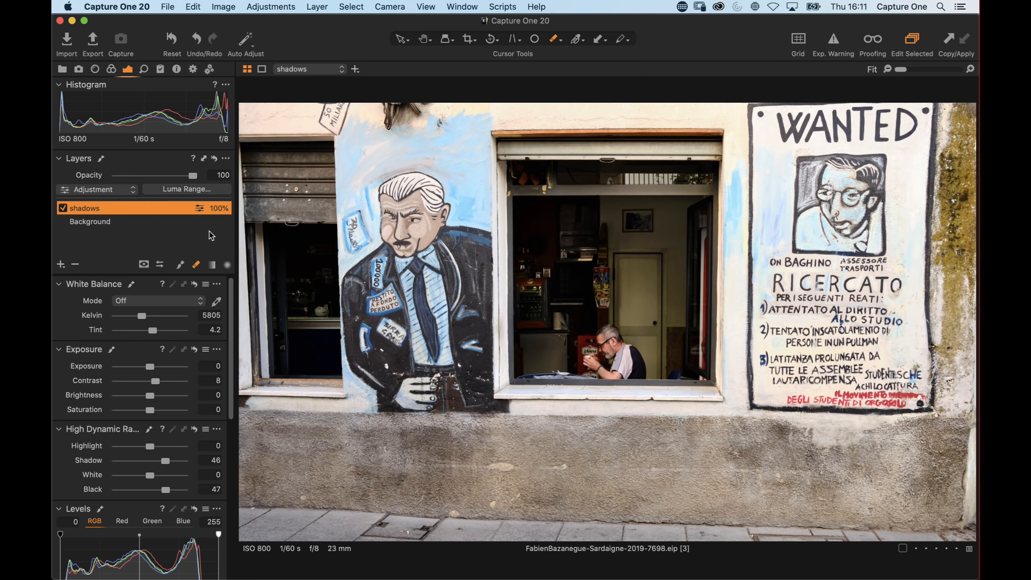
# Add a new empty adjustment layer named radial
pyautogui.click(61, 264)
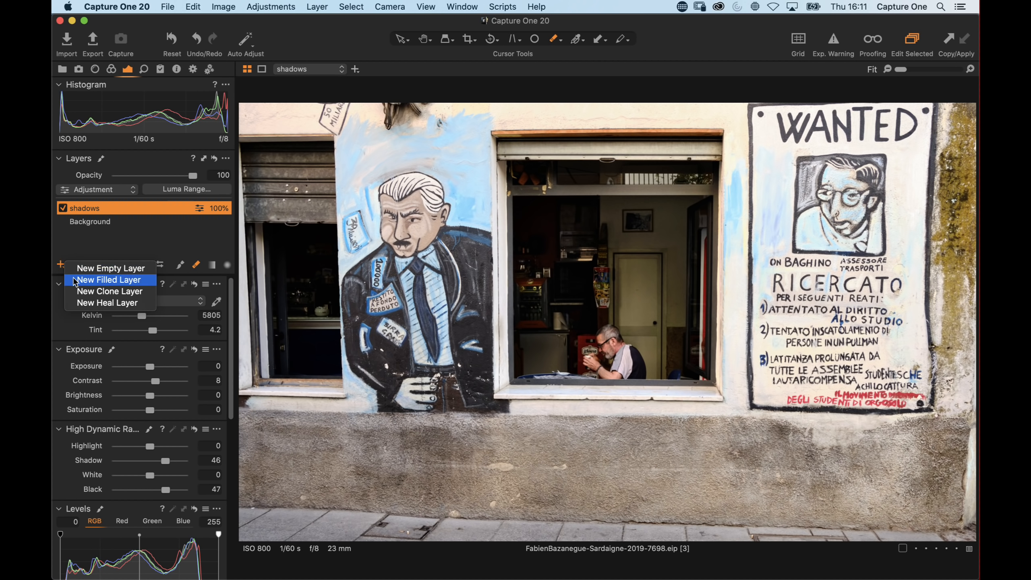
pyautogui.click(85, 269)
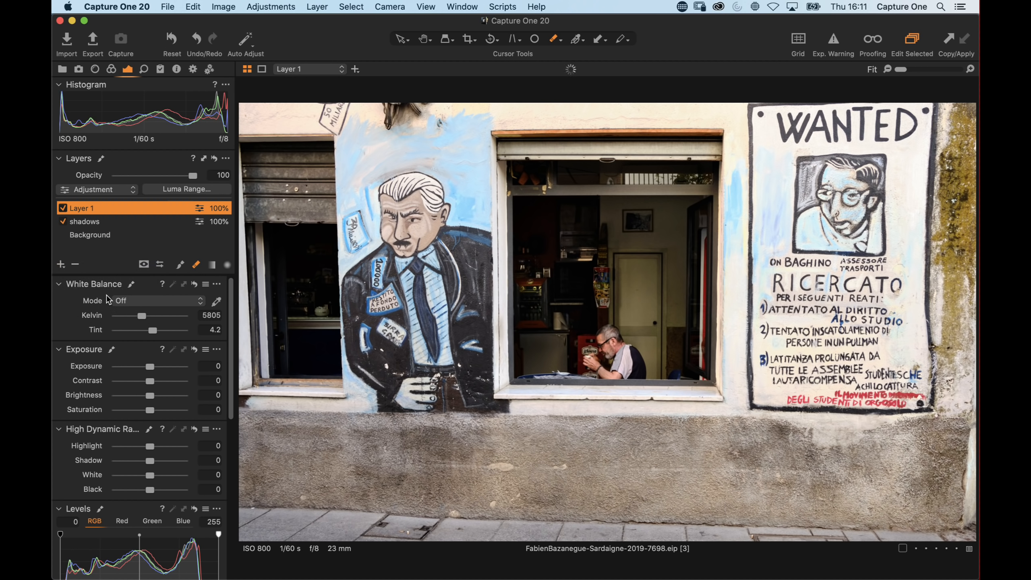
pyautogui.press('Return')
pyautogui.write('radial')
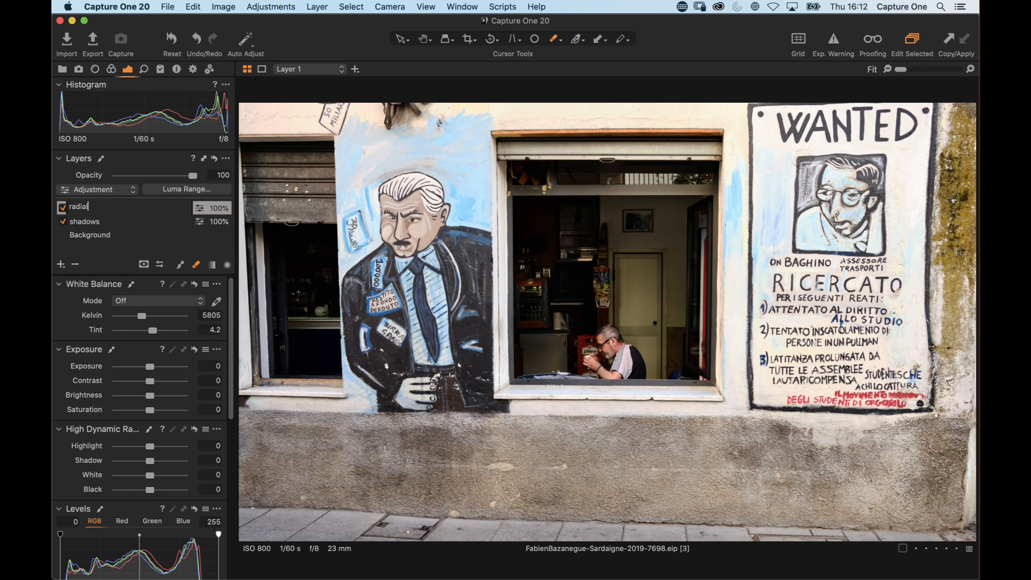
pyautogui.press('Return')
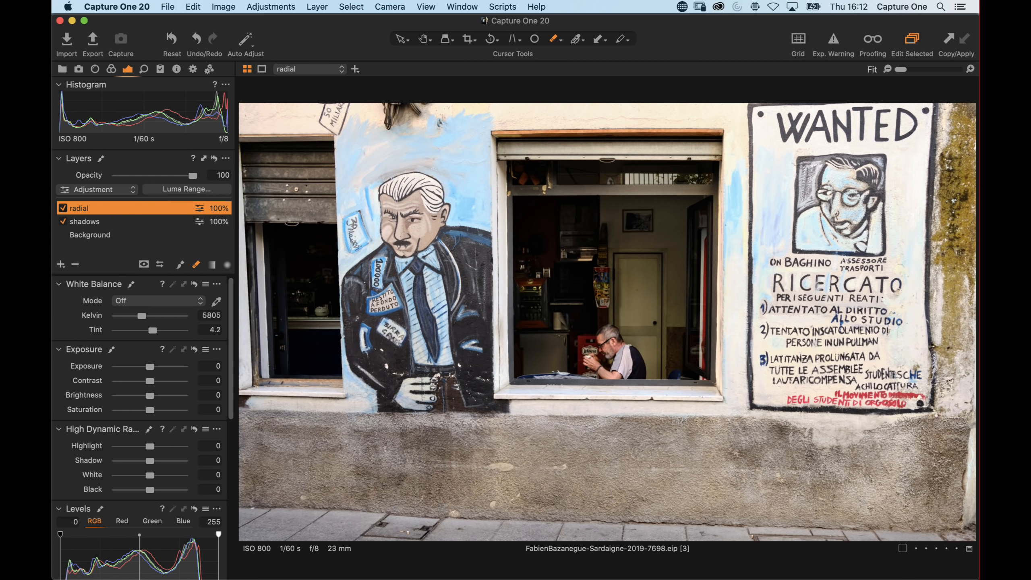
# Draw a radial gradient mask centred on the man's window, extending past the wall edges, and adjust its feather
pyautogui.click(226, 267)
pyautogui.moveTo(171, 160); pyautogui.dragTo(188, 163)
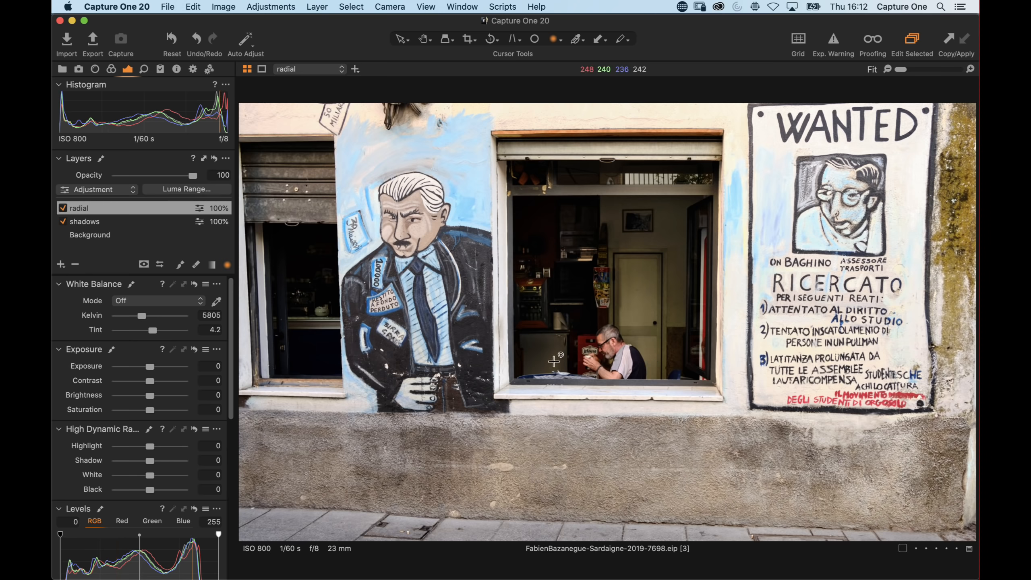
pyautogui.moveTo(584, 306); pyautogui.dragTo(932, 501)
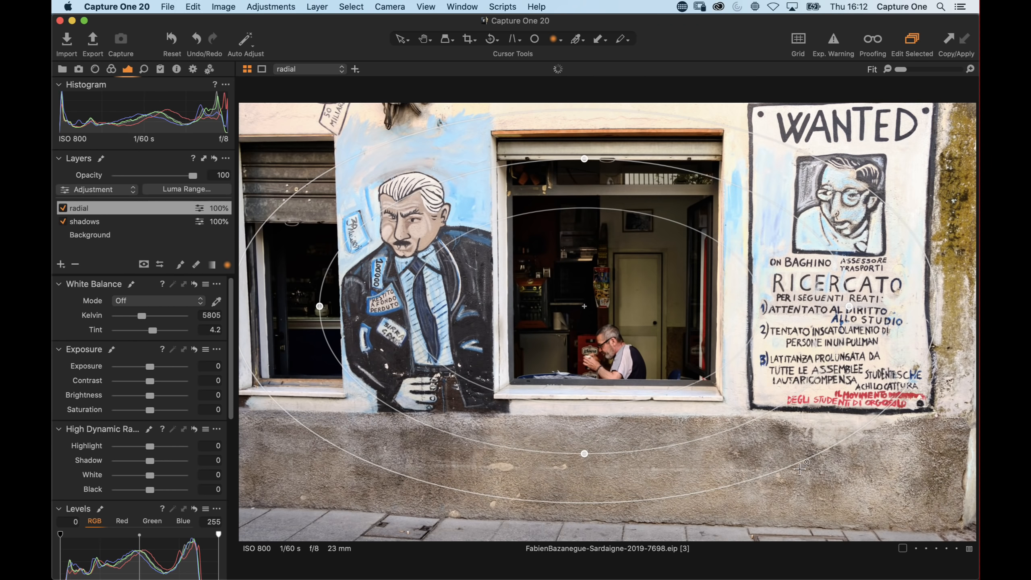
pyautogui.moveTo(722, 492); pyautogui.dragTo(758, 503)
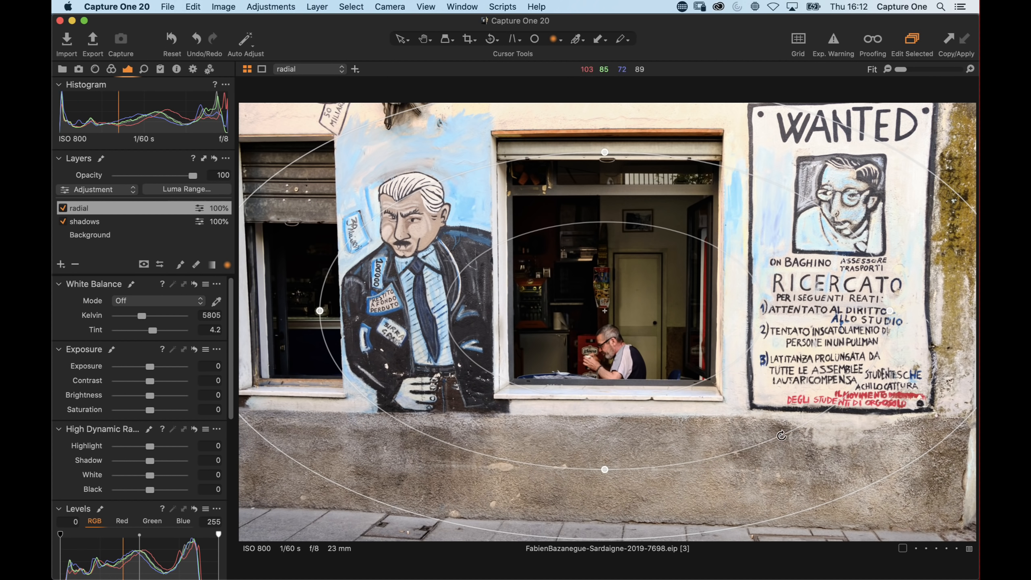
pyautogui.moveTo(782, 436); pyautogui.dragTo(747, 382)
# Preview the radial mask overlay, then set Brightness to -28 on the radial layer
pyautogui.press('m')
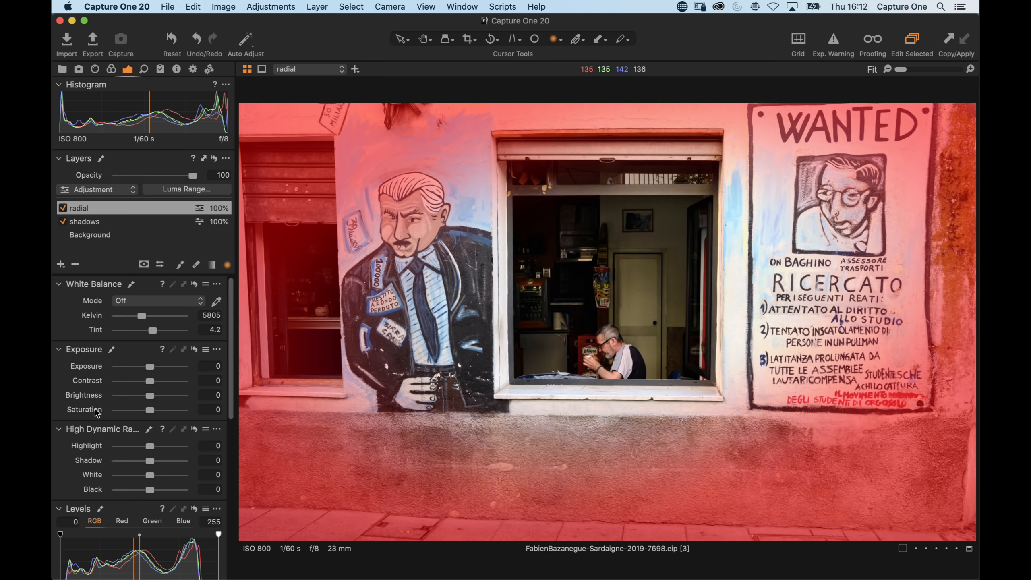
pyautogui.press('m')
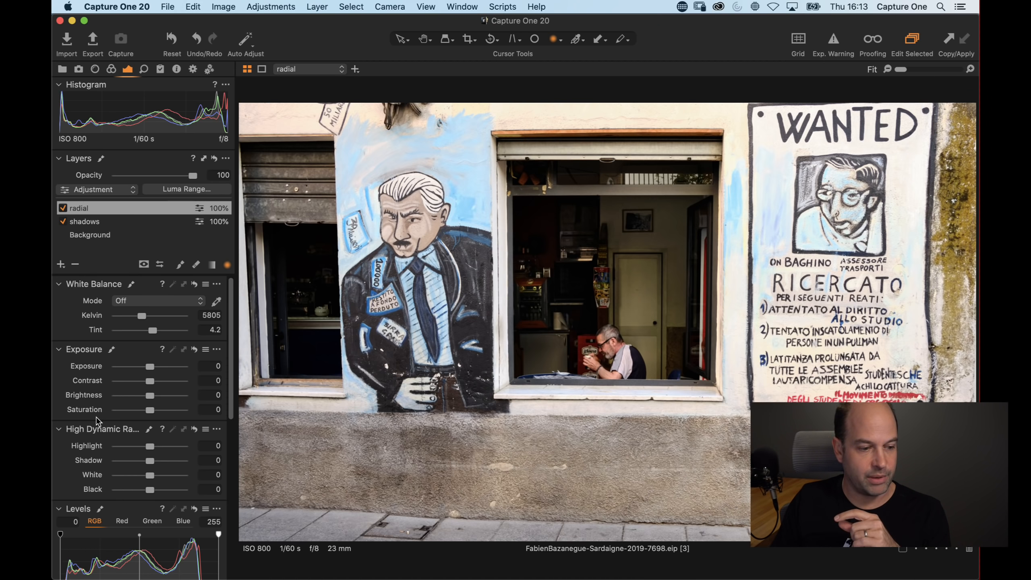
pyautogui.moveTo(151, 396); pyautogui.dragTo(136, 399)
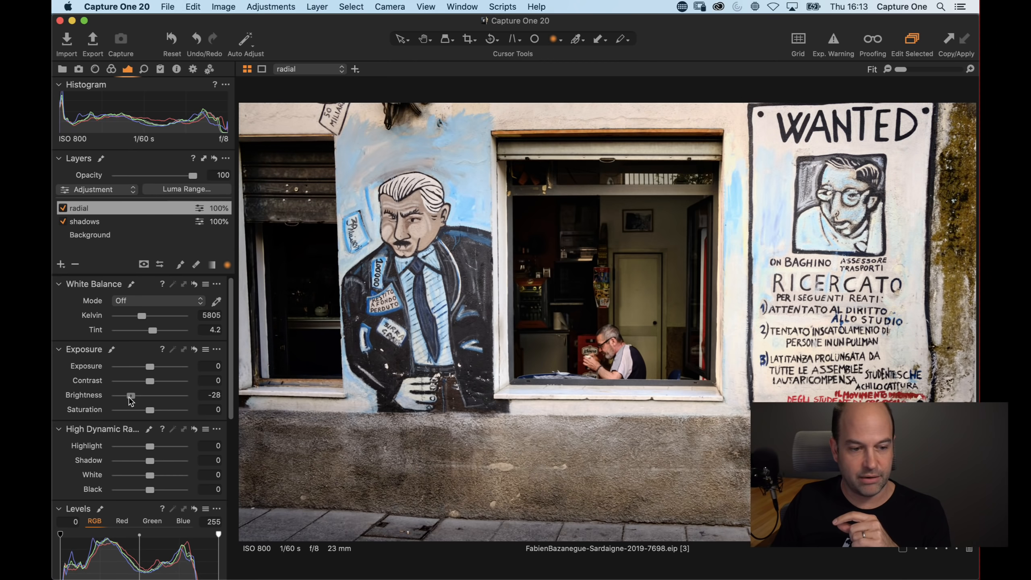
# Set the radial layer's Brightness to -19
pyautogui.moveTo(134, 398); pyautogui.dragTo(140, 401)
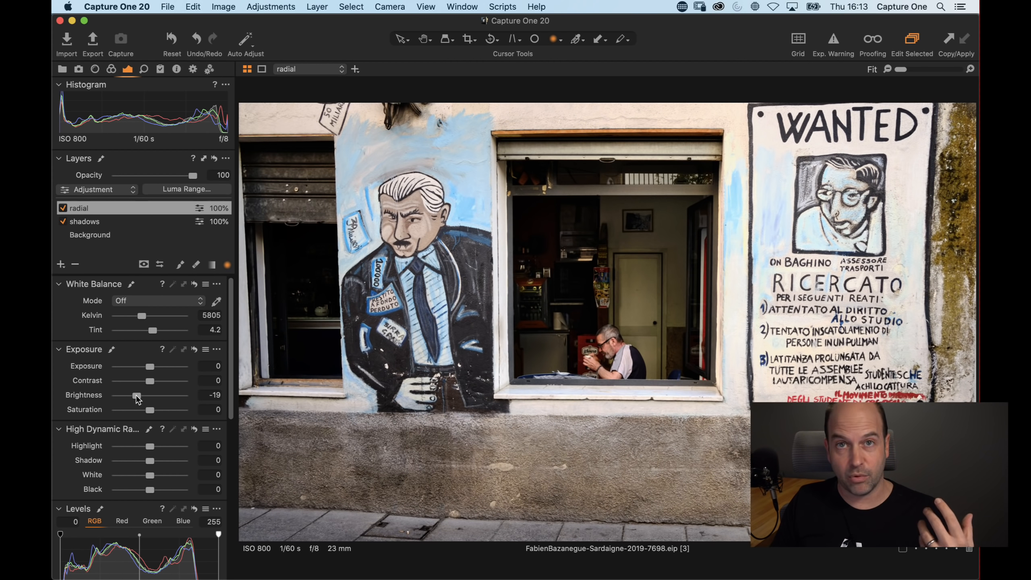
# Select the Background layer, zoom to 300% on the man at the window, and raise noise reduction Luminance to 68
pyautogui.click(95, 235)
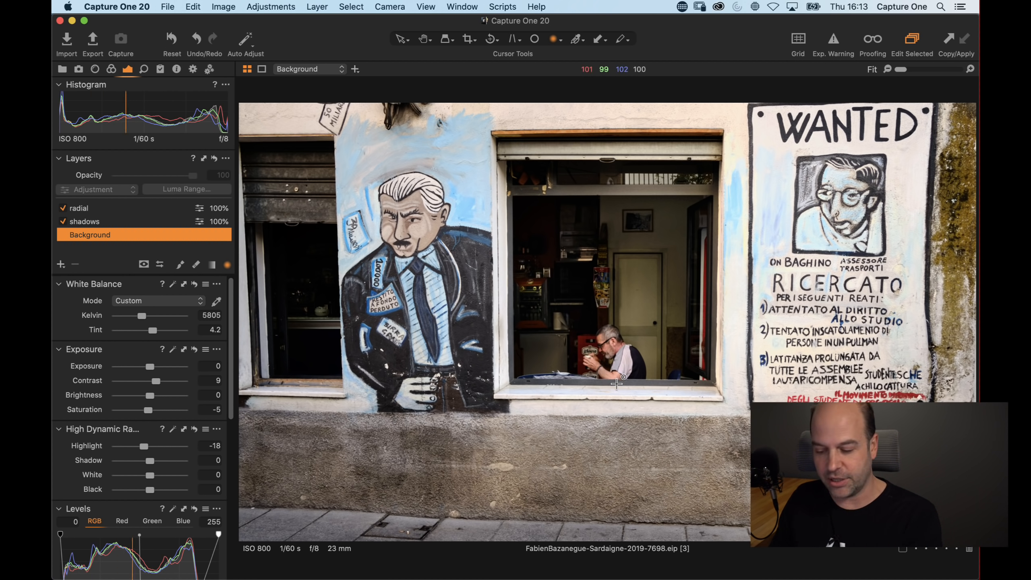
pyautogui.press('h')
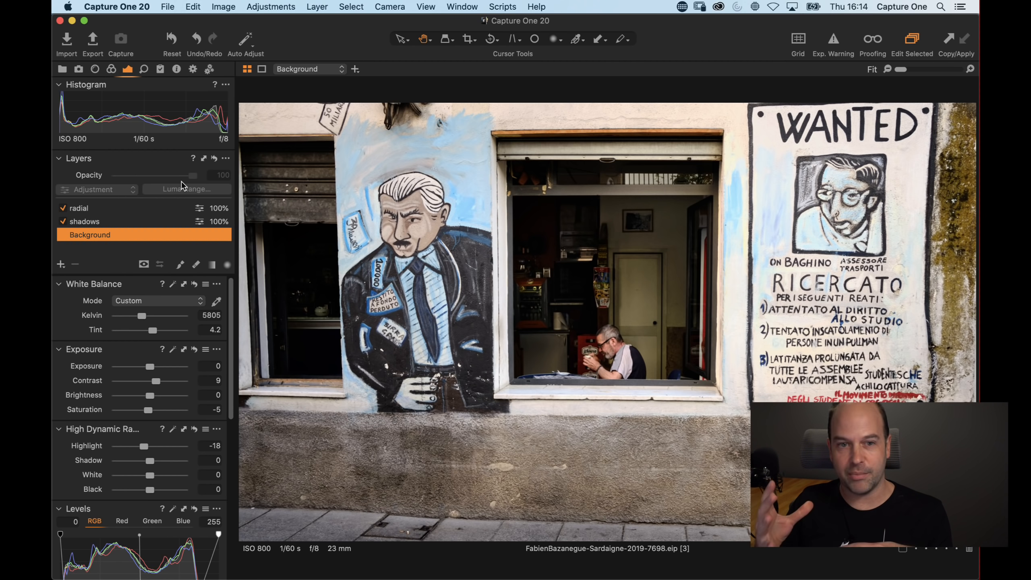
pyautogui.doubleClick(611, 349)
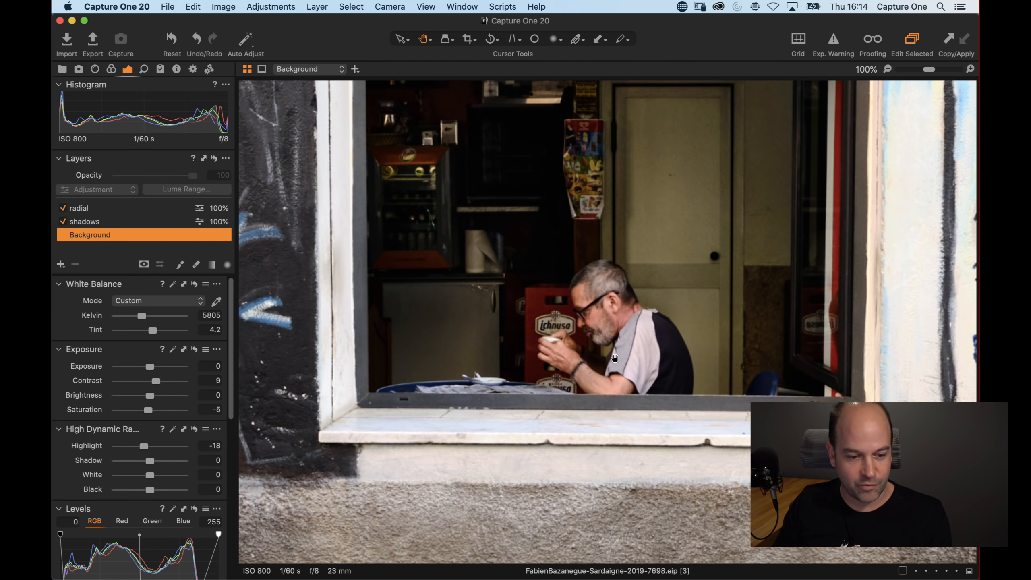
pyautogui.moveTo(923, 68); pyautogui.dragTo(946, 68)
pyautogui.moveTo(462, 307); pyautogui.dragTo(831, 177)
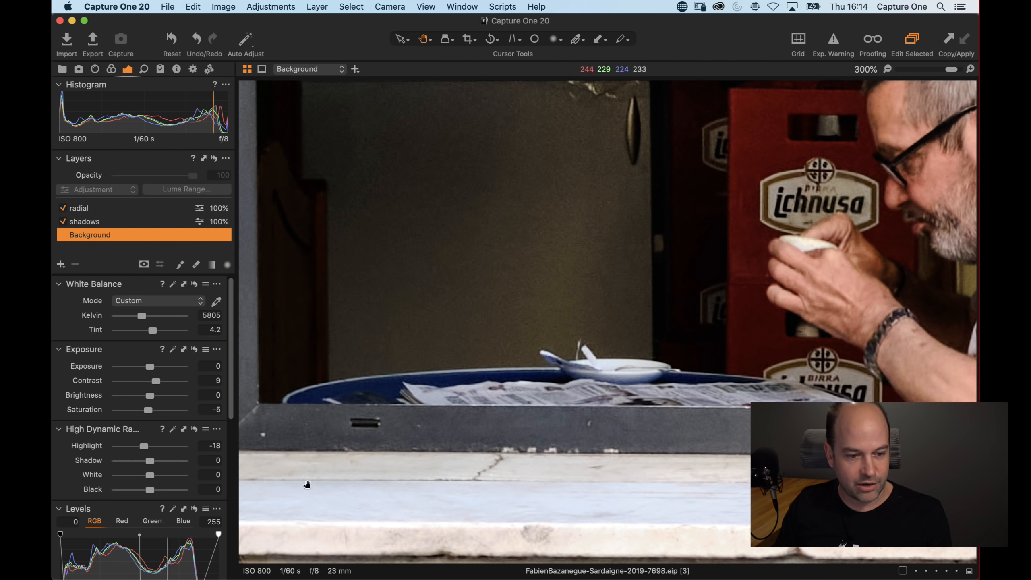
pyautogui.moveTo(510, 324); pyautogui.dragTo(375, 465)
pyautogui.moveTo(477, 341); pyautogui.dragTo(463, 321)
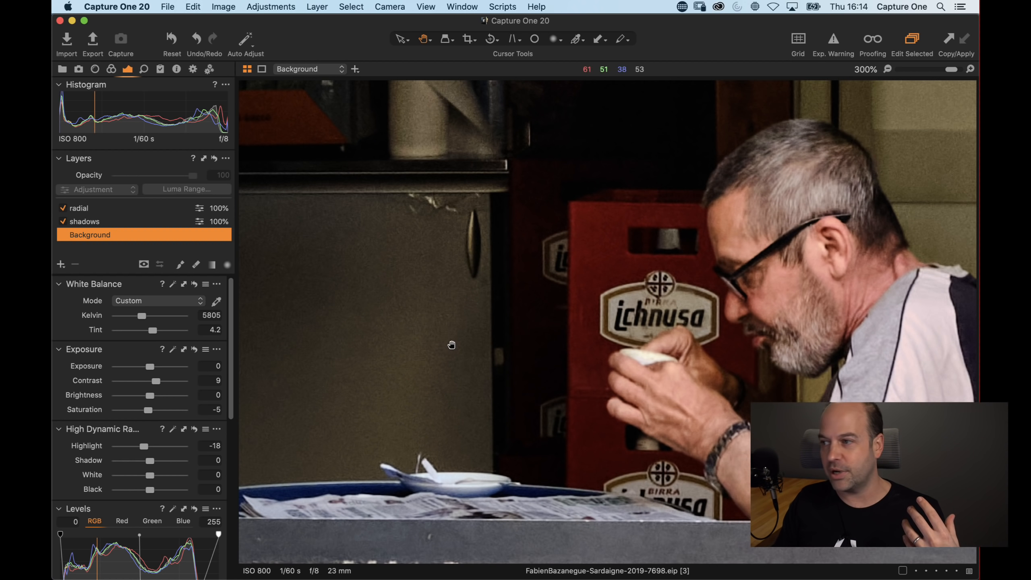
pyautogui.click(144, 68)
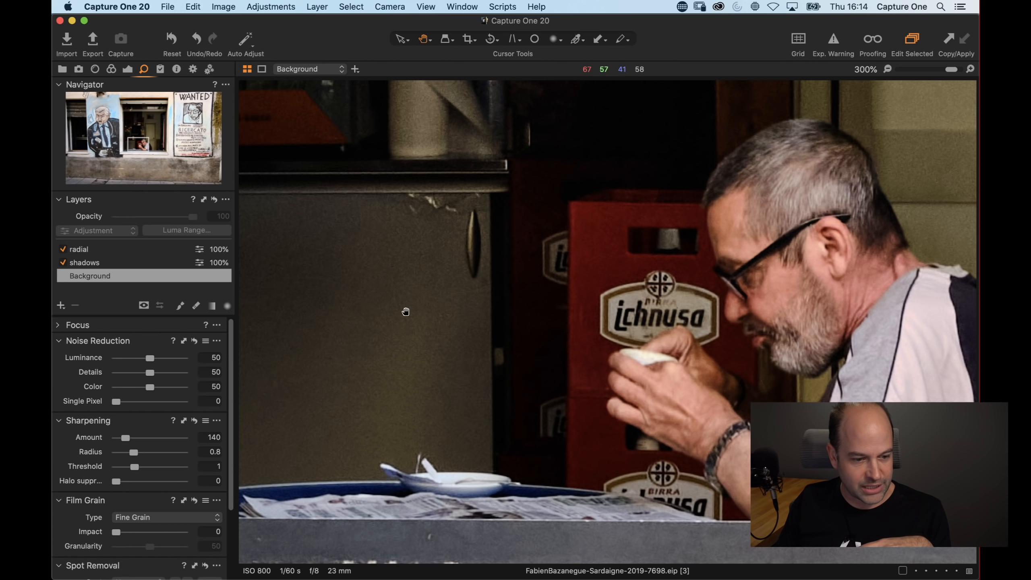
pyautogui.moveTo(150, 357); pyautogui.dragTo(162, 375)
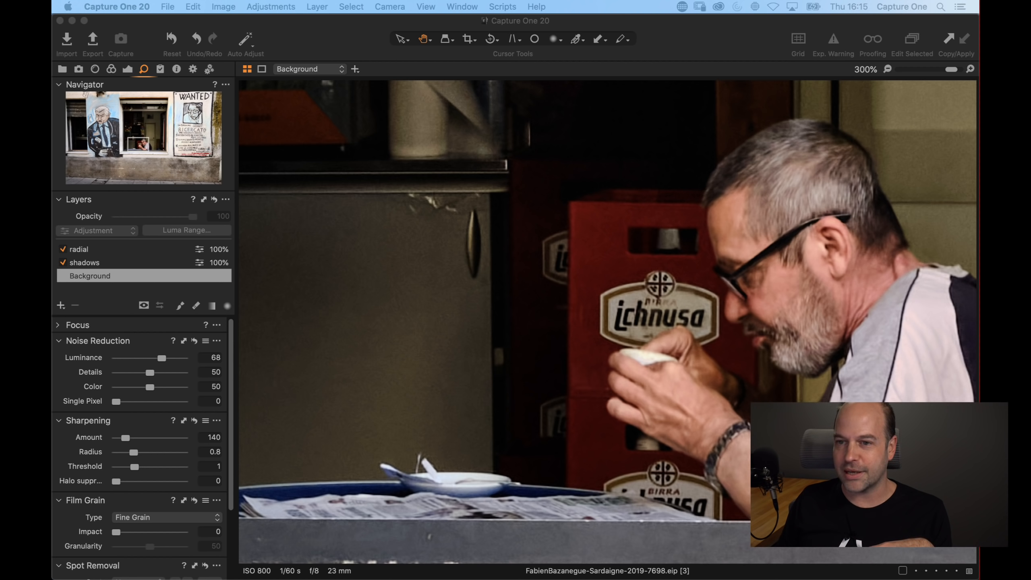
pyautogui.moveTo(332, 329); pyautogui.dragTo(401, 304)
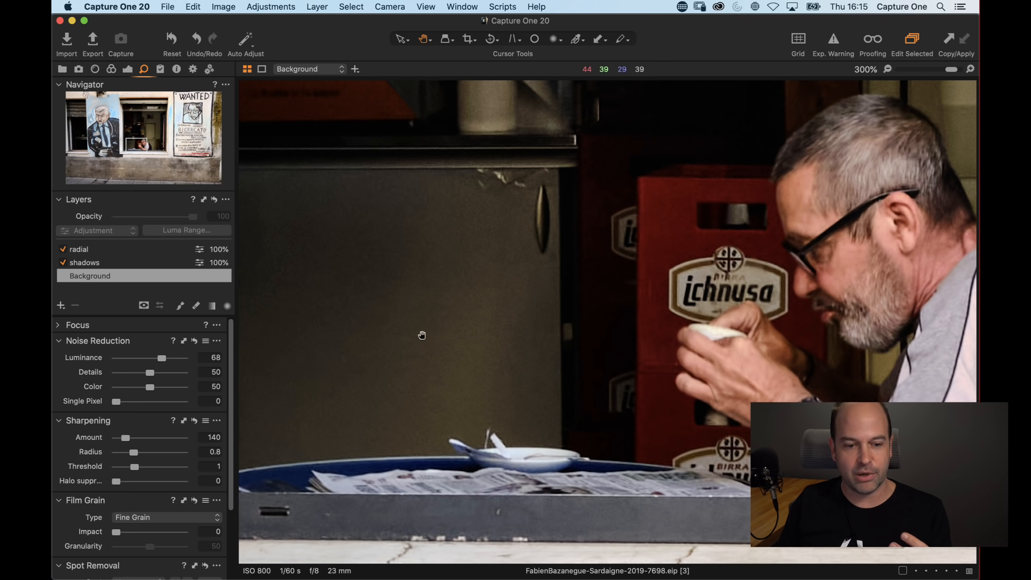
pyautogui.doubleClick(562, 354)
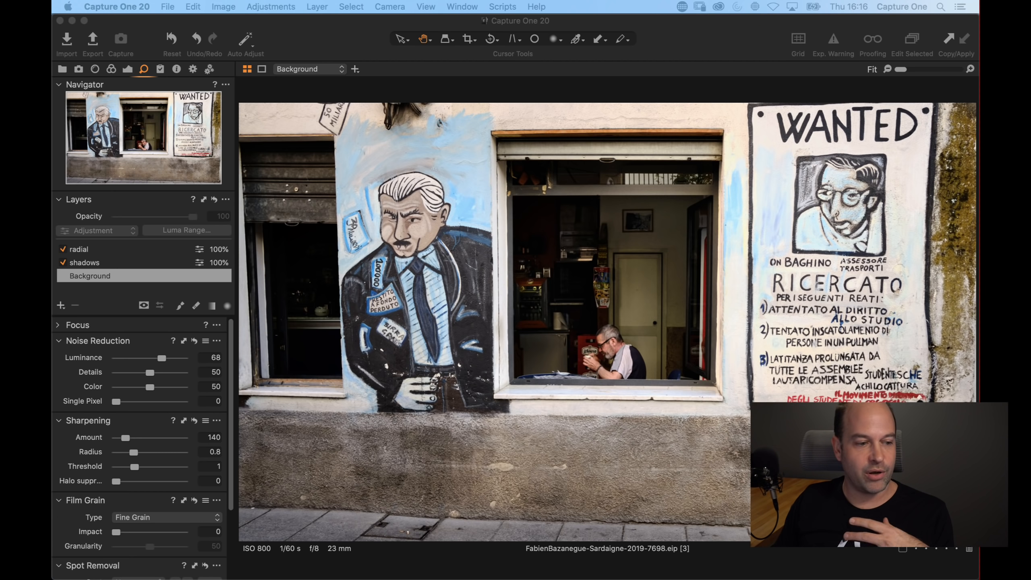
# Set the High Dynamic Range Black slider to -21 on the Background layer
pyautogui.click(127, 72)
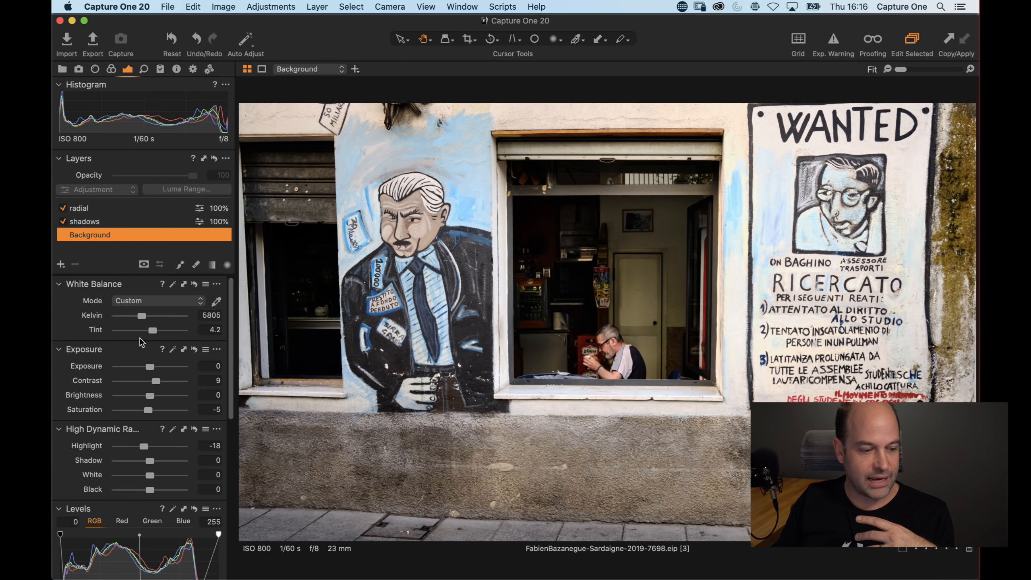
pyautogui.scroll(-3, 162, 434)
pyautogui.scroll(-4, 168, 439)
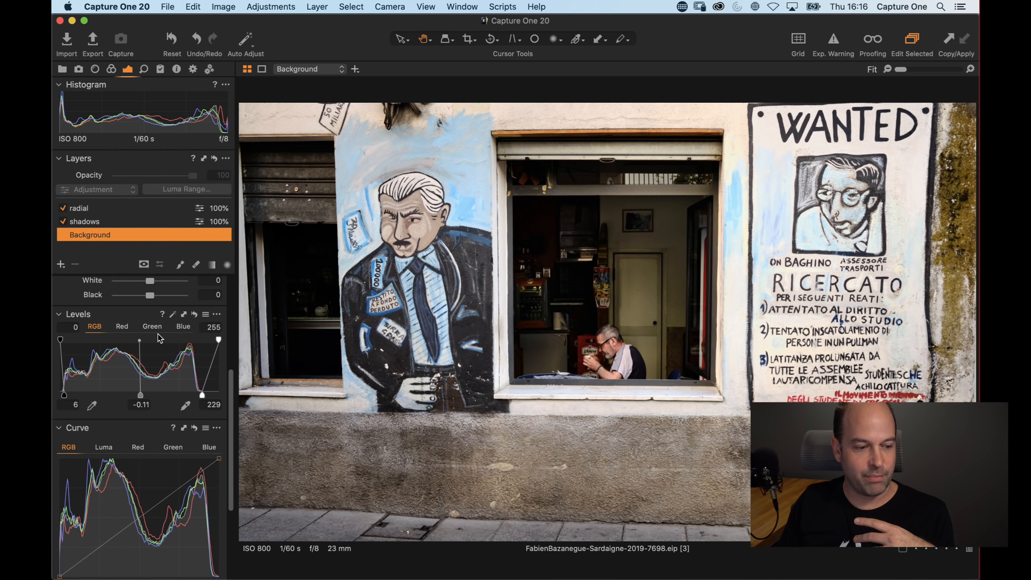
pyautogui.moveTo(63, 395); pyautogui.dragTo(74, 395)
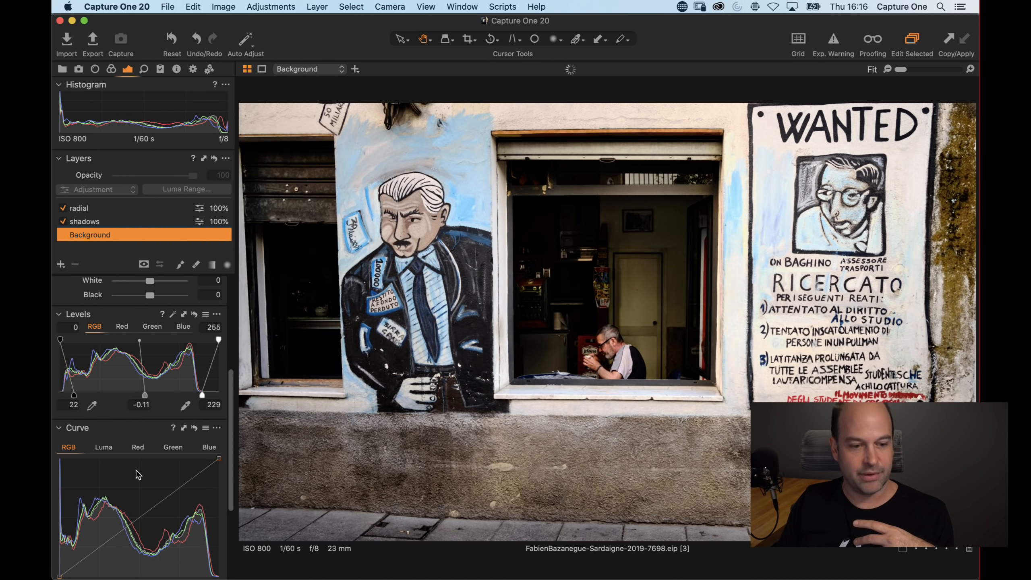
pyautogui.moveTo(74, 395); pyautogui.dragTo(61, 395)
pyautogui.scroll(1, 119, 413)
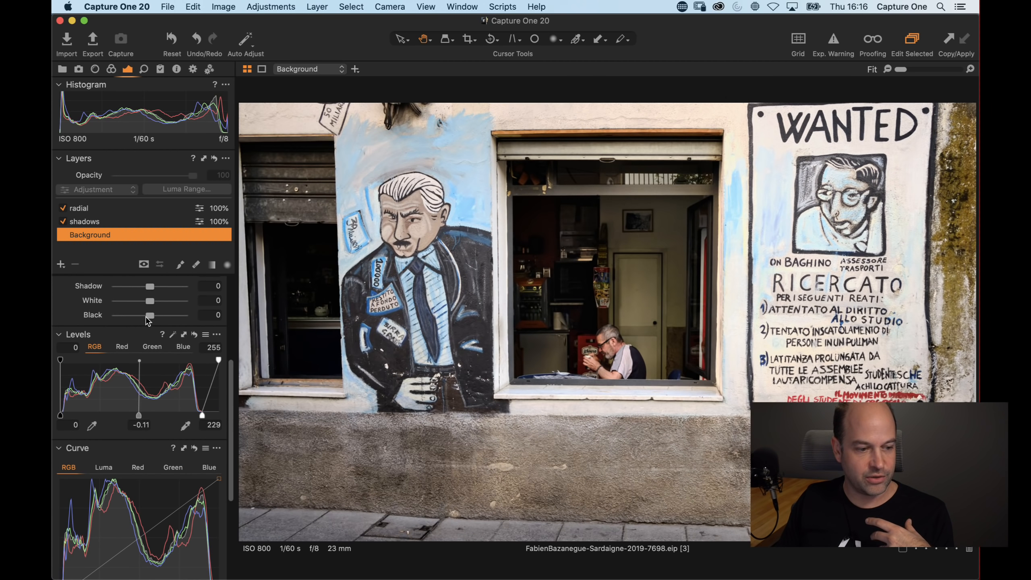
pyautogui.moveTo(150, 316); pyautogui.dragTo(143, 318)
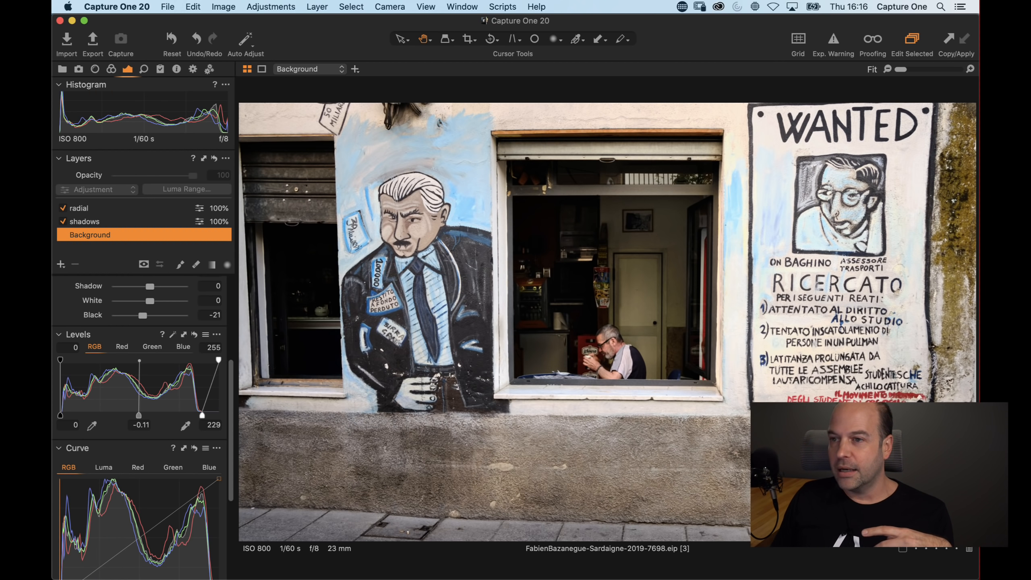
# Try the Punch clarity method, then switch Clarity back to Natural
pyautogui.scroll(-5, 111, 451)
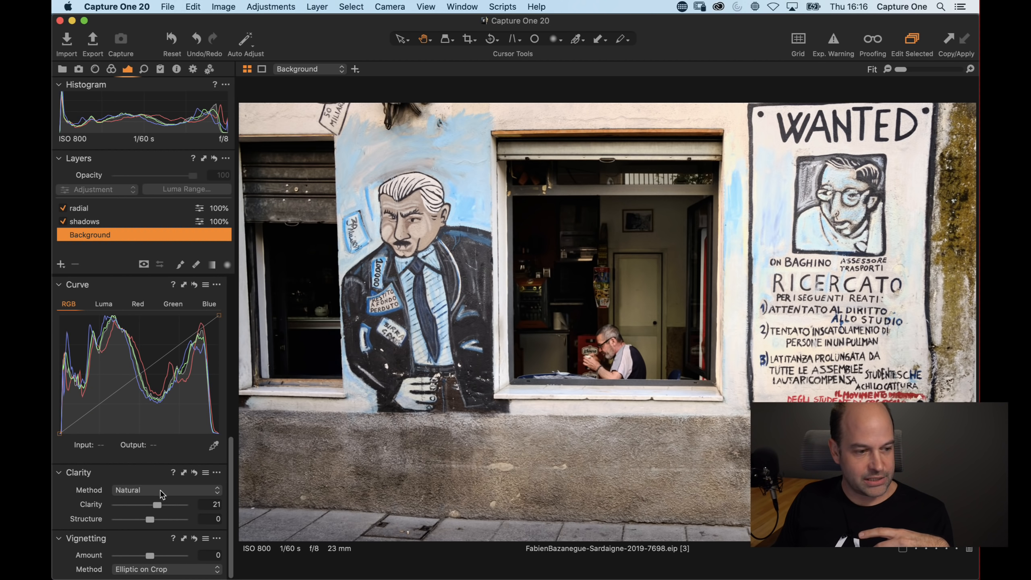
pyautogui.click(140, 490)
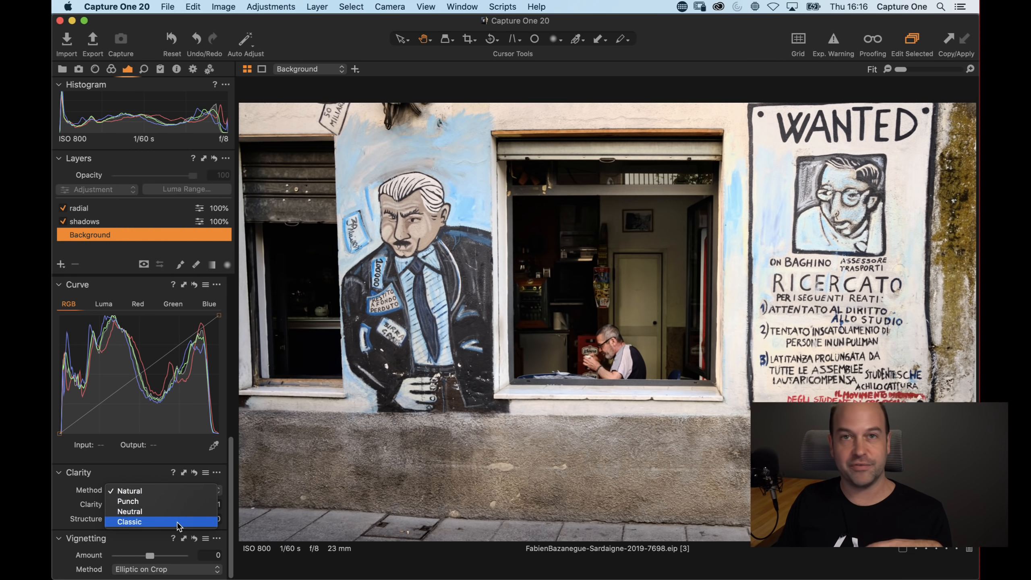
pyautogui.click(155, 500)
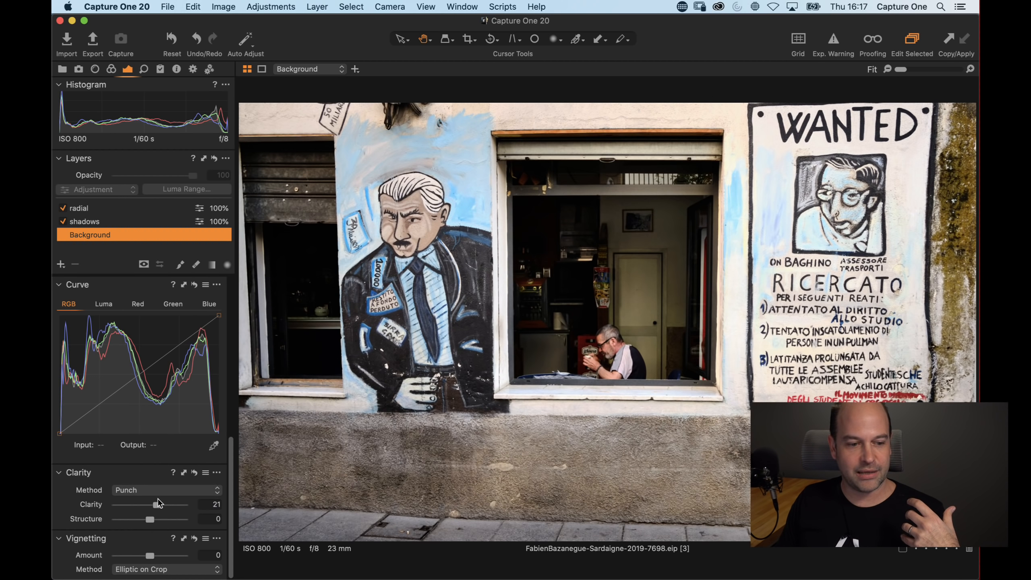
pyautogui.click(148, 492)
pyautogui.click(147, 479)
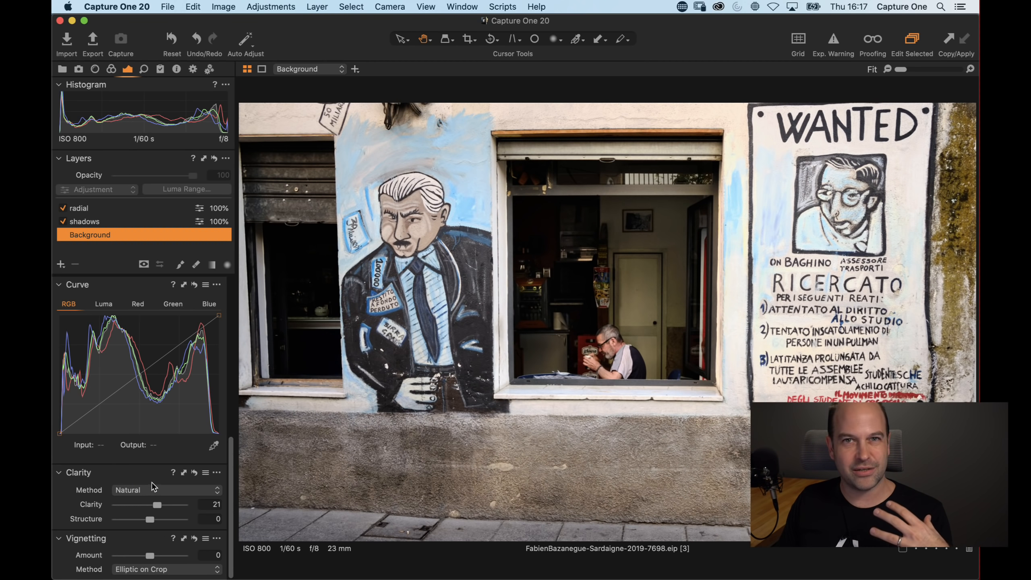
pyautogui.click(150, 489)
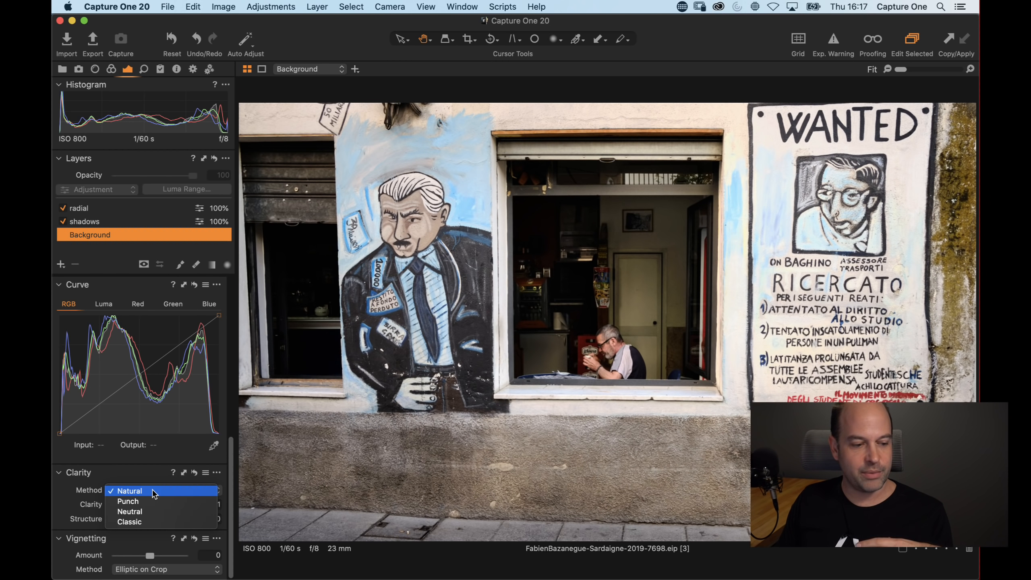
pyautogui.click(153, 490)
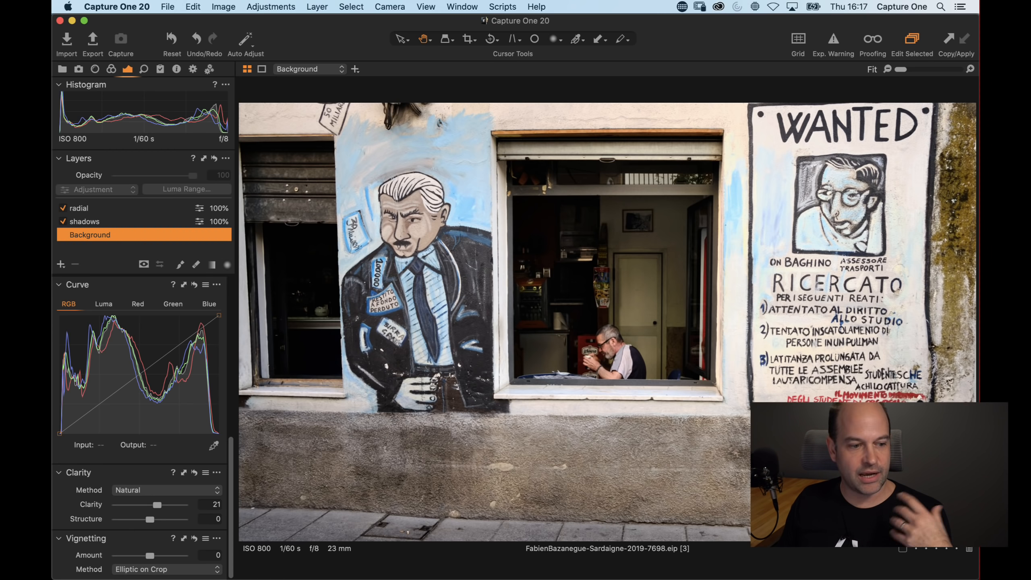
# Toggle the exposure warning on and off to inspect clipped highlights and shadows
pyautogui.scroll(10, 183, 406)
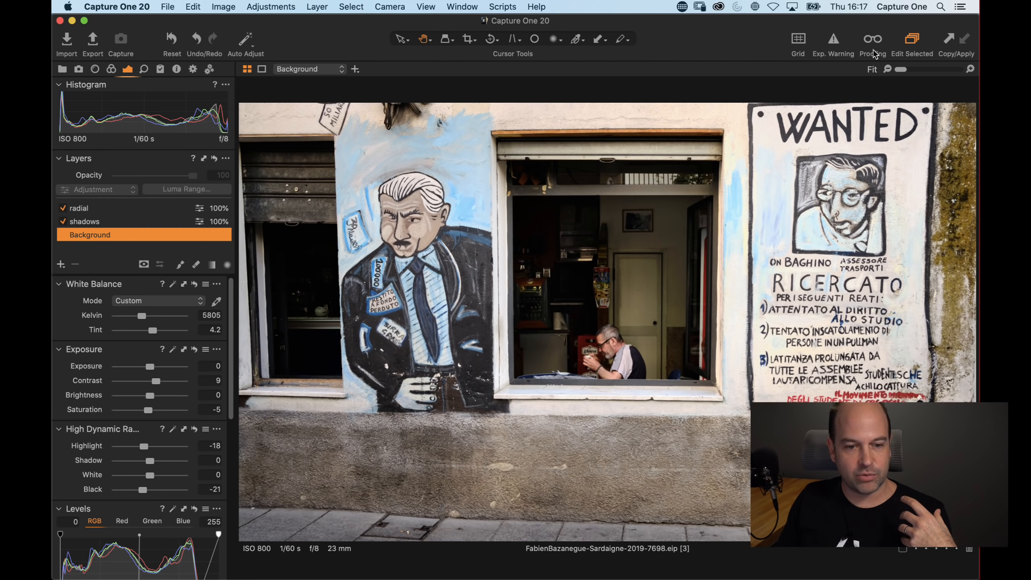
pyautogui.click(834, 43)
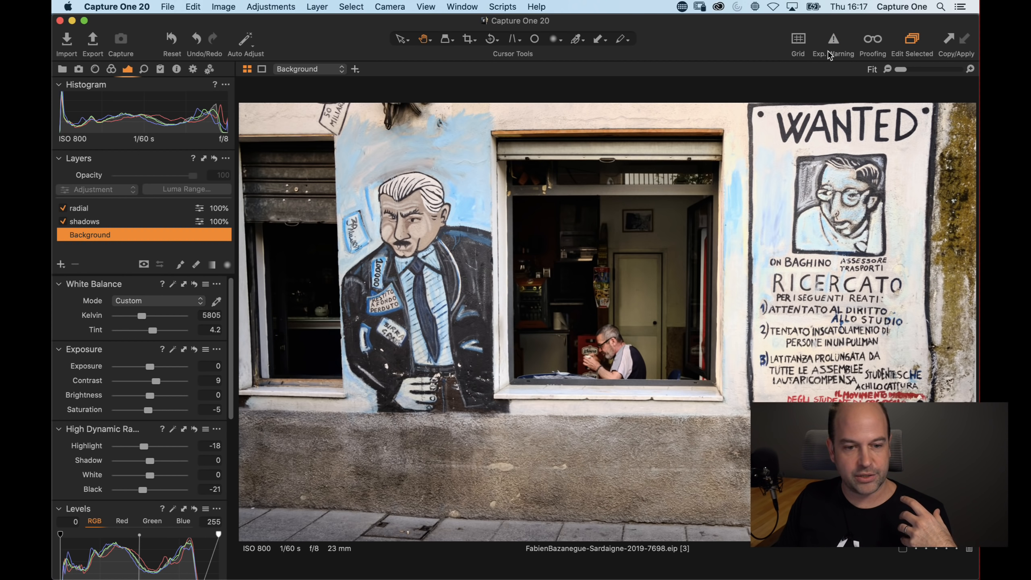
pyautogui.click(835, 39)
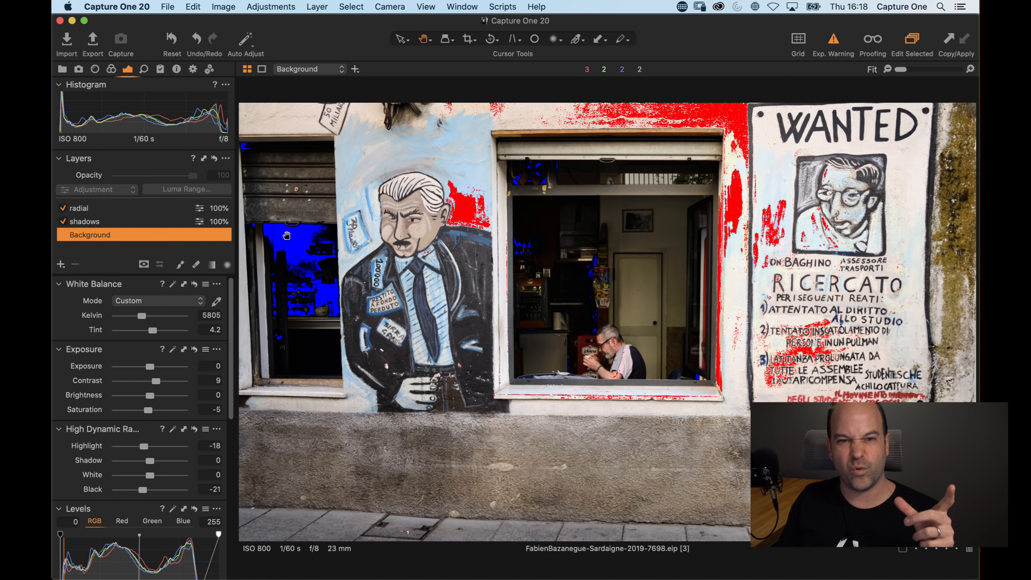
pyautogui.click(834, 44)
pyautogui.click(833, 46)
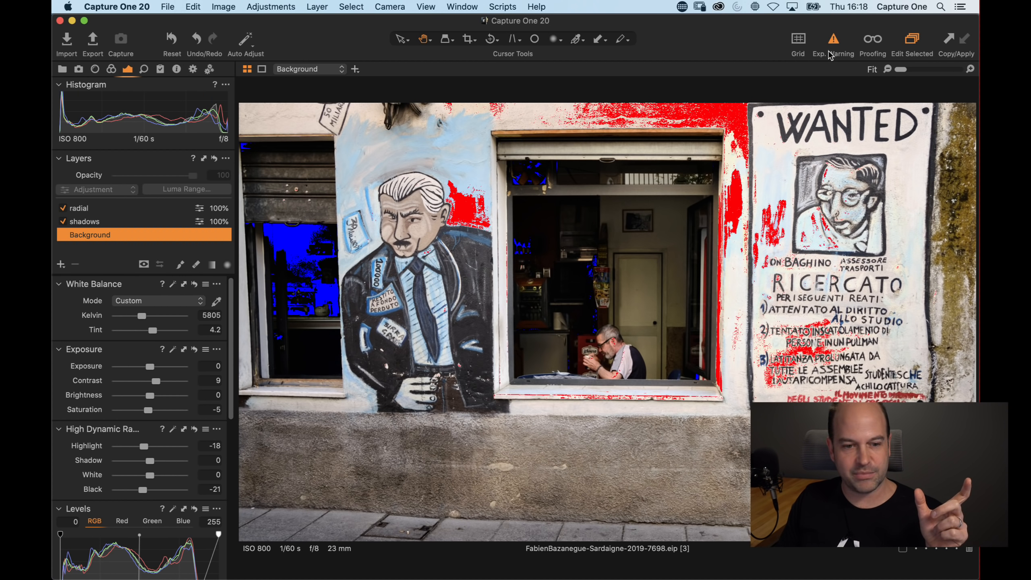
pyautogui.click(833, 45)
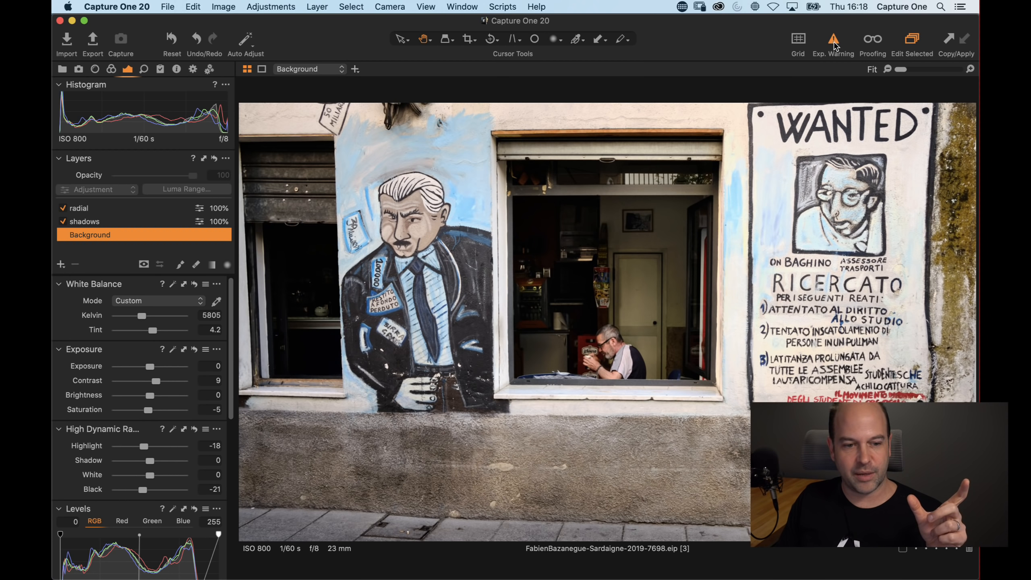
pyautogui.click(834, 44)
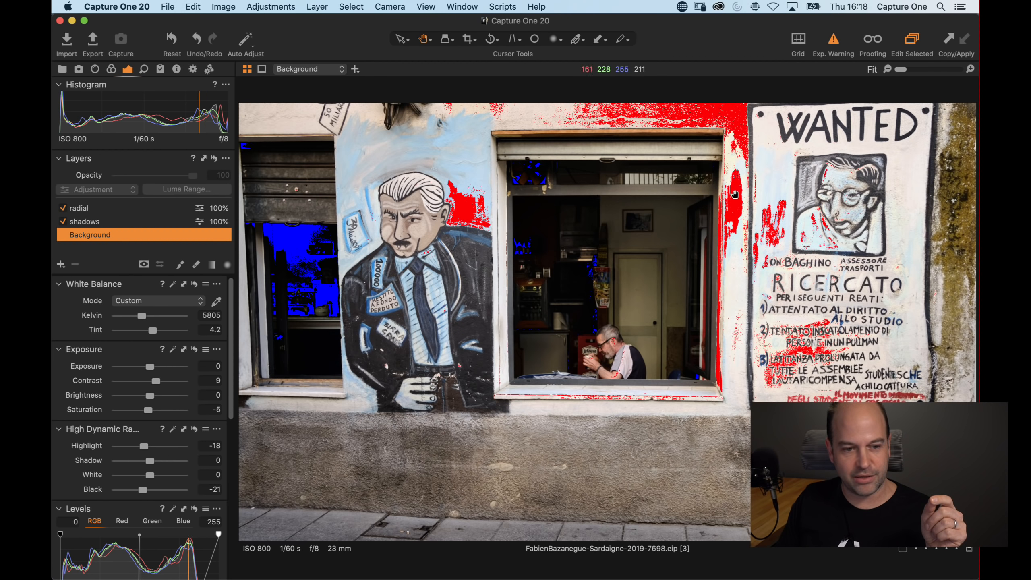
pyautogui.click(834, 41)
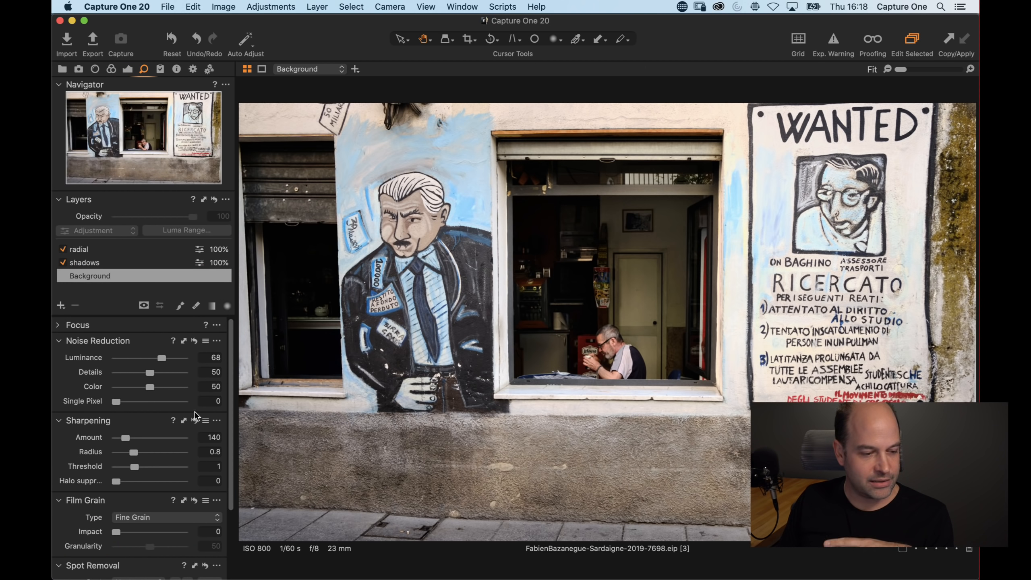
# Zoom to 400% on the man's face and compare noise reduction Details at 100 and 0, then reset it
pyautogui.doubleClick(618, 336)
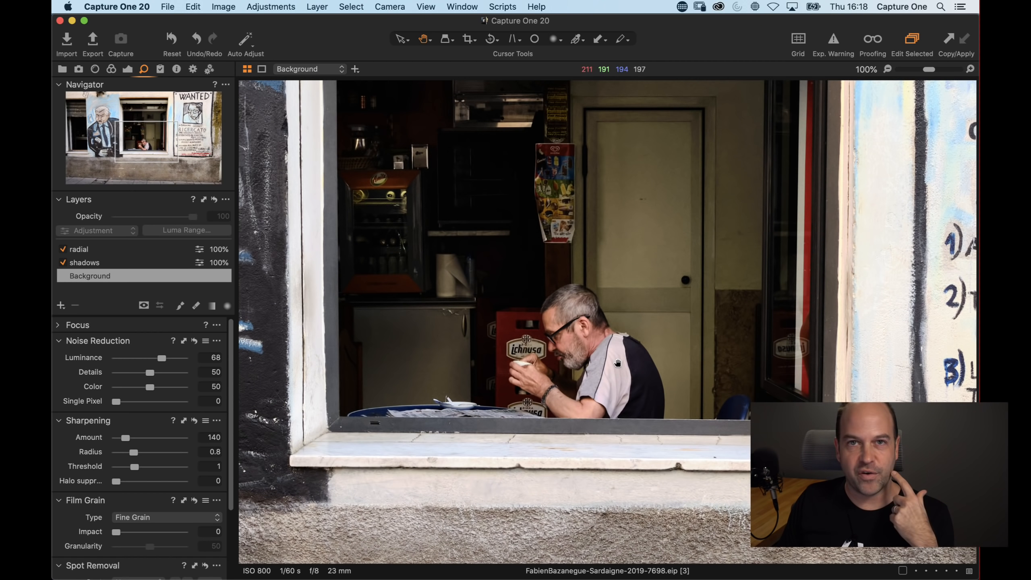
pyautogui.press('super+plus')
pyautogui.press('super+plus')
pyautogui.press('super+plus')
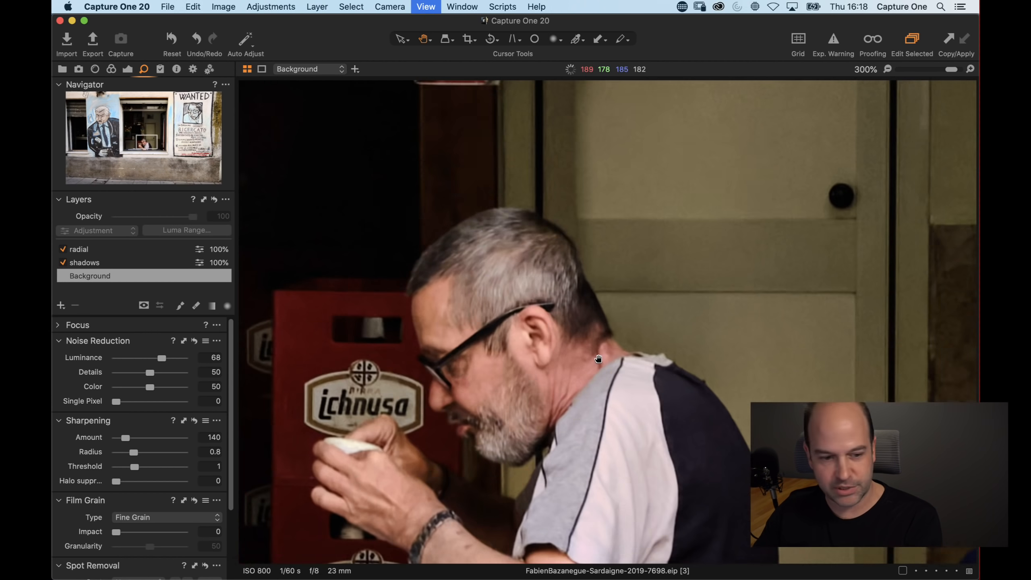
pyautogui.moveTo(151, 373); pyautogui.dragTo(284, 376)
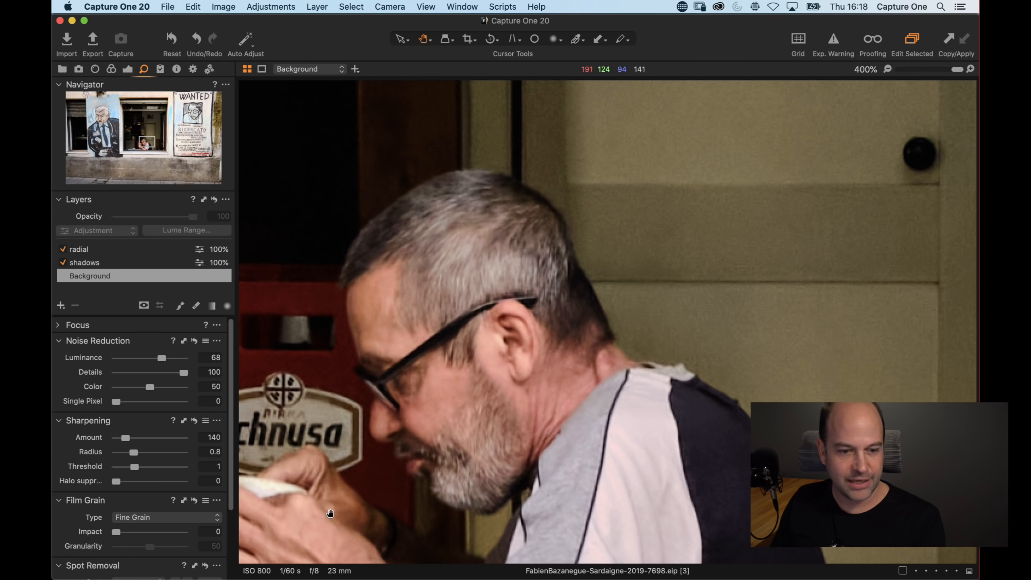
pyautogui.moveTo(182, 373); pyautogui.dragTo(55, 376)
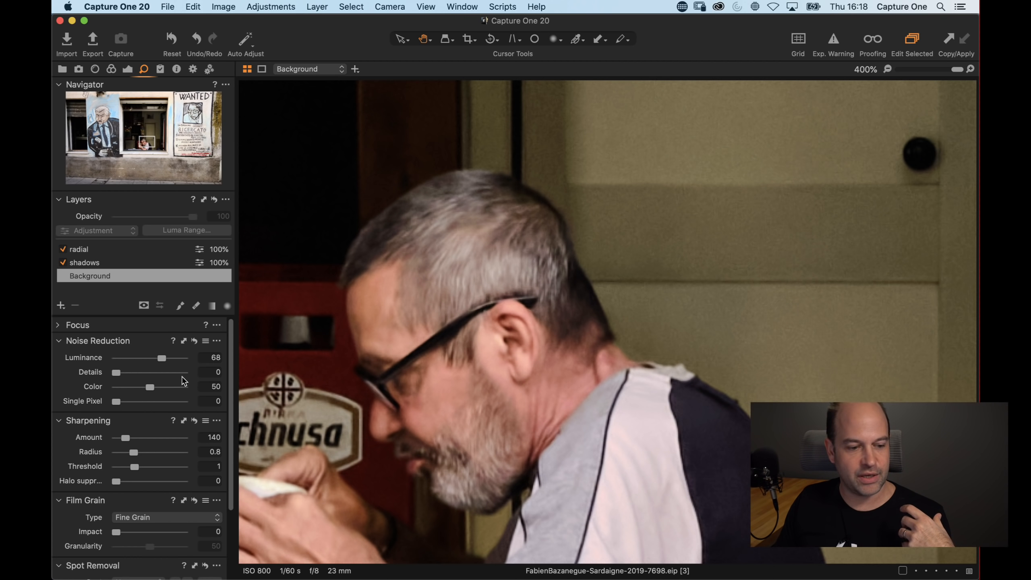
pyautogui.moveTo(313, 427); pyautogui.dragTo(458, 385)
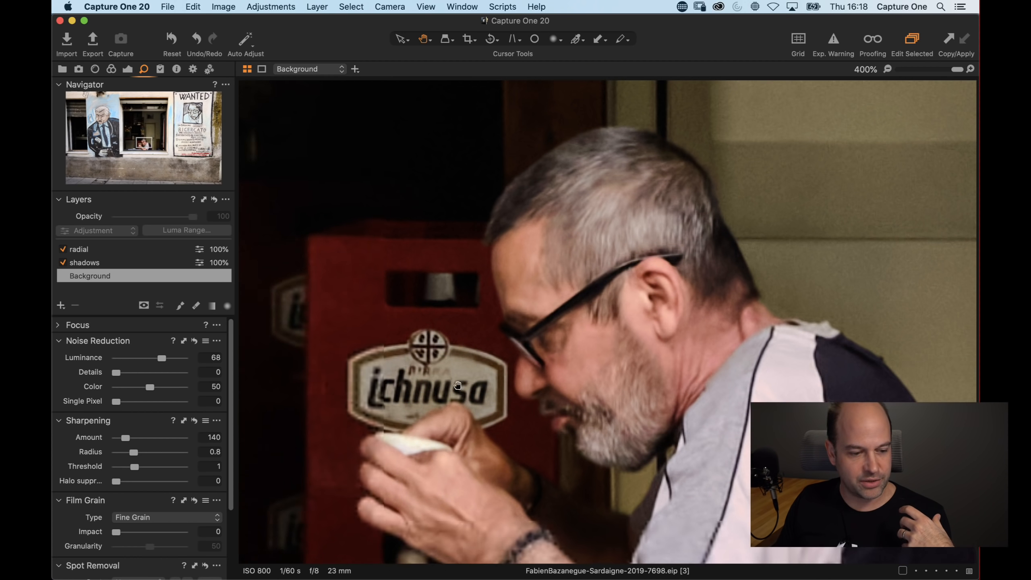
pyautogui.moveTo(116, 373); pyautogui.dragTo(188, 373)
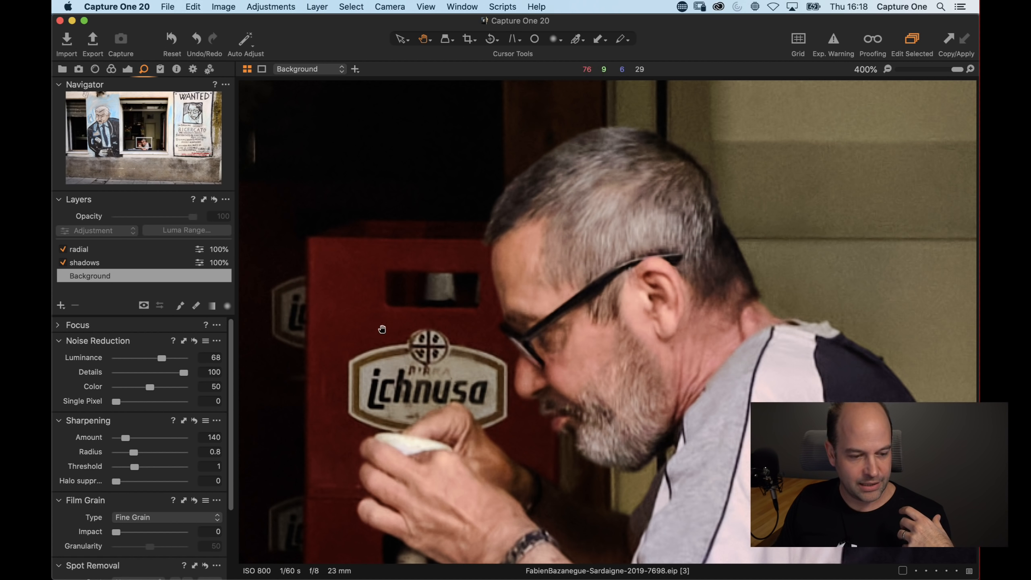
pyautogui.doubleClick(163, 372)
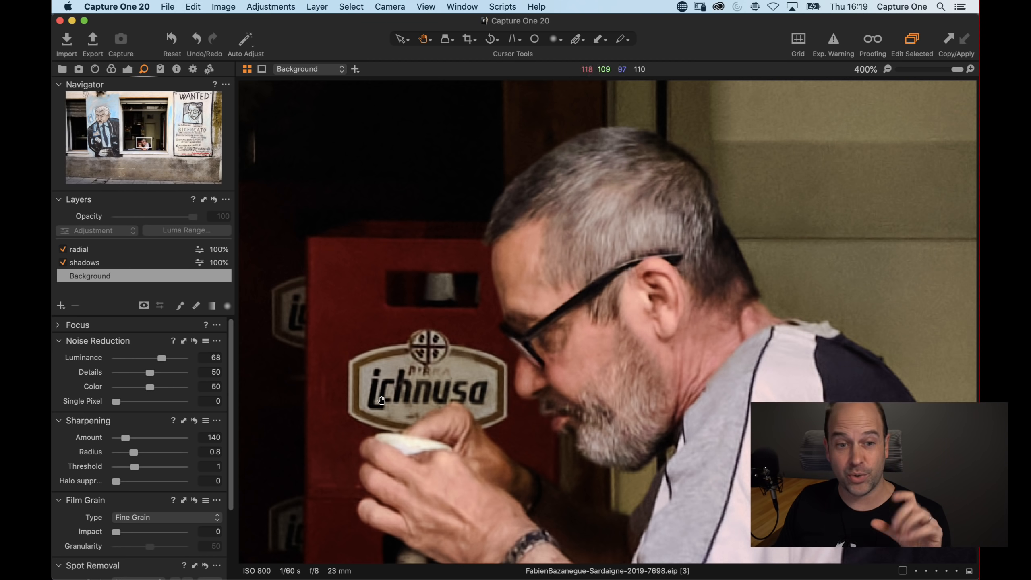
# Leave the mural photo and open the Tokyo street photo 20160407-zoenoble-61.RAF, variant 2, in the viewer
pyautogui.doubleClick(390, 420)
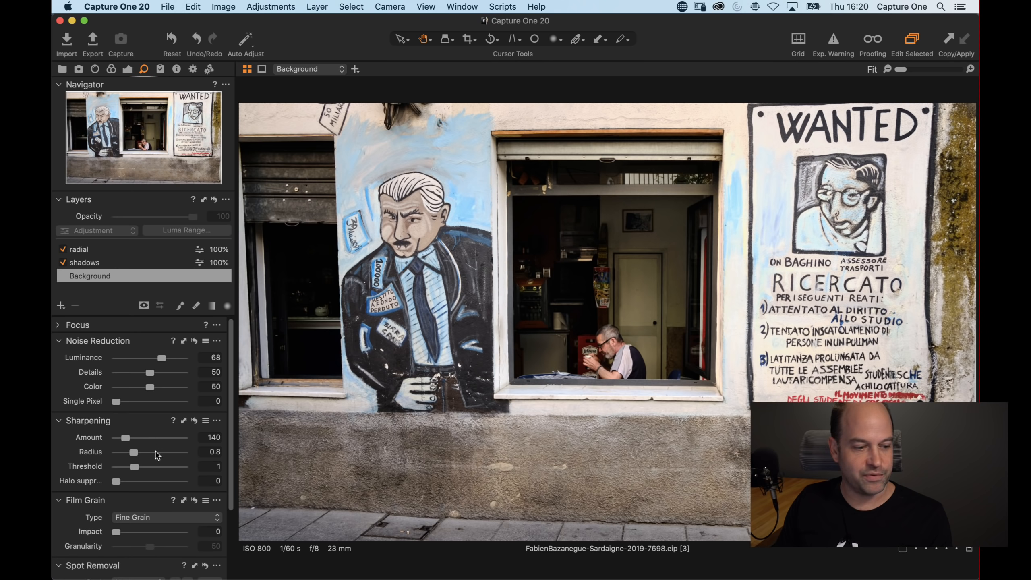
pyautogui.scroll(-2, 161, 449)
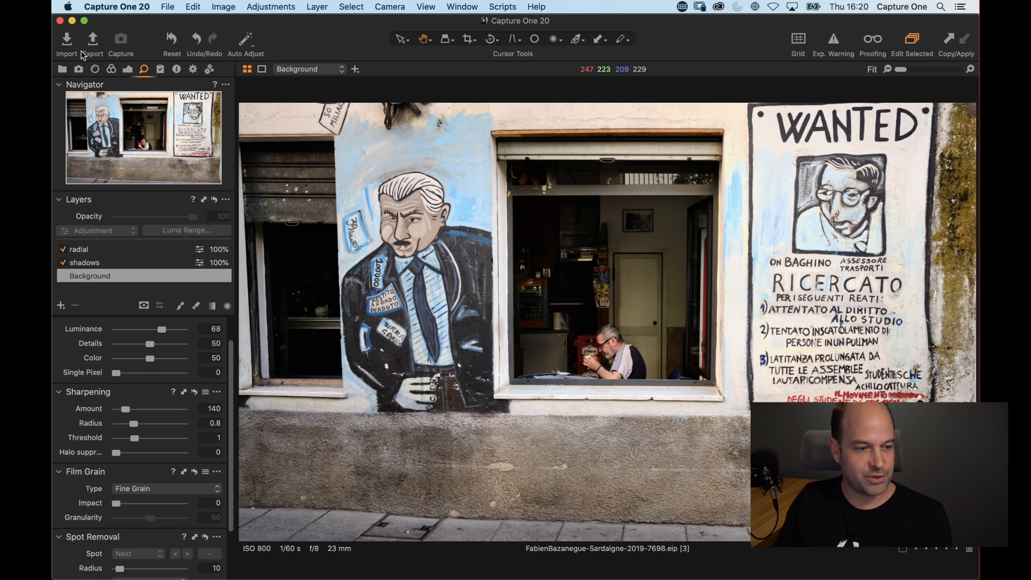
pyautogui.click(126, 69)
pyautogui.scroll(-1, 157, 440)
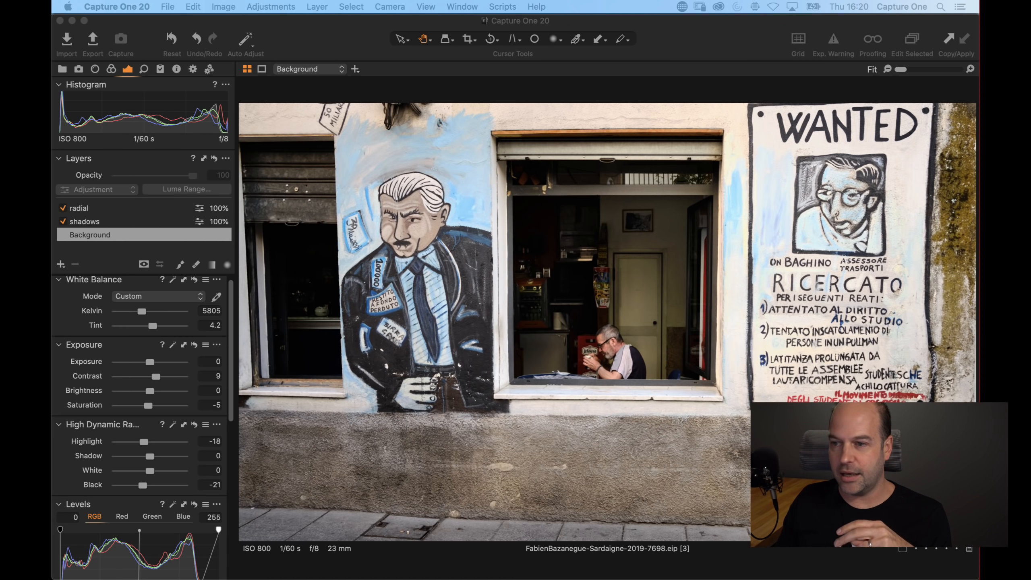
pyautogui.click(426, 121)
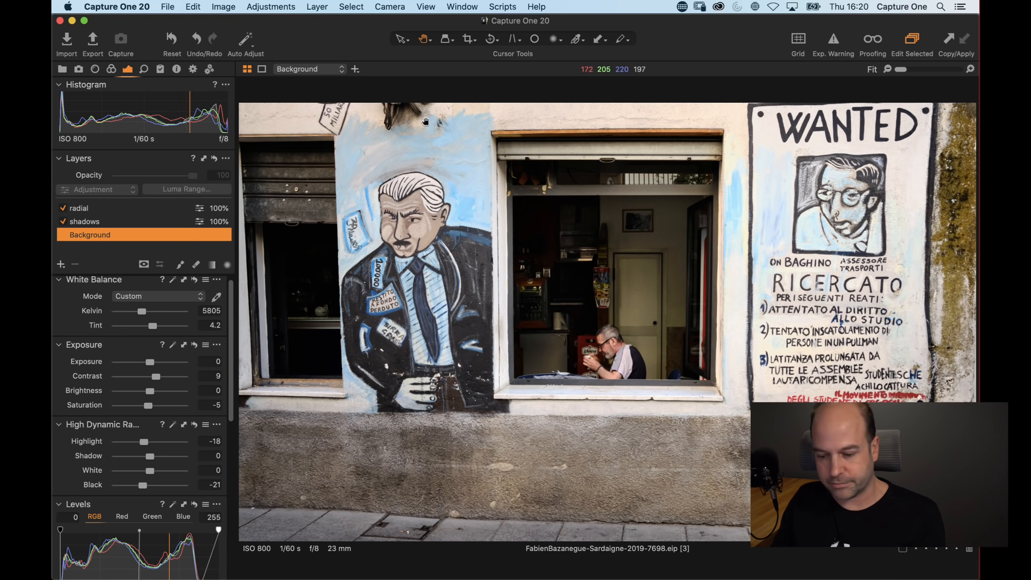
pyautogui.press('super+alt+v')
pyautogui.scroll(6, 700, 272)
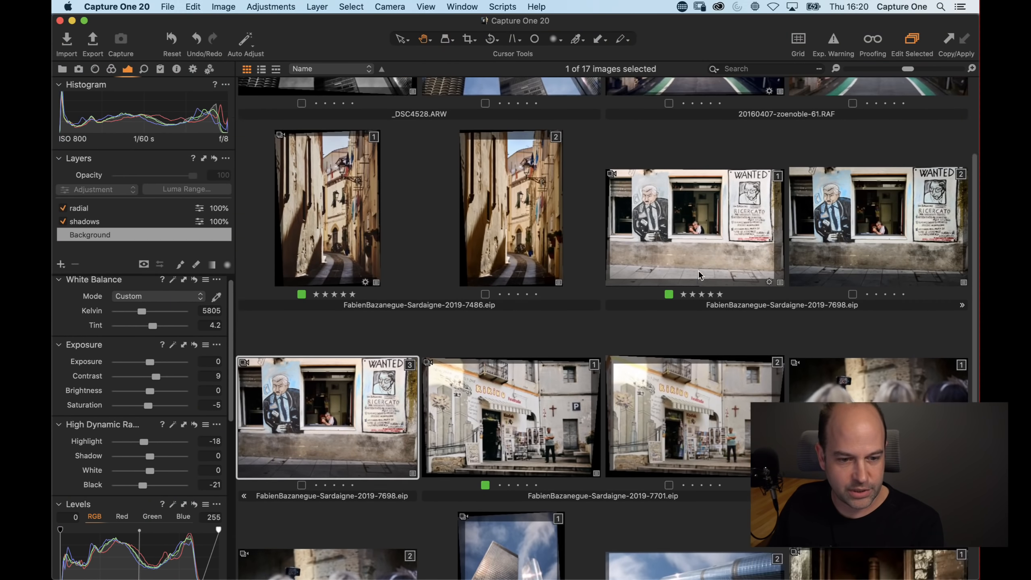
pyautogui.scroll(3, 699, 271)
pyautogui.click(911, 171)
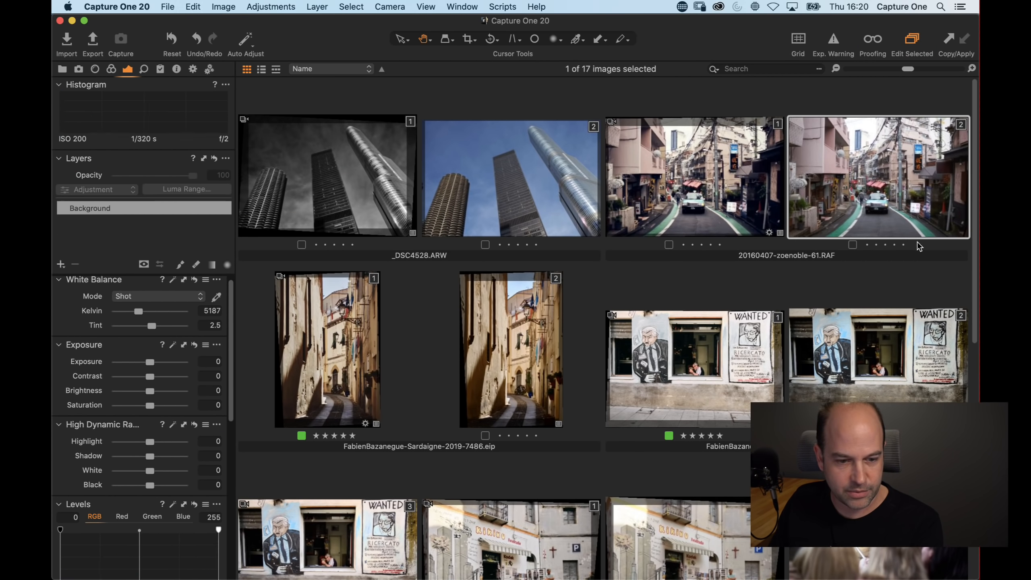
pyautogui.press('super+alt+v')
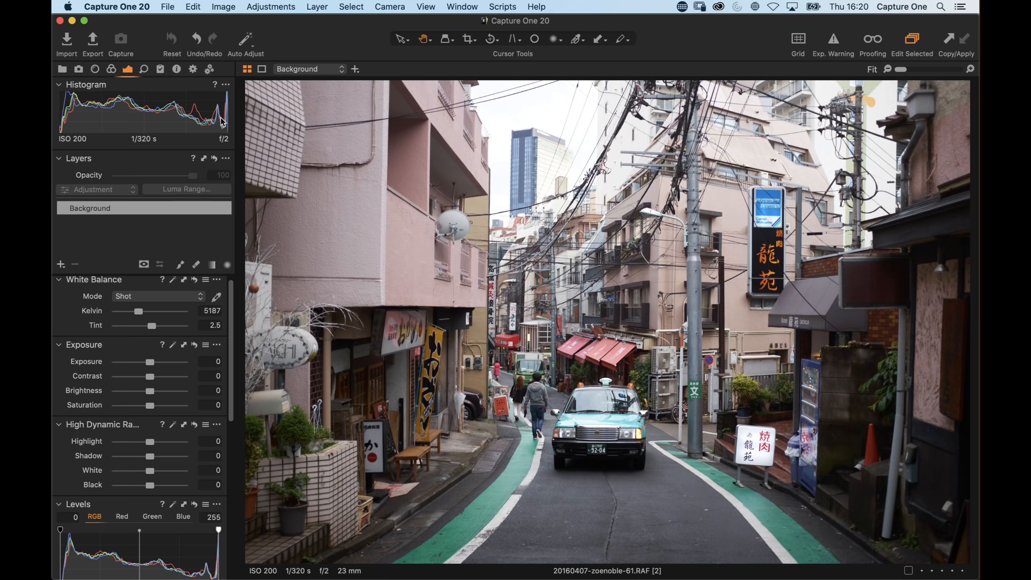
# Crop a thin strip off the bottom of the Tokyo street photo
pyautogui.click(469, 39)
pyautogui.moveTo(608, 562); pyautogui.dragTo(607, 527)
pyautogui.moveTo(597, 411); pyautogui.dragTo(596, 417)
pyautogui.press('h')
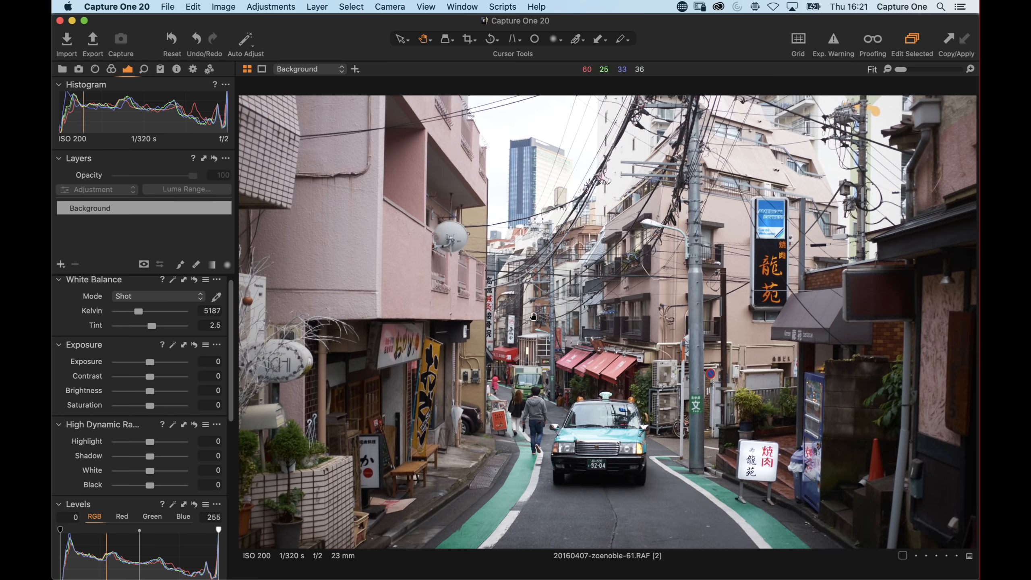
# Straighten the photo by entering a rotation angle of -0.06, then nudging the angle to -0.26
pyautogui.click(95, 69)
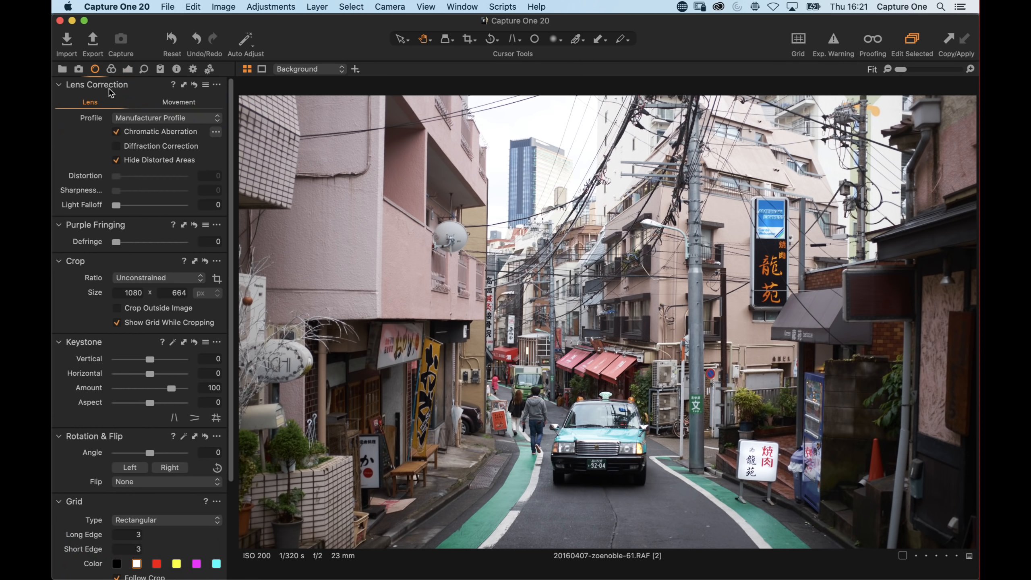
pyautogui.scroll(-2, 160, 384)
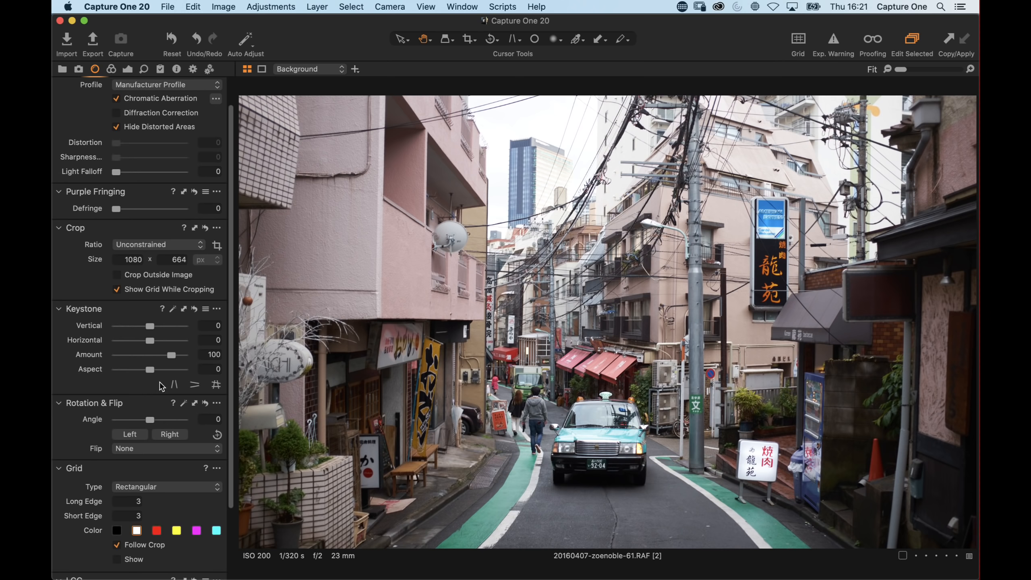
pyautogui.moveTo(144, 402); pyautogui.dragTo(187, 405)
pyautogui.click(212, 421)
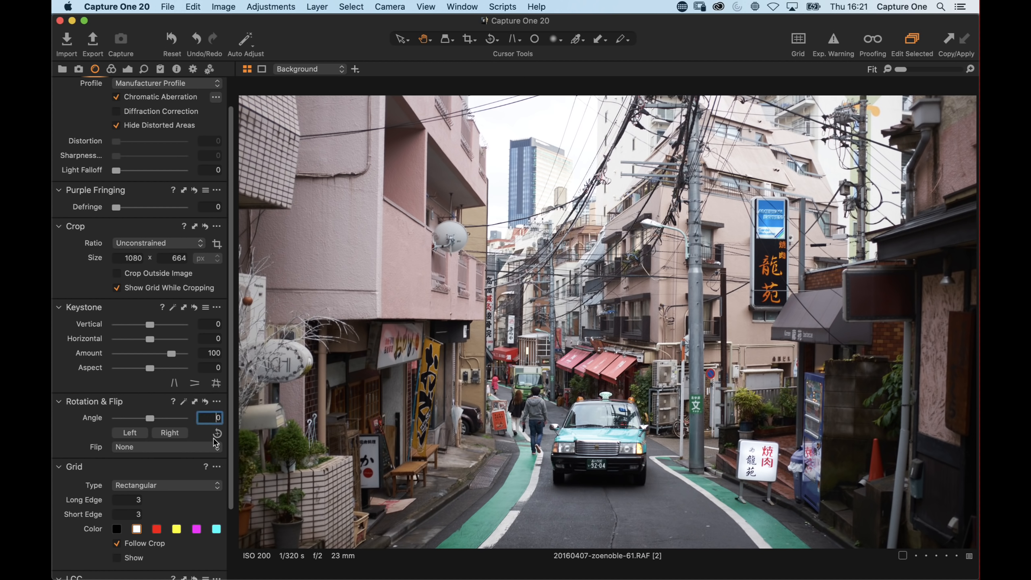
pyautogui.write('-0.06')
pyautogui.press('Return')
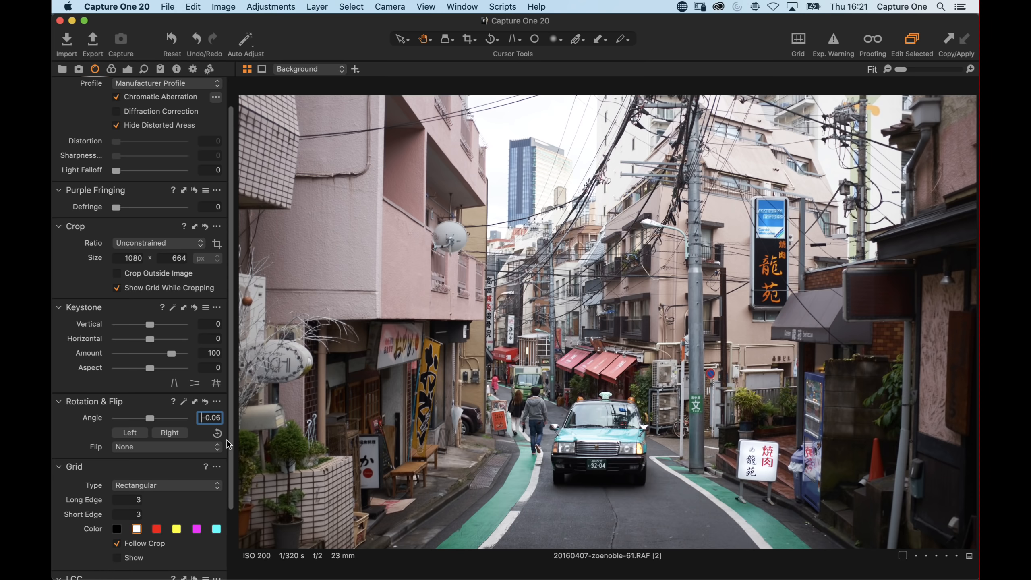
pyautogui.press('Down')
pyautogui.press('Down')
pyautogui.press('Down')
pyautogui.press('Down')
pyautogui.press('Down')
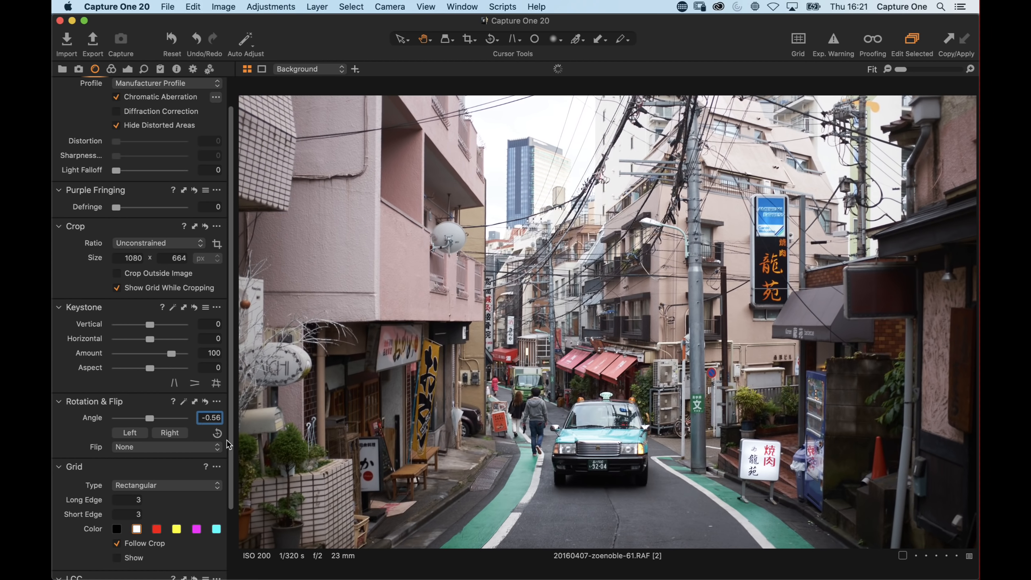
pyautogui.click(205, 401)
pyautogui.keyDown('alt'); pyautogui.click(205, 402); pyautogui.keyUp('alt')
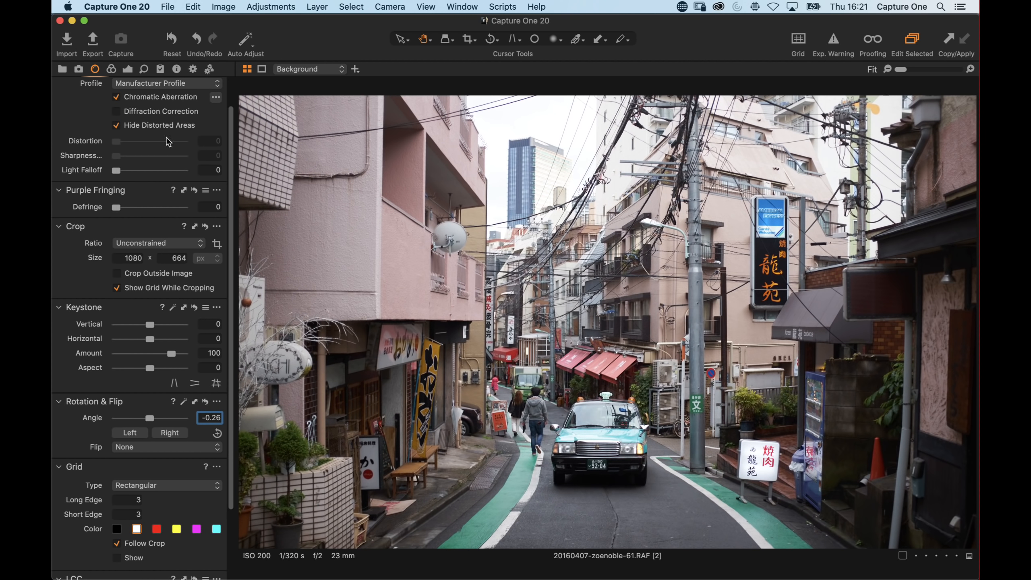
# Set the Levels black point to 4
pyautogui.click(128, 69)
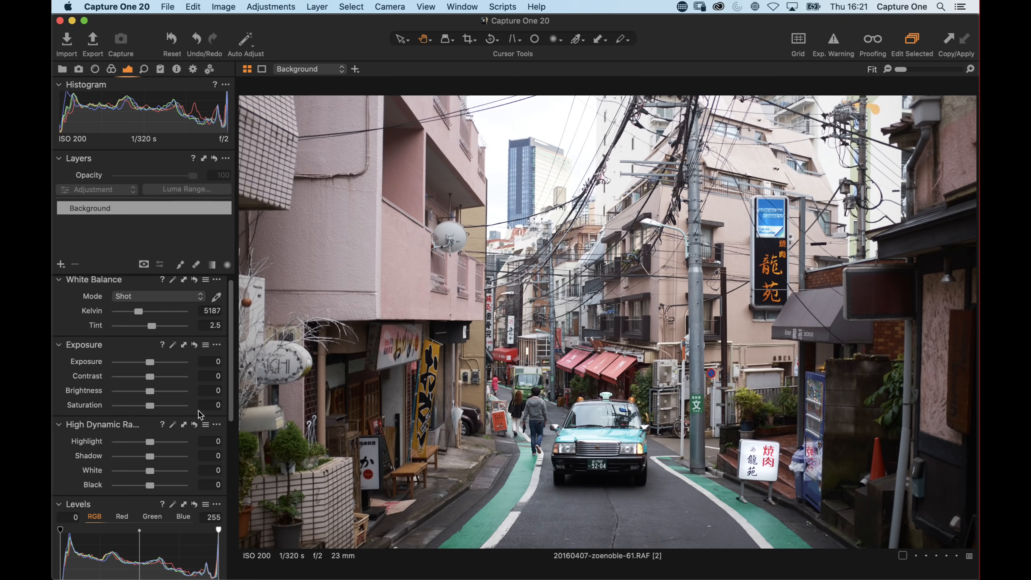
pyautogui.scroll(-5, 136, 446)
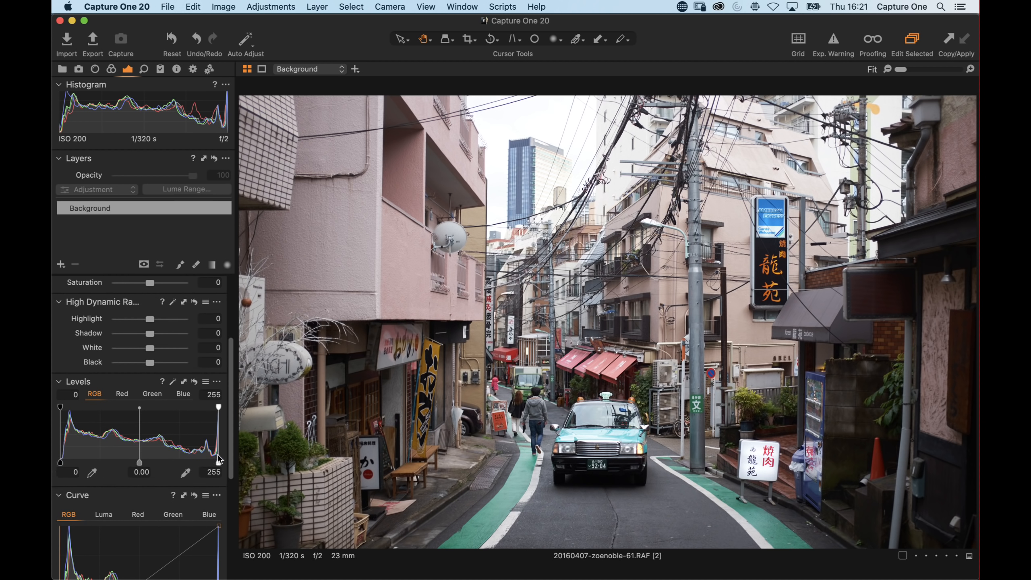
pyautogui.click(175, 384)
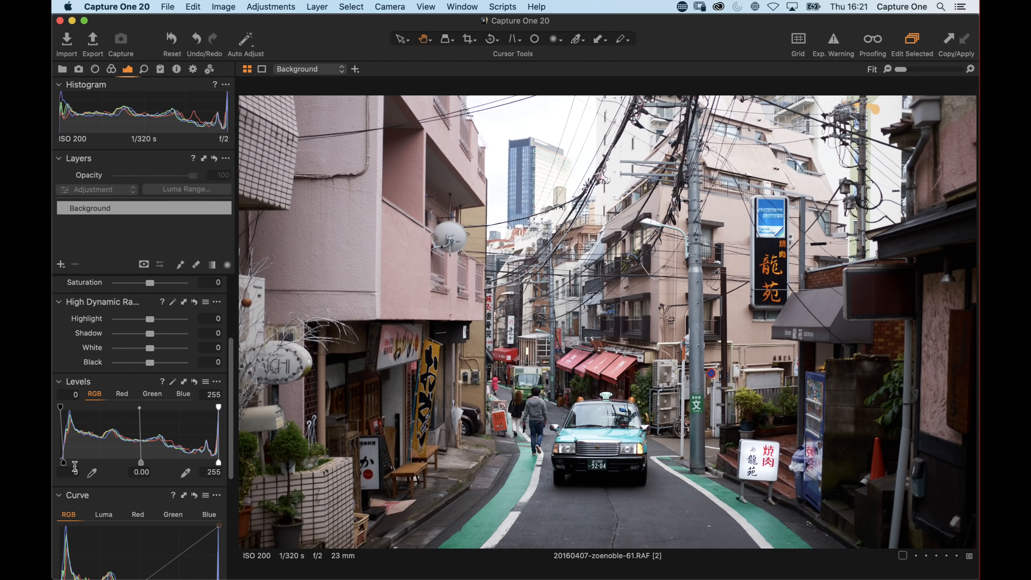
pyautogui.moveTo(64, 463); pyautogui.dragTo(62, 463)
# Raise the Natural Clarity slider to 36
pyautogui.scroll(1, 183, 384)
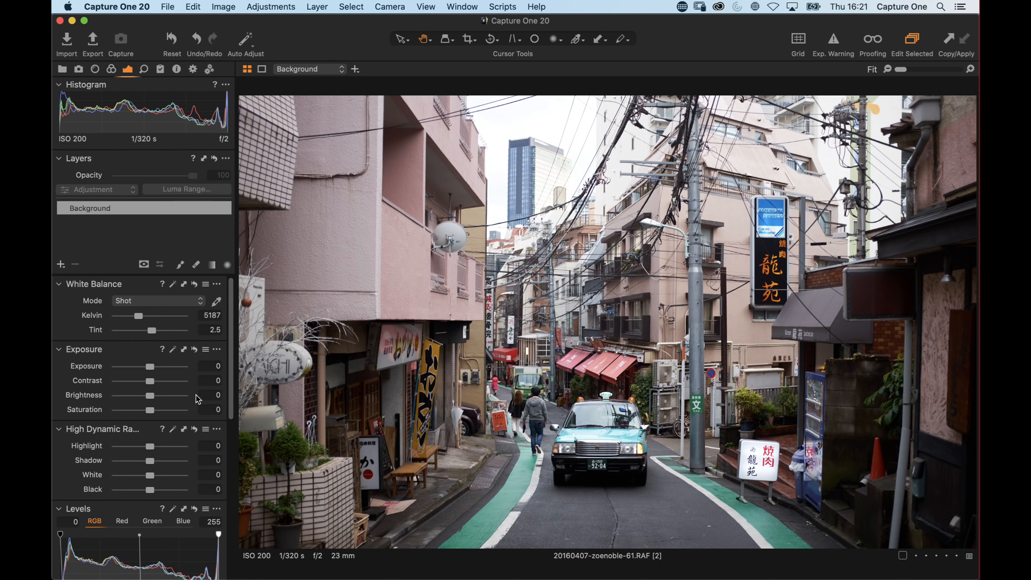
pyautogui.scroll(-15, 163, 403)
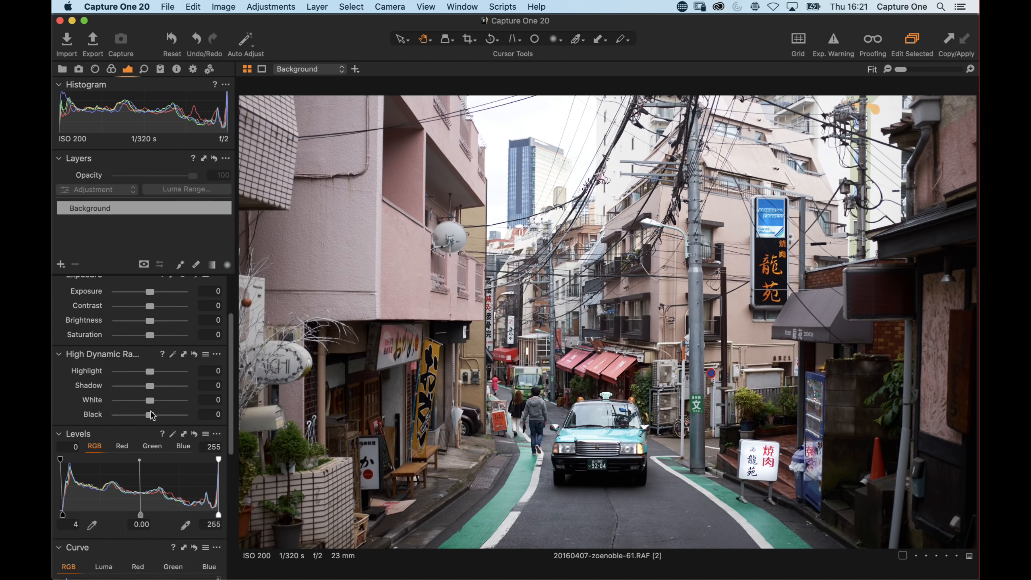
pyautogui.scroll(-3, 151, 416)
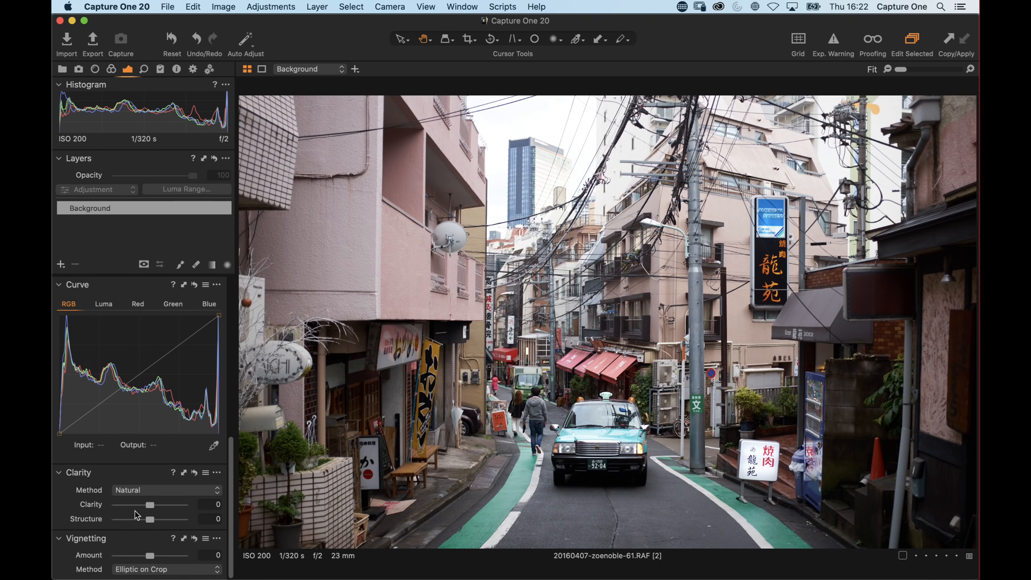
pyautogui.moveTo(154, 508)
pyautogui.mouseDown()
pyautogui.moveTo(172, 506)
pyautogui.moveTo(164, 510)
pyautogui.mouseUp()
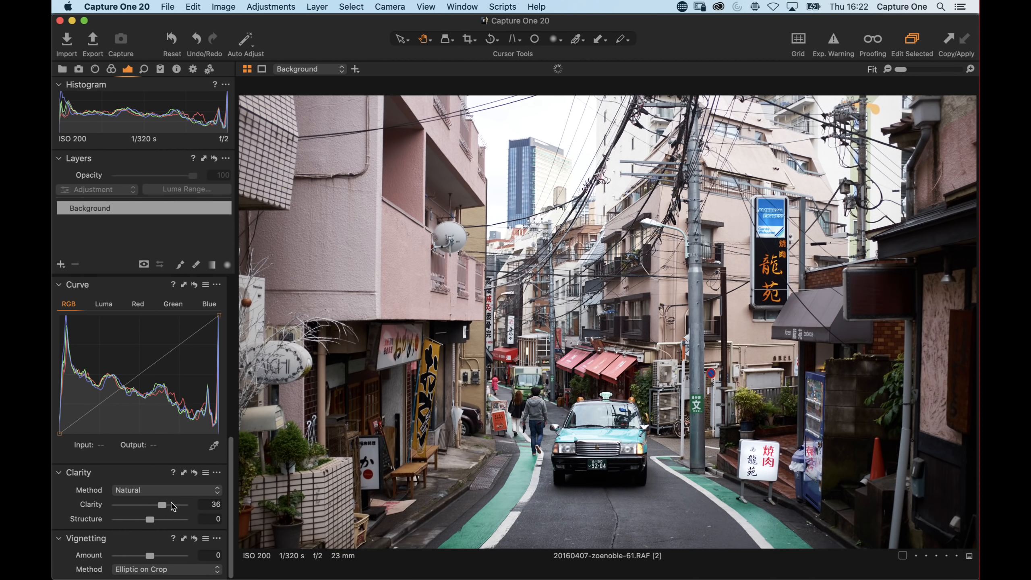
# Set the High Dynamic Range Highlight slider to -20
pyautogui.scroll(5, 149, 372)
pyautogui.scroll(6, 150, 372)
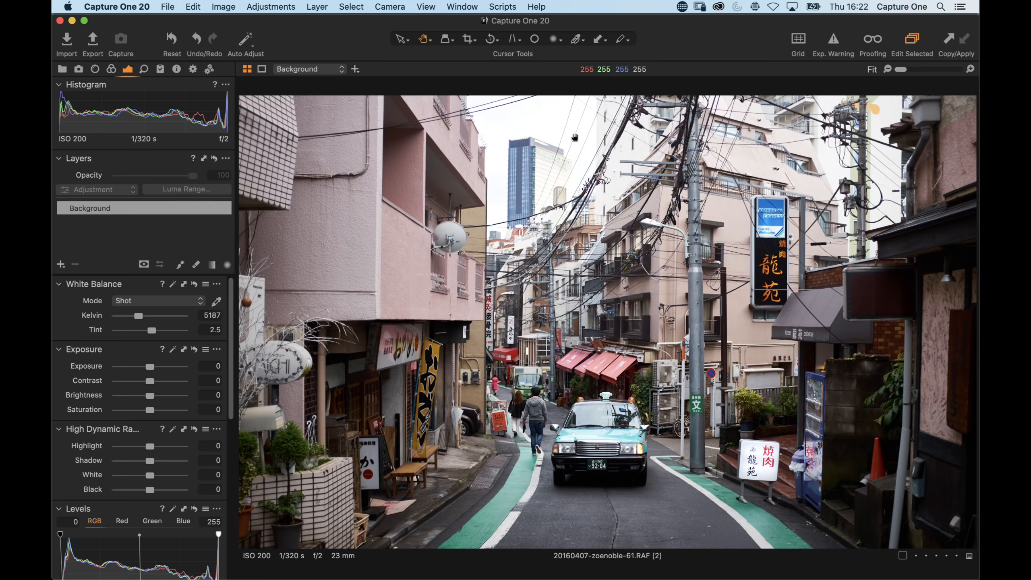
pyautogui.moveTo(151, 449); pyautogui.dragTo(62, 444)
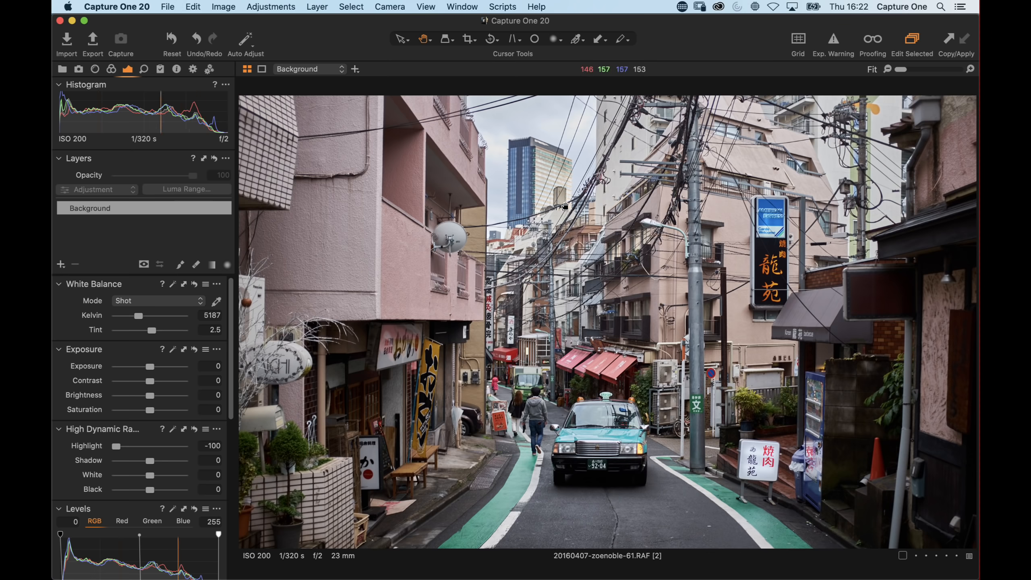
pyautogui.moveTo(121, 445)
pyautogui.mouseDown()
pyautogui.moveTo(152, 448)
pyautogui.moveTo(140, 445)
pyautogui.mouseUp()
pyautogui.moveTo(139, 446); pyautogui.dragTo(147, 447)
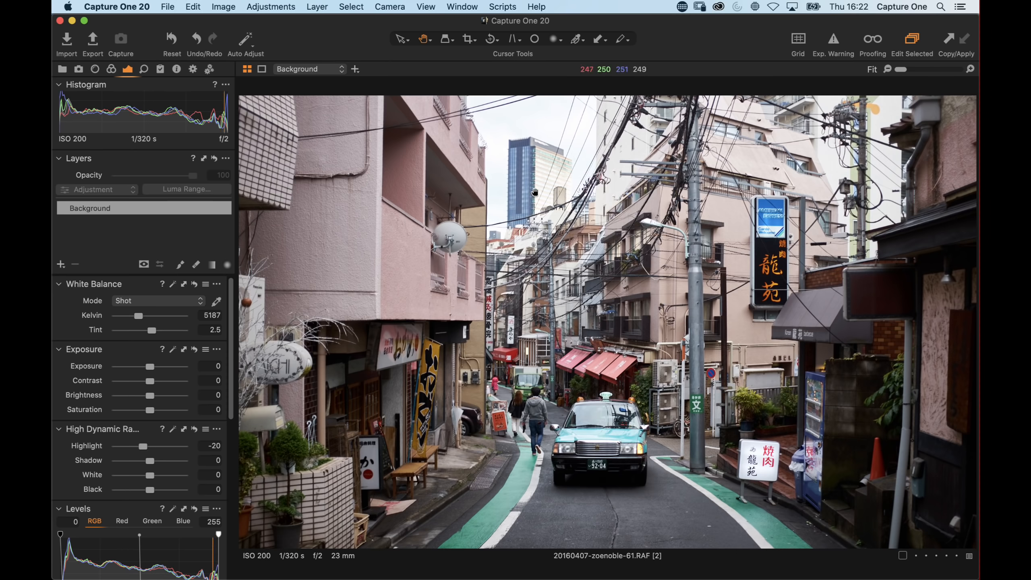
# Set the High Dynamic Range Shadow slider to 12
pyautogui.scroll(-3, 128, 452)
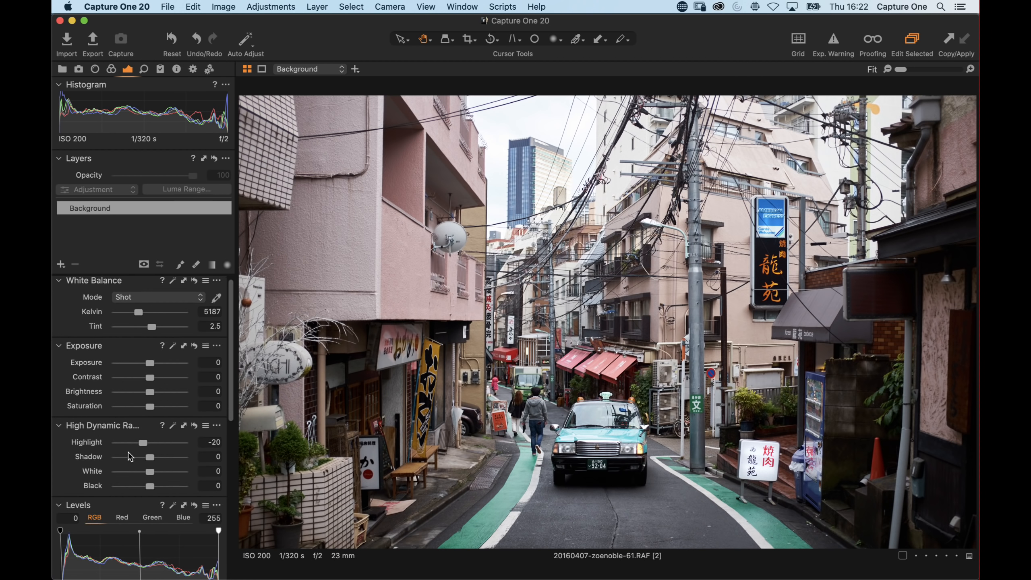
pyautogui.moveTo(150, 408); pyautogui.dragTo(157, 411)
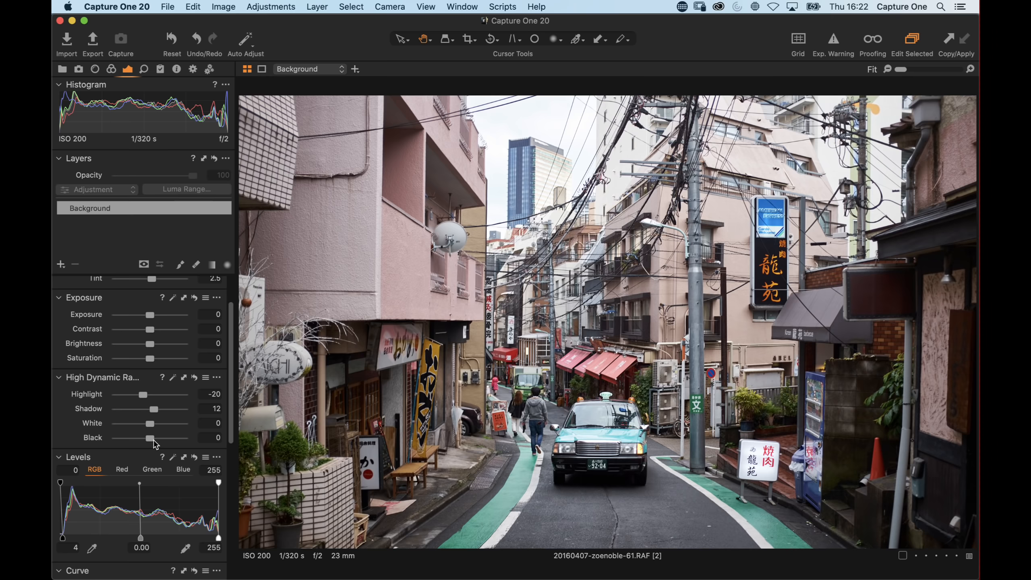
pyautogui.moveTo(154, 409); pyautogui.dragTo(155, 411)
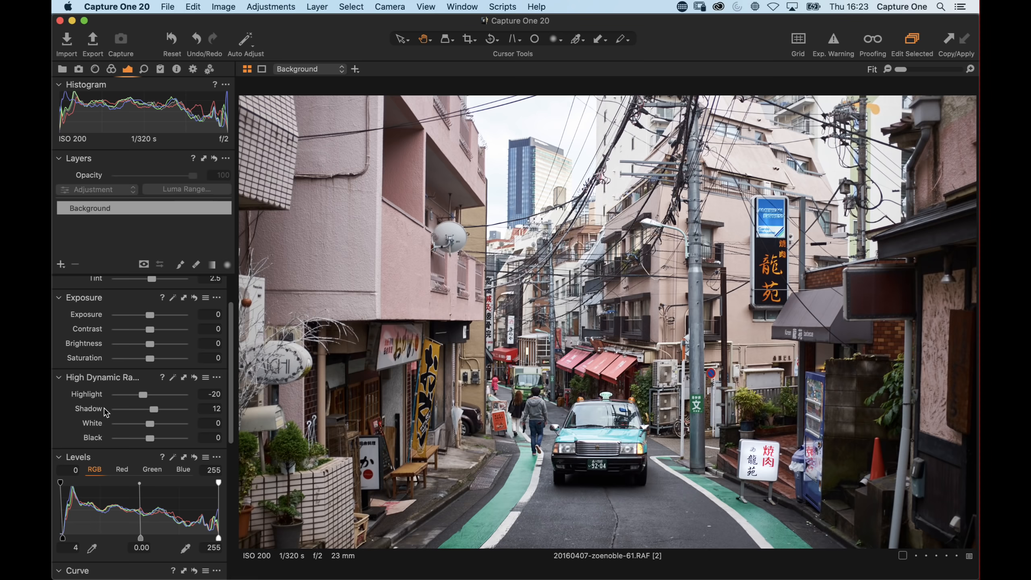
# Zoom in on the taxi and darken the High Dynamic Range Black slider to -36
pyautogui.click(612, 385)
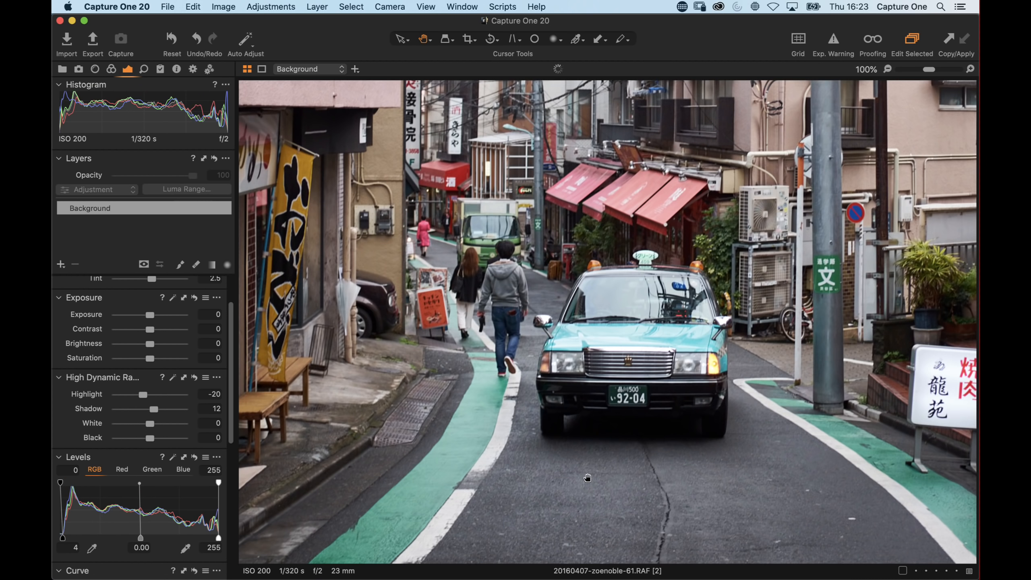
pyautogui.moveTo(612, 385); pyautogui.dragTo(567, 384)
pyautogui.press('super+plus')
pyautogui.press('super+plus')
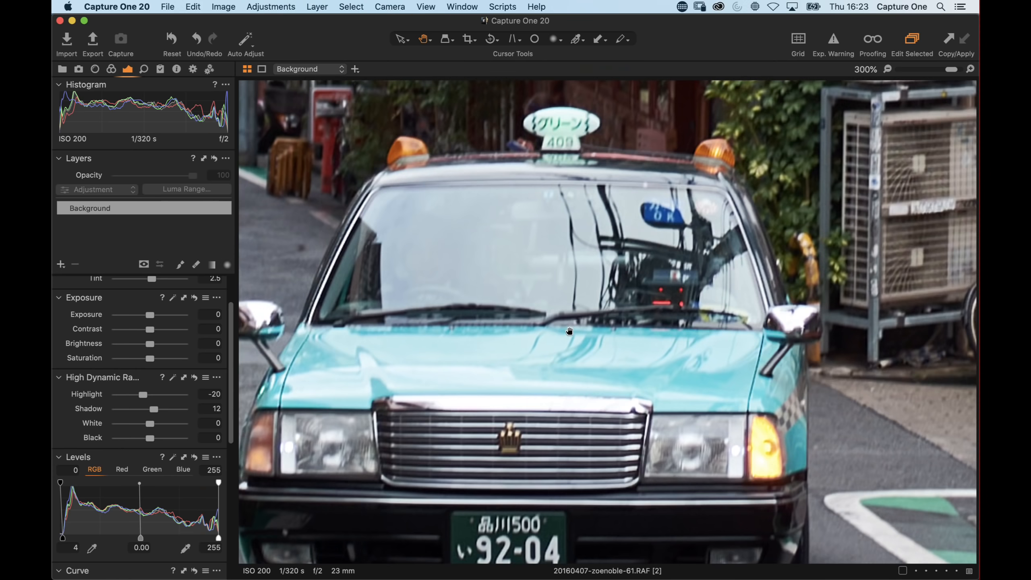
pyautogui.moveTo(569, 331); pyautogui.dragTo(684, 183)
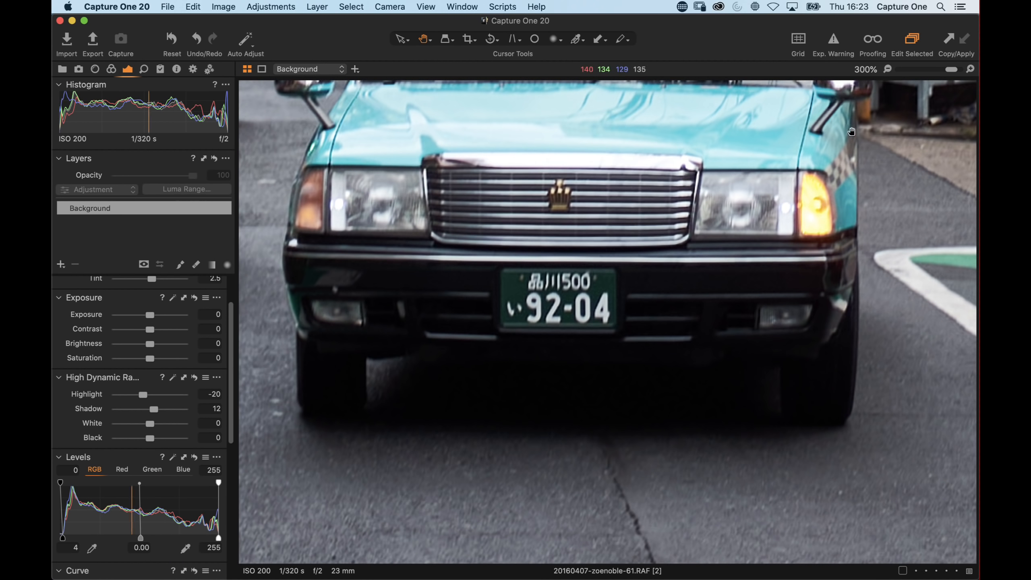
pyautogui.click(887, 69)
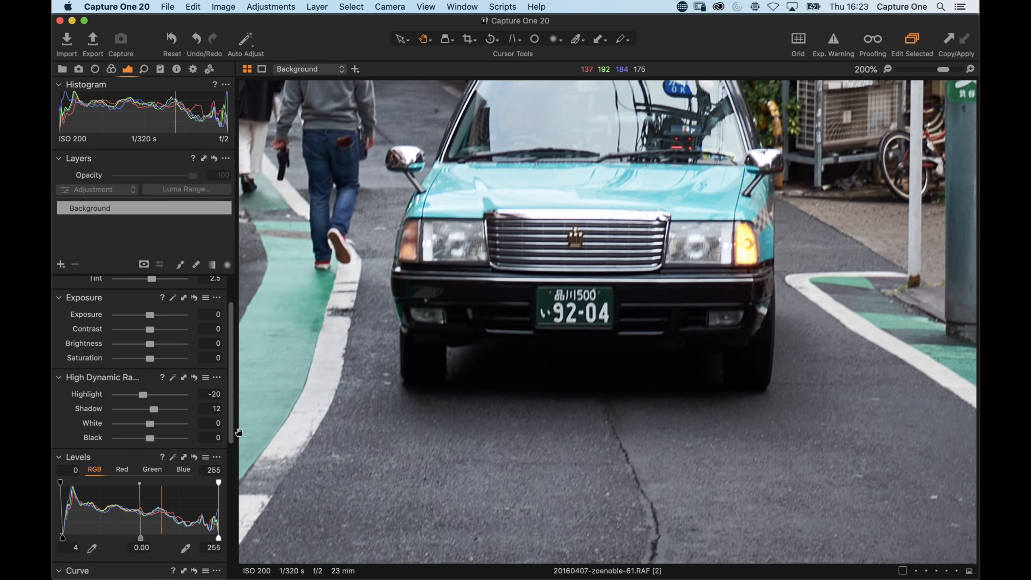
pyautogui.moveTo(150, 438); pyautogui.dragTo(137, 439)
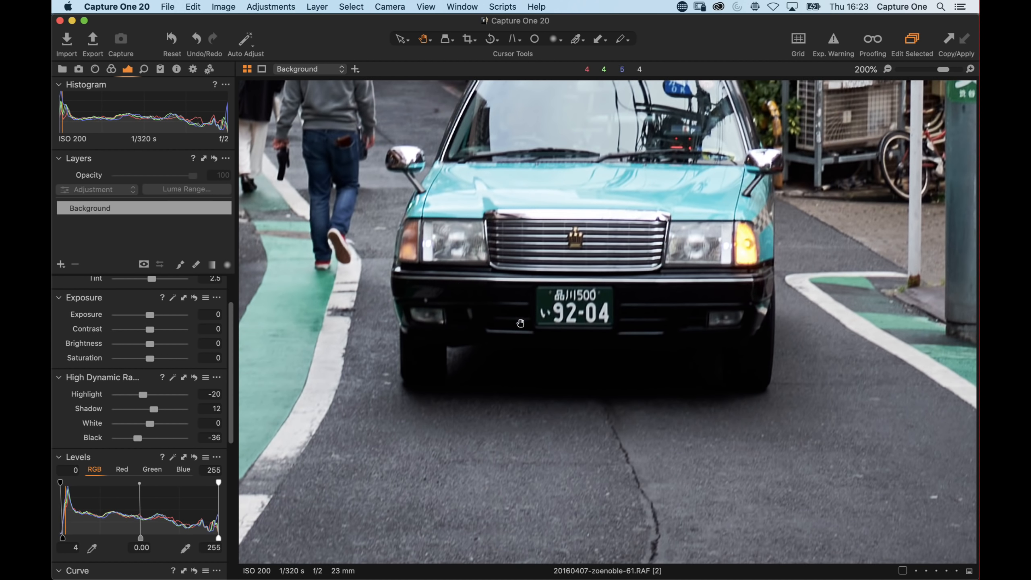
# With the exposure warning on, reset the High Dynamic Range Black slider and the Levels black point to 0
pyautogui.click(834, 39)
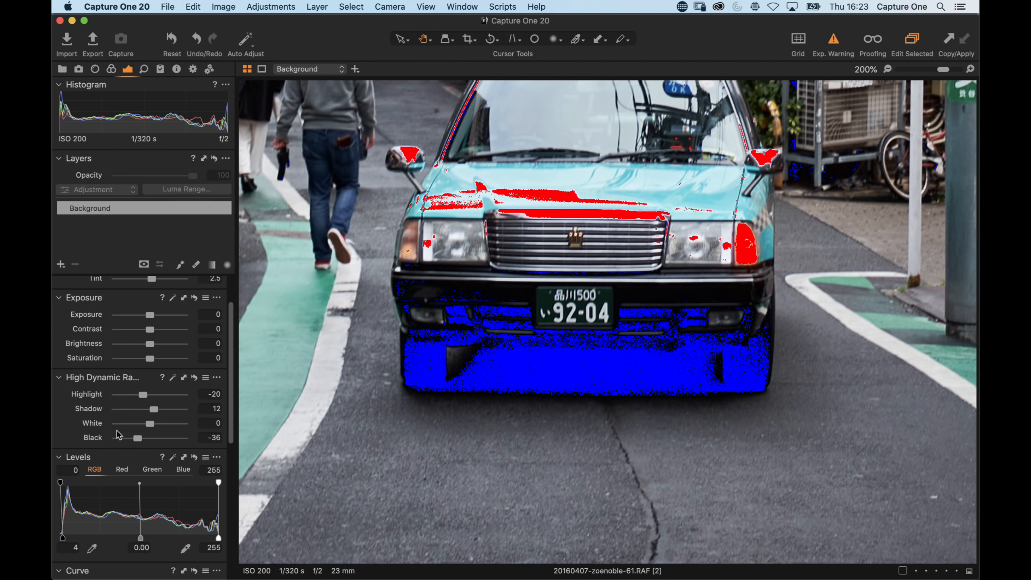
pyautogui.moveTo(143, 442); pyautogui.dragTo(153, 440)
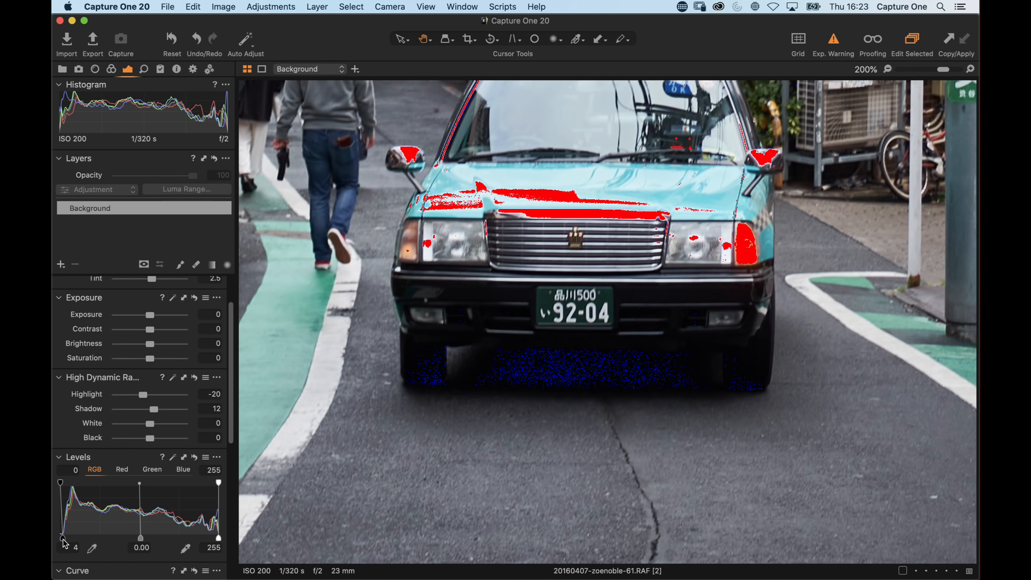
pyautogui.moveTo(64, 542); pyautogui.dragTo(53, 539)
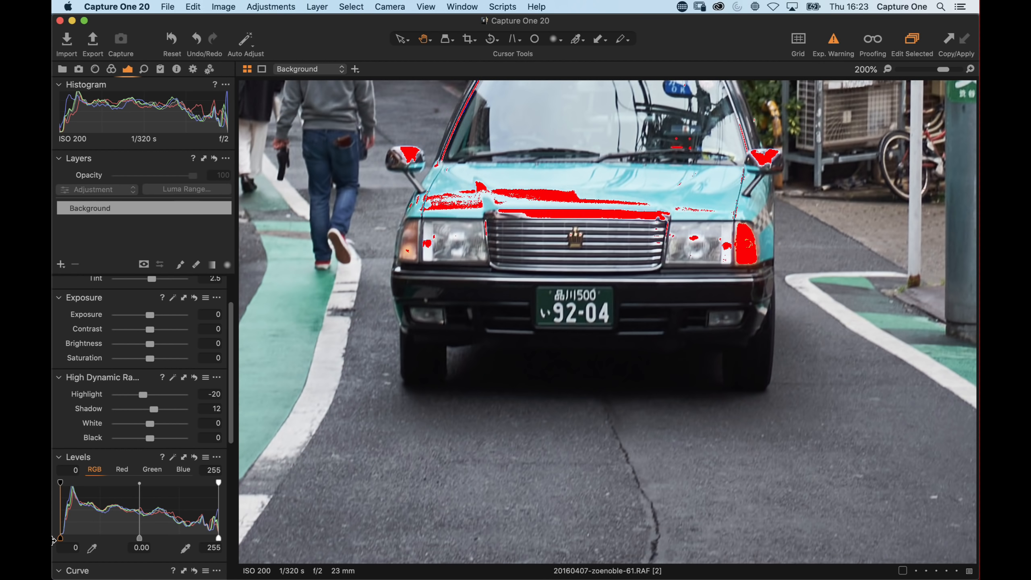
# Set the High Dynamic Range Black slider to -12, then try raising the Levels black point and return it to 0
pyautogui.moveTo(149, 442)
pyautogui.mouseDown()
pyautogui.moveTo(139, 443)
pyautogui.moveTo(150, 448)
pyautogui.mouseUp()
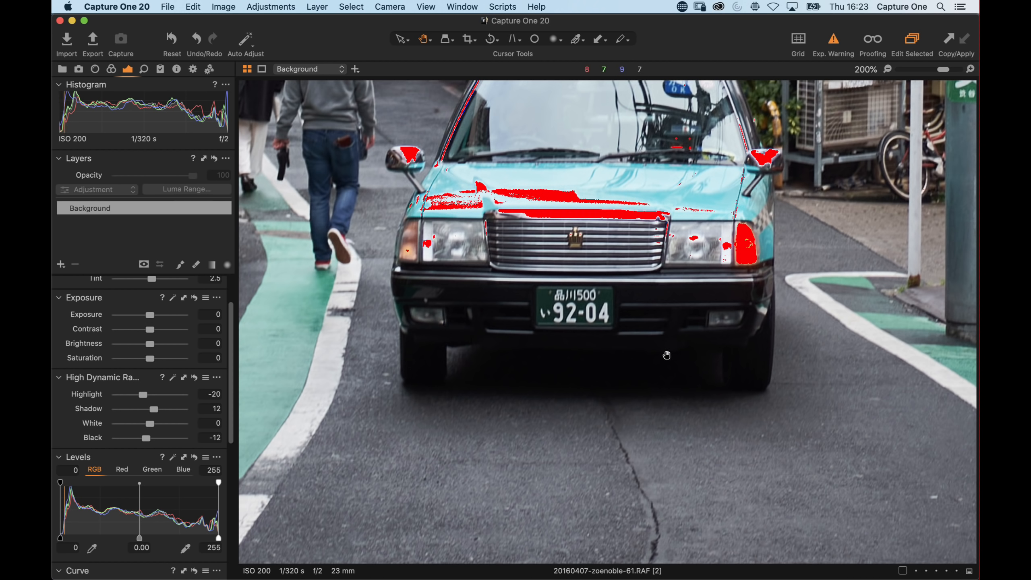
pyautogui.moveTo(60, 539); pyautogui.dragTo(67, 538)
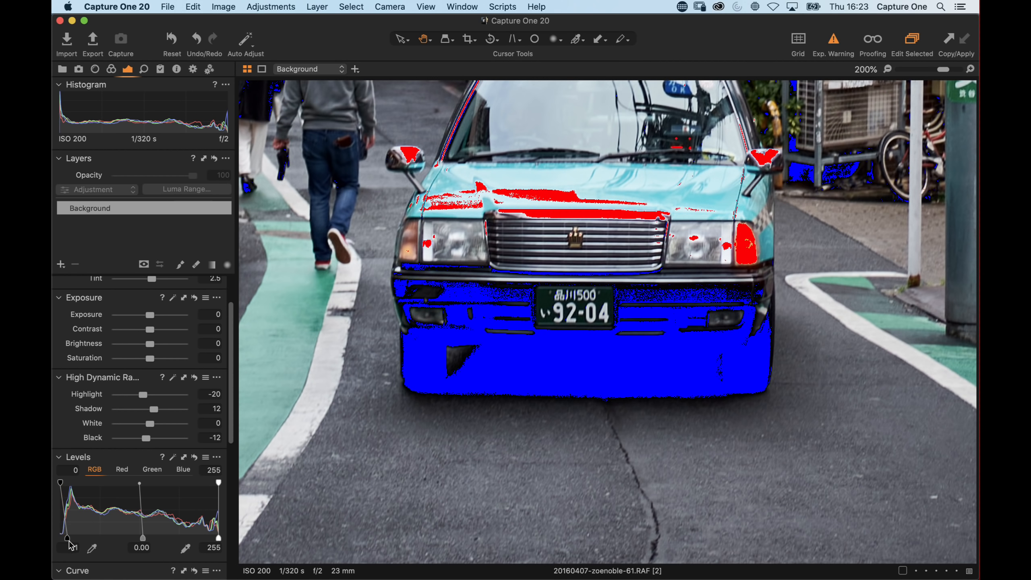
pyautogui.moveTo(68, 541); pyautogui.dragTo(52, 541)
# Fit the whole photo in the viewer and turn off the exposure warning
pyautogui.doubleClick(451, 363)
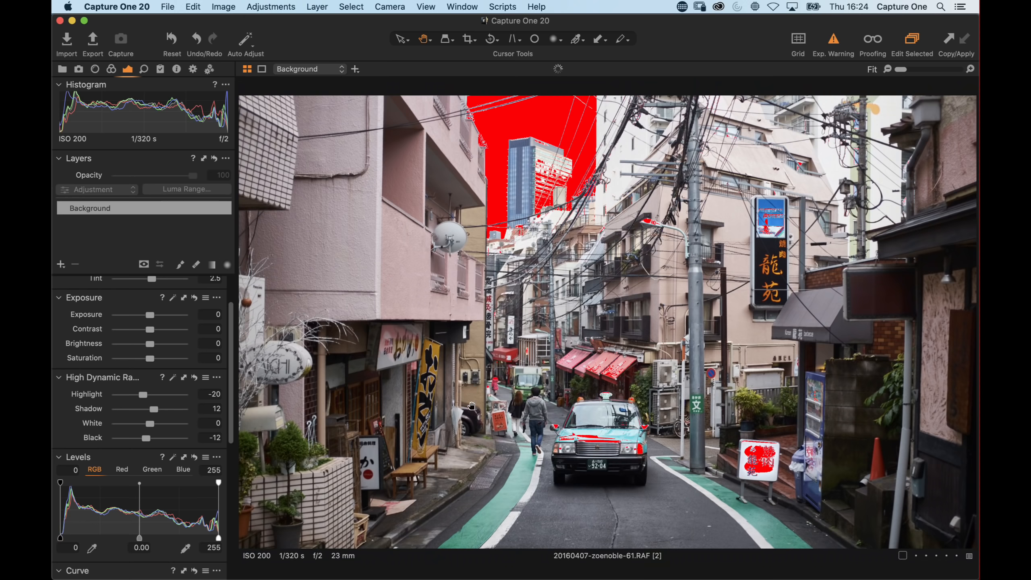
pyautogui.click(833, 39)
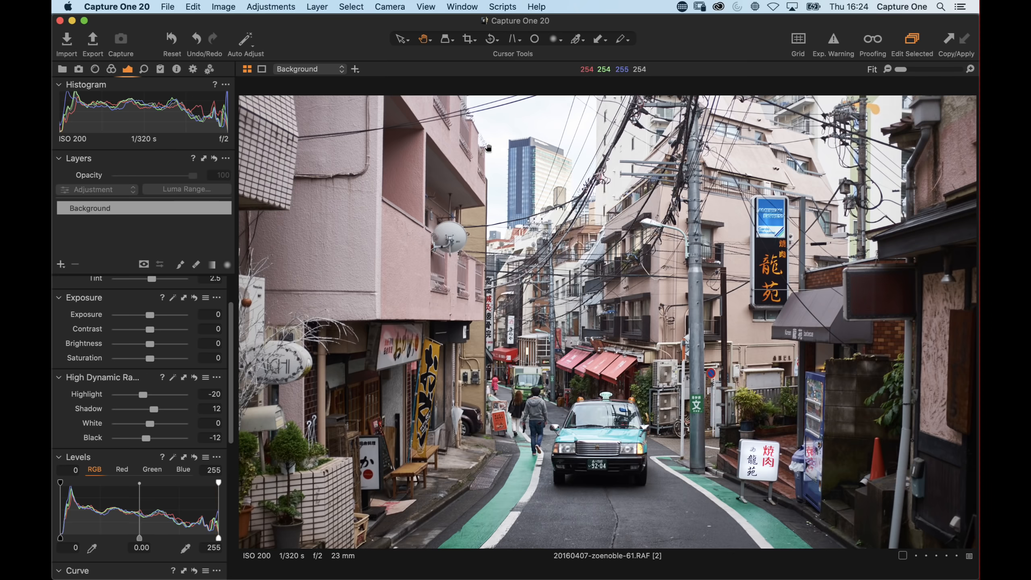
# Add a new empty adjustment layer above the Background layer
pyautogui.scroll(2, 233, 294)
pyautogui.scroll(2, 233, 293)
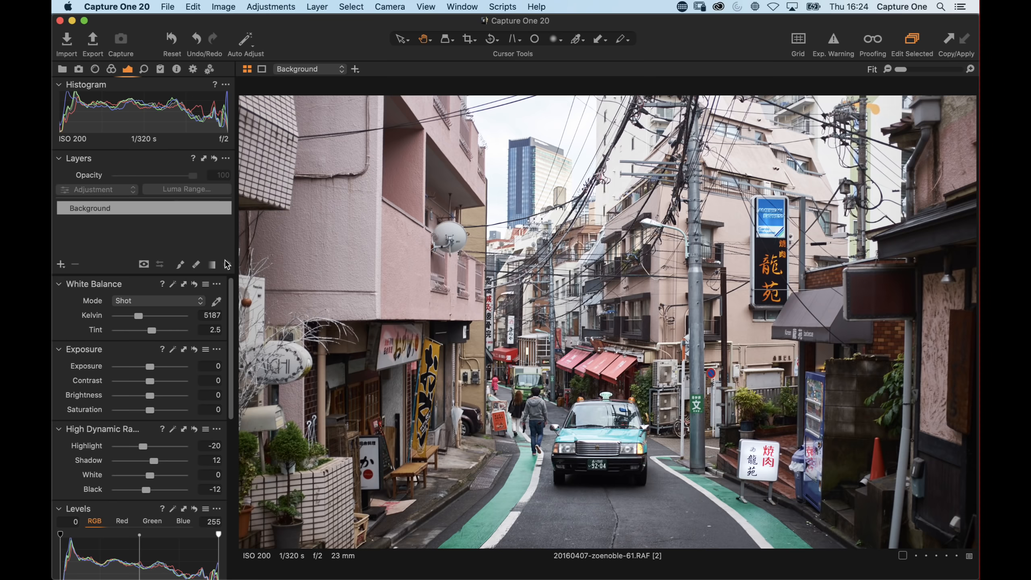
pyautogui.click(111, 69)
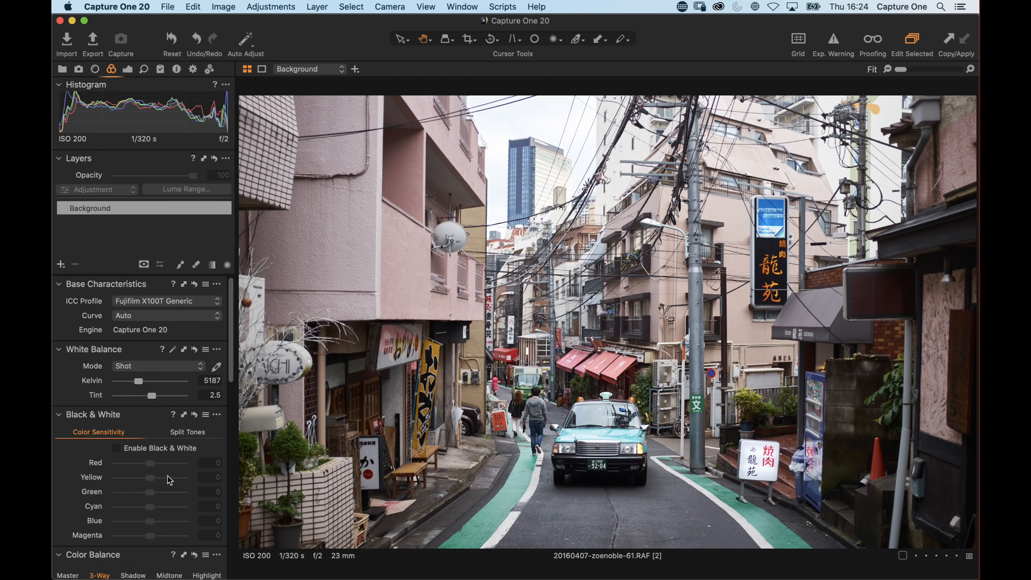
pyautogui.scroll(-5, 168, 476)
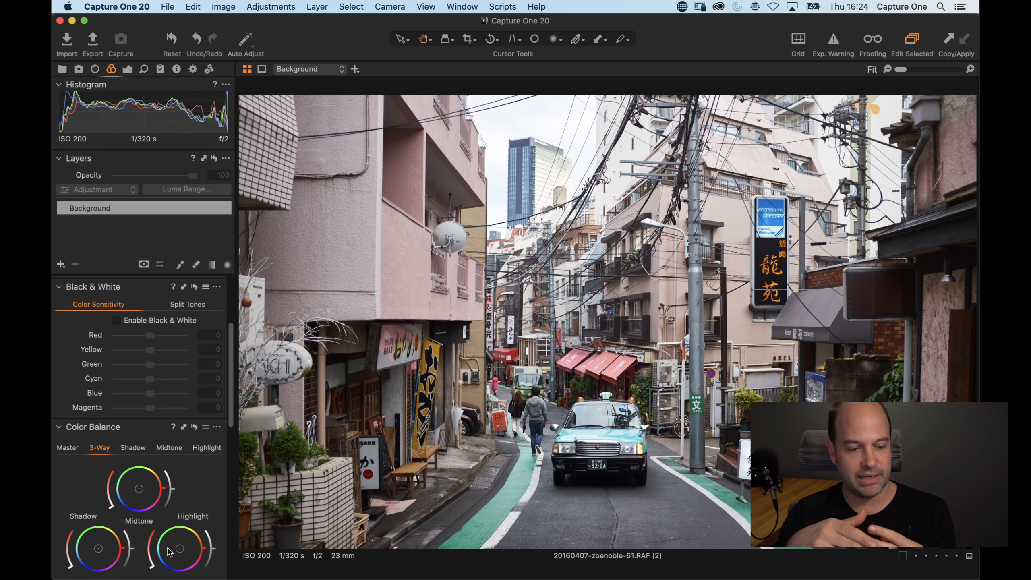
pyautogui.click(108, 208)
pyautogui.click(60, 268)
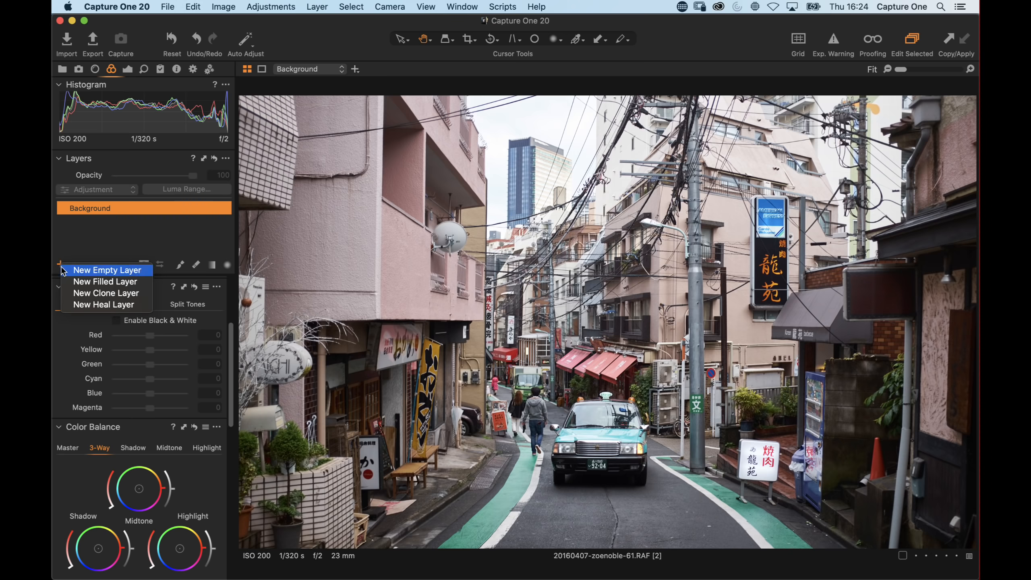
pyautogui.click(73, 281)
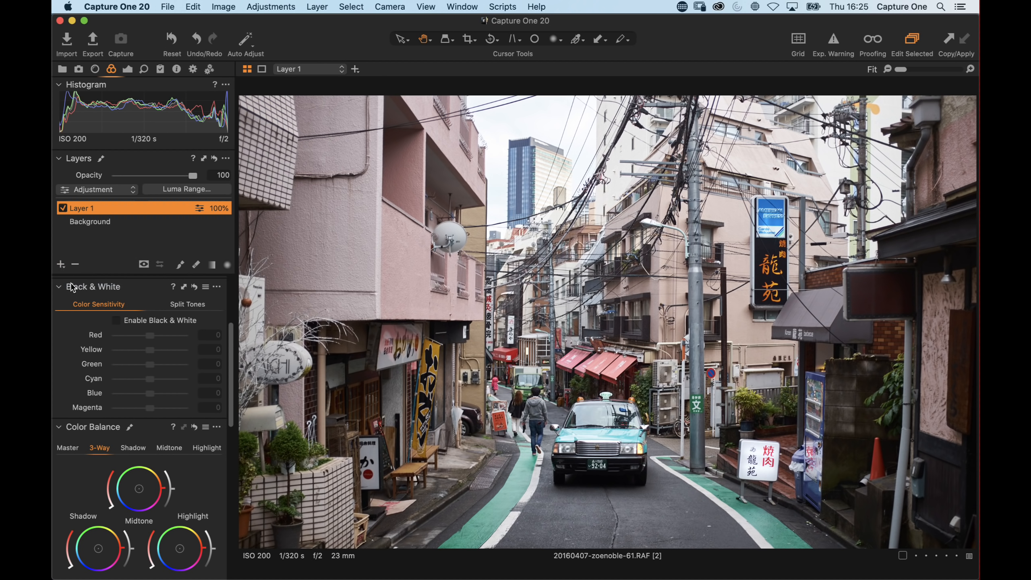
# Rename the new layer CG and toggle its mask display on and off
pyautogui.doubleClick(85, 209)
pyautogui.write('CG')
pyautogui.press('Return')
pyautogui.press('m')
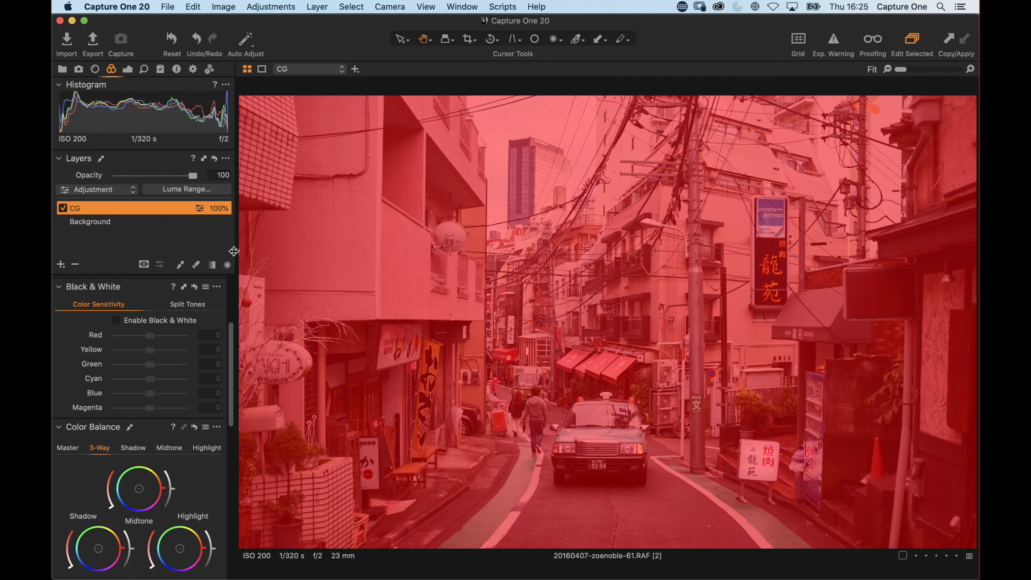
pyautogui.press('m')
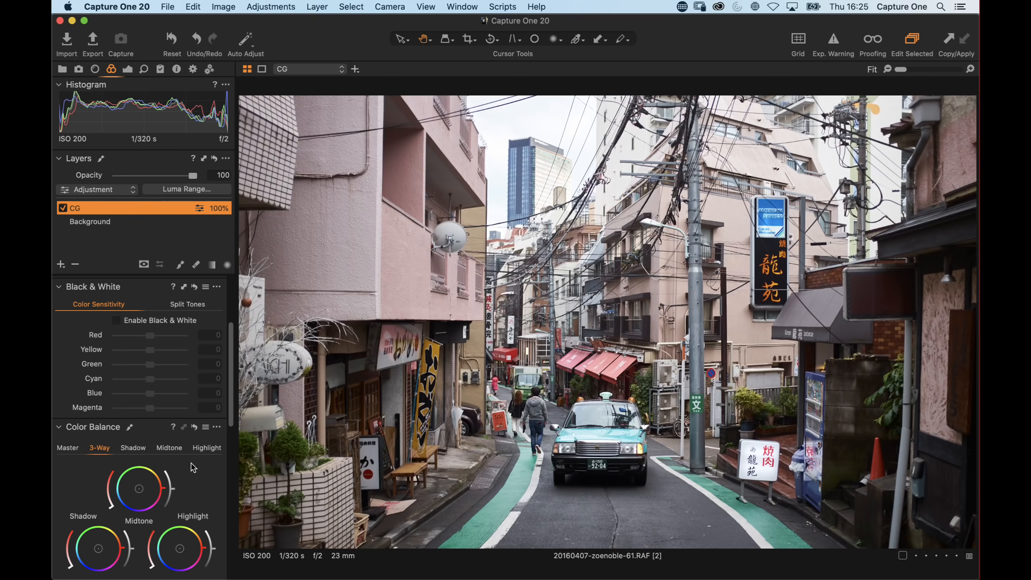
# On the CG layer, shift the 3-Way Color Balance shadows toward blue and the midtones toward orange
pyautogui.moveTo(148, 430); pyautogui.dragTo(158, 287)
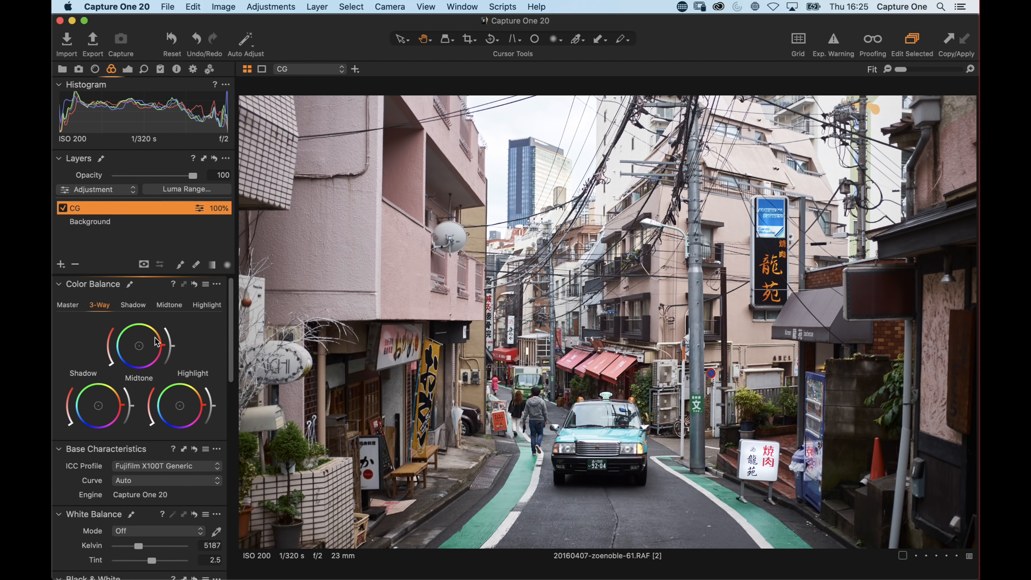
pyautogui.moveTo(88, 405); pyautogui.dragTo(85, 407)
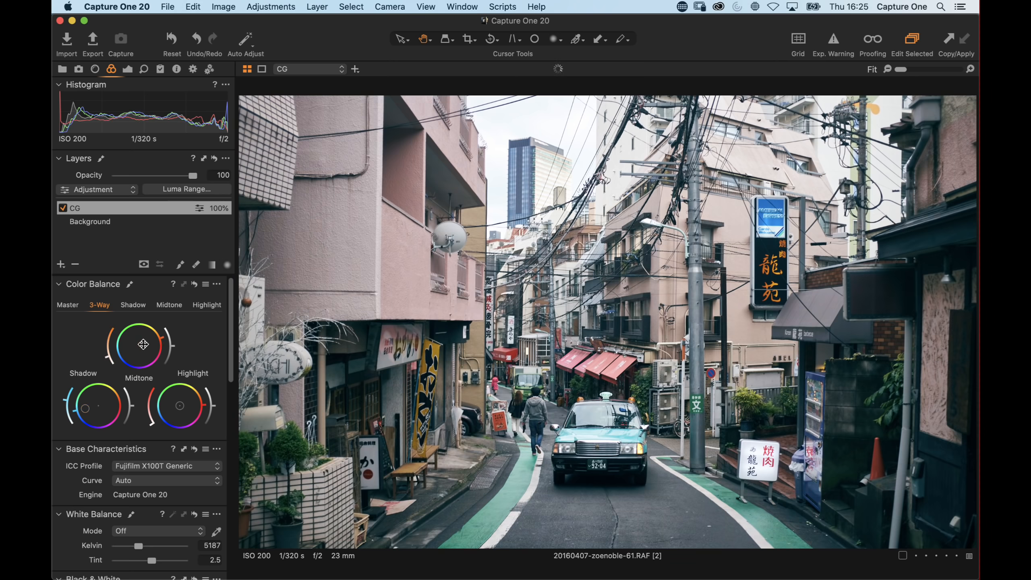
pyautogui.moveTo(144, 343); pyautogui.dragTo(147, 343)
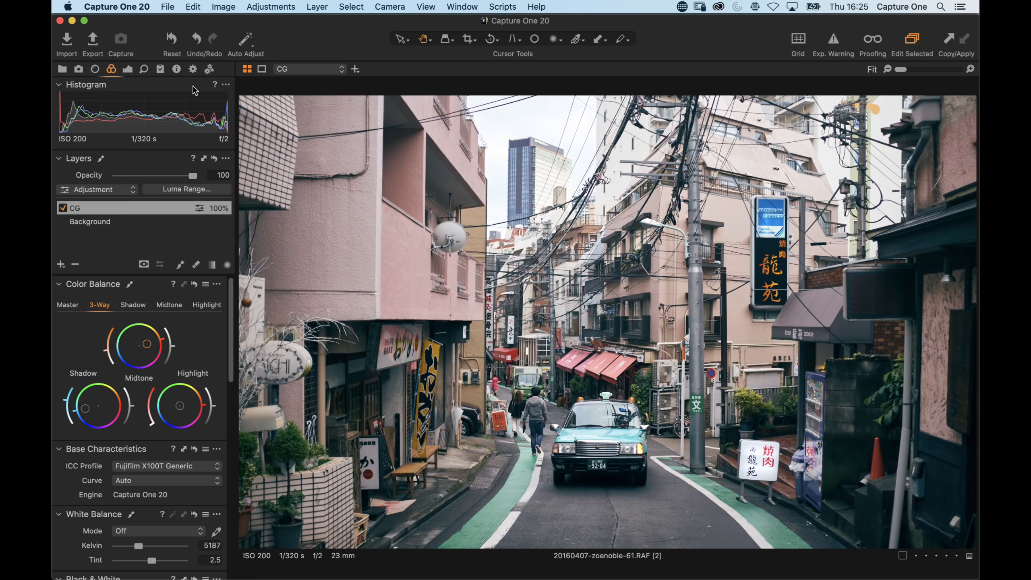
# Lower the CG layer's Saturation to -32 and toggle the layer off and on to compare
pyautogui.click(128, 69)
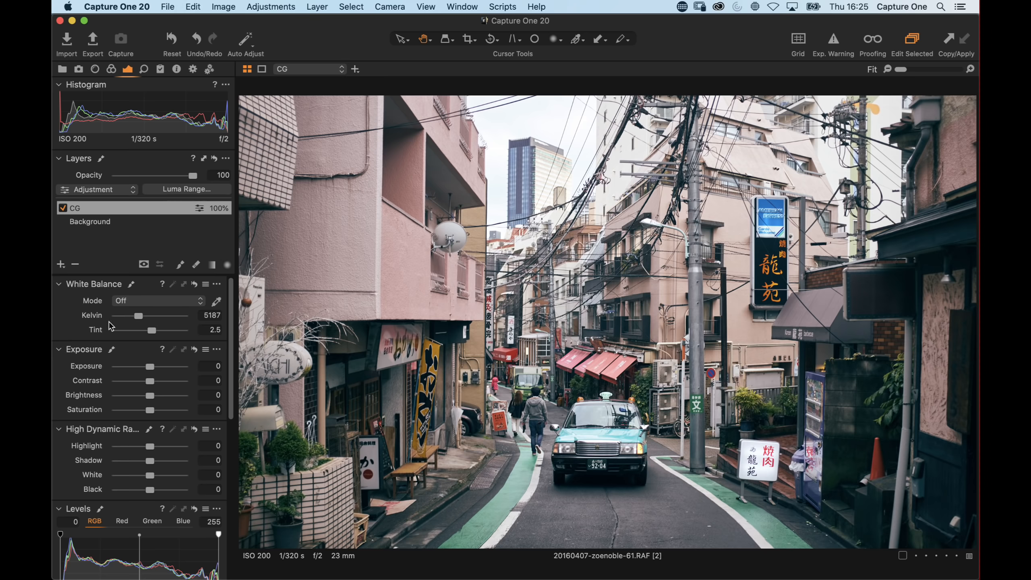
pyautogui.moveTo(150, 409); pyautogui.dragTo(139, 413)
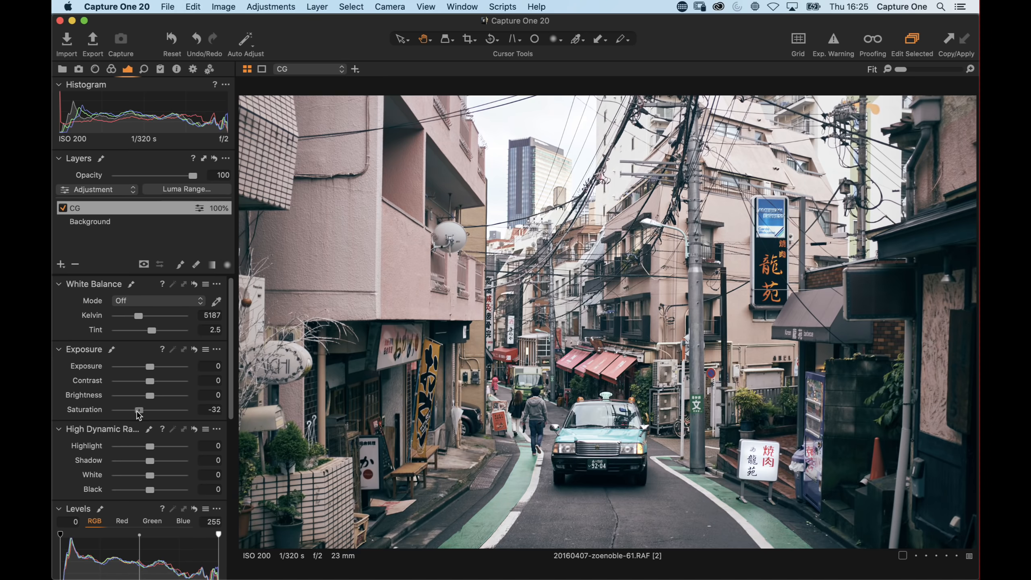
pyautogui.click(62, 209)
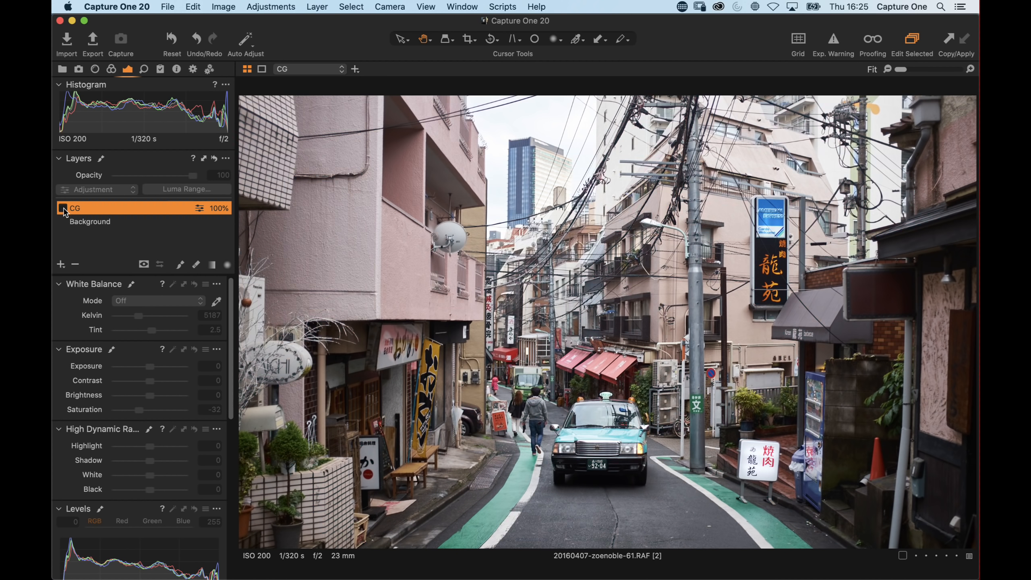
pyautogui.click(63, 207)
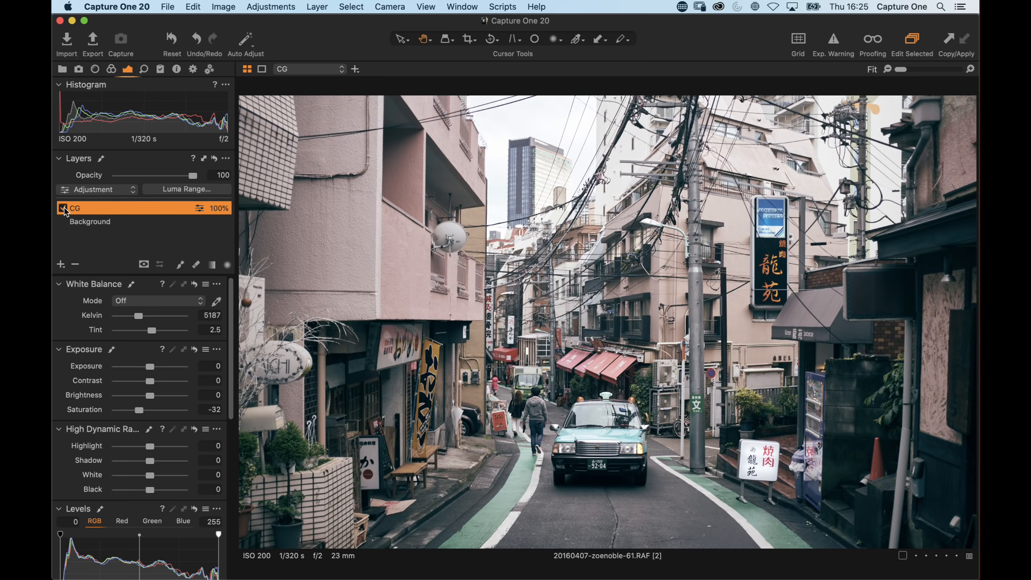
# Set the CG layer's Saturation to -35 and its opacity to 76, then toggle the layer to compare
pyautogui.moveTo(193, 175)
pyautogui.mouseDown()
pyautogui.moveTo(105, 180)
pyautogui.moveTo(202, 179)
pyautogui.mouseUp()
pyautogui.moveTo(139, 410); pyautogui.dragTo(126, 413)
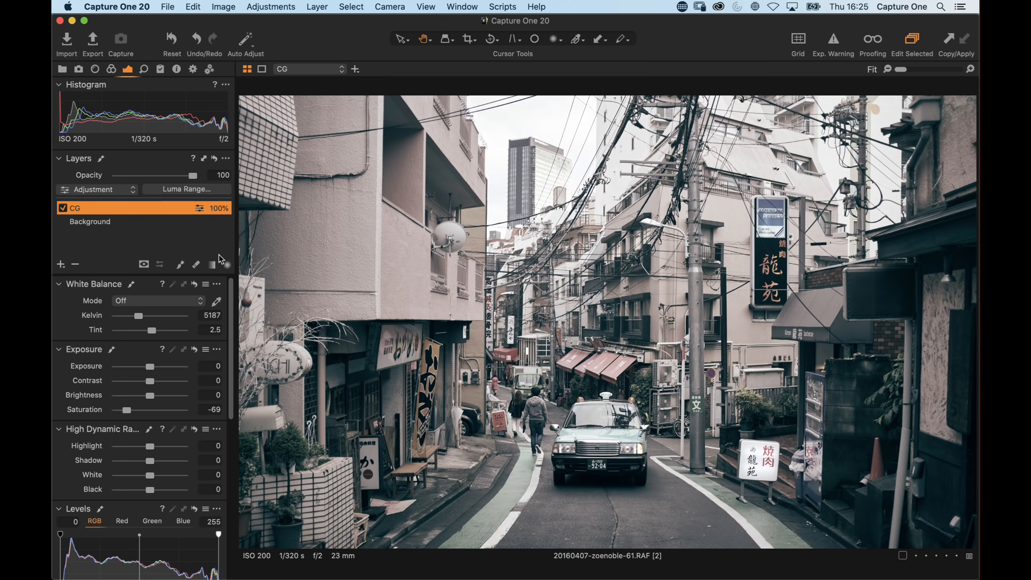
pyautogui.moveTo(192, 177); pyautogui.dragTo(150, 181)
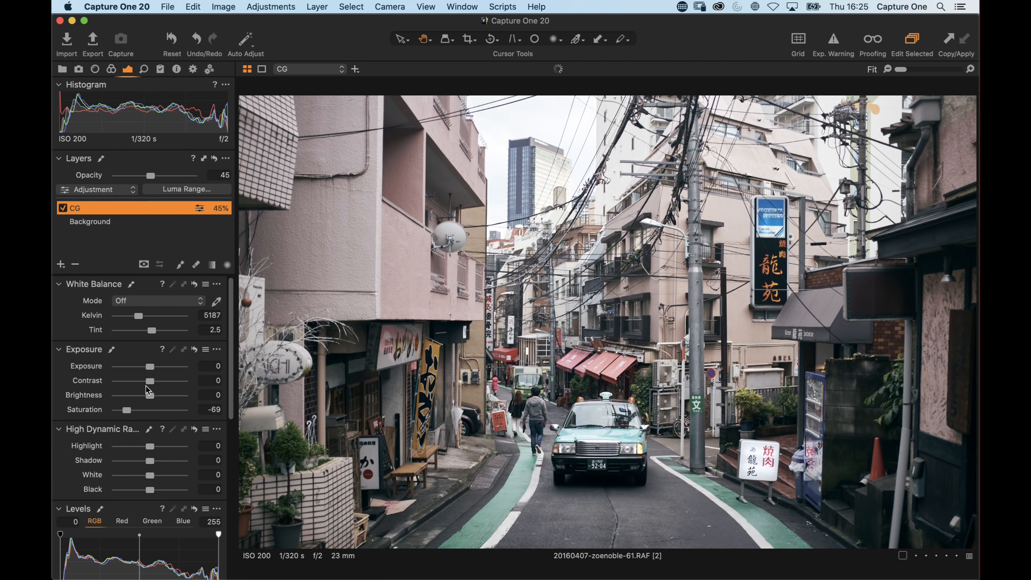
pyautogui.moveTo(129, 410); pyautogui.dragTo(137, 410)
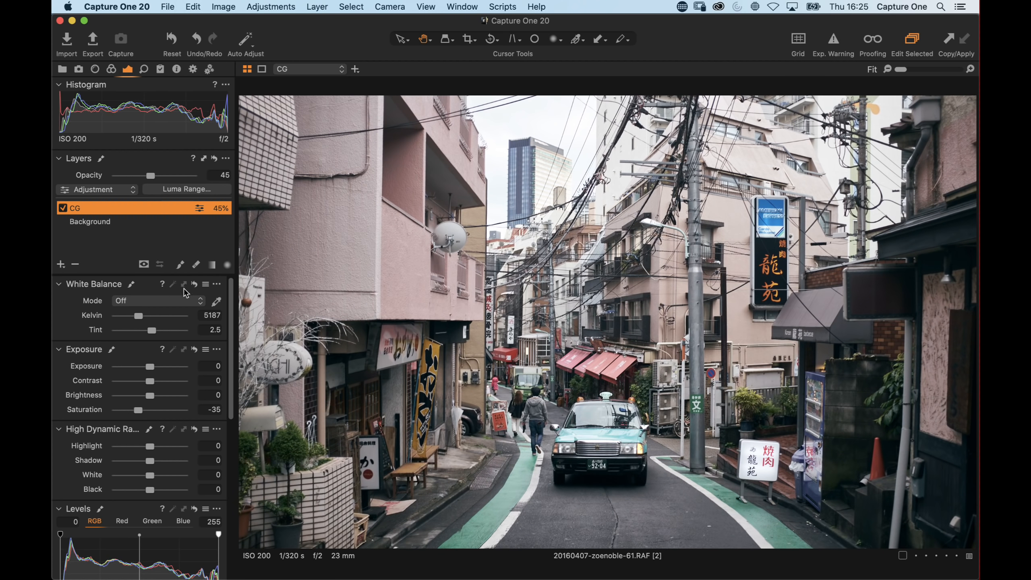
pyautogui.moveTo(153, 179); pyautogui.dragTo(176, 180)
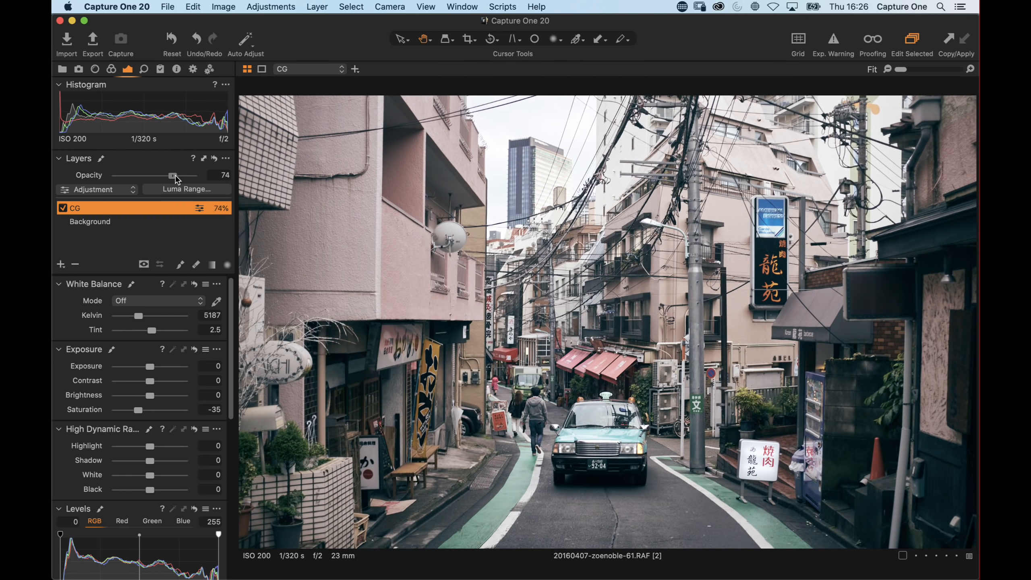
pyautogui.click(63, 209)
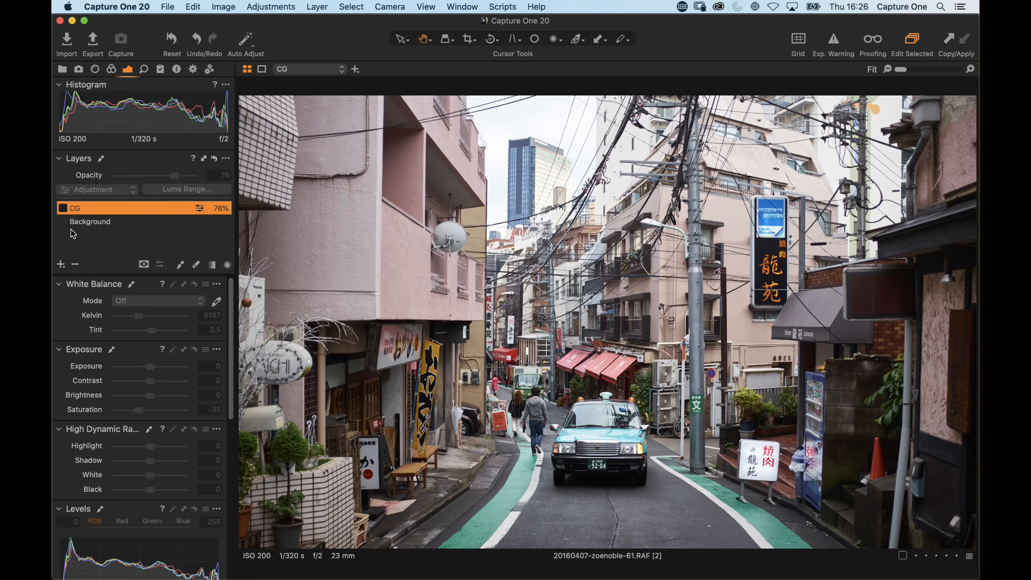
pyautogui.click(62, 208)
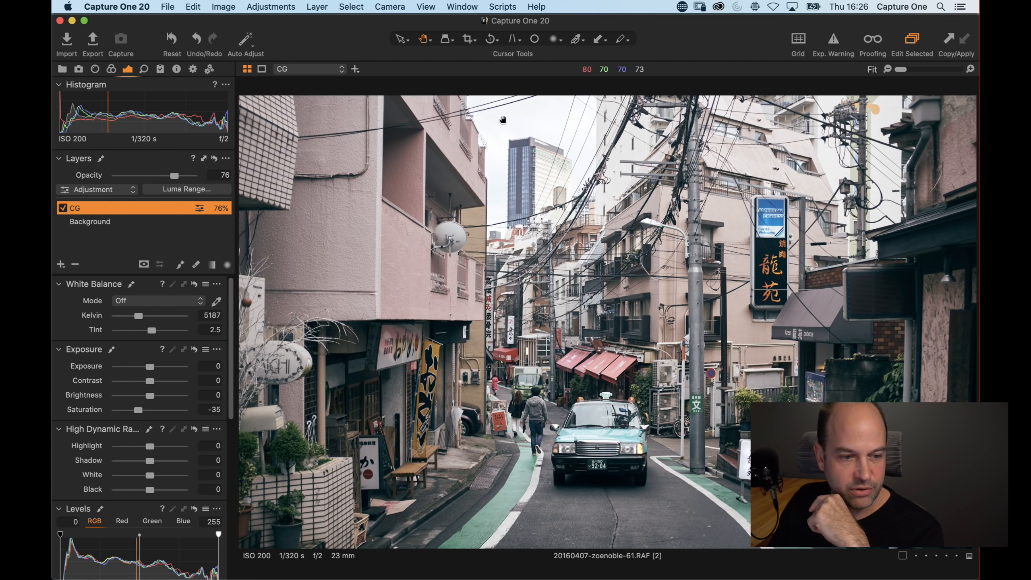
# Straighten the photo with the Straighten tool by drawing a reference line across the buildings
pyautogui.click(492, 42)
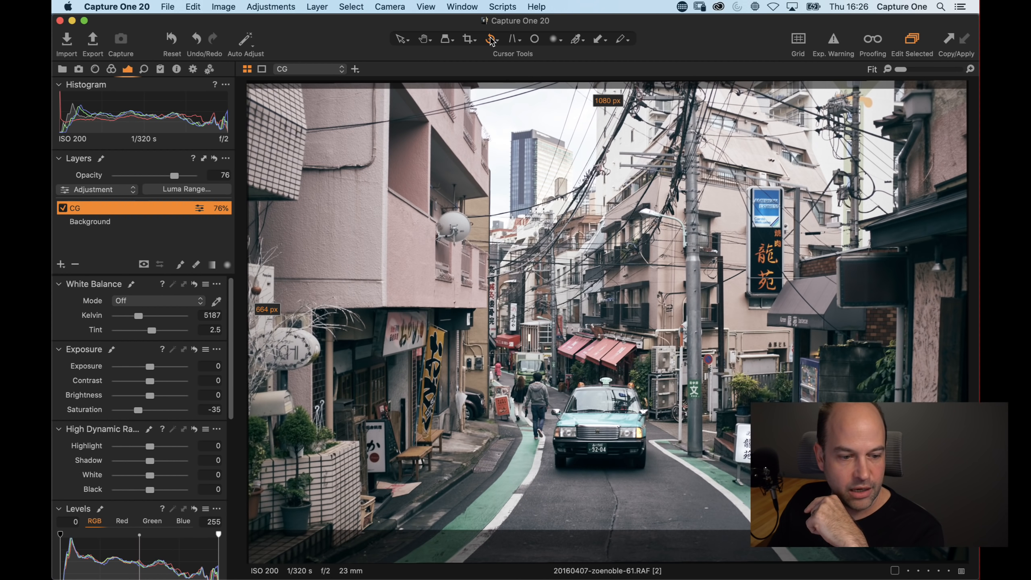
pyautogui.moveTo(487, 158); pyautogui.dragTo(491, 458)
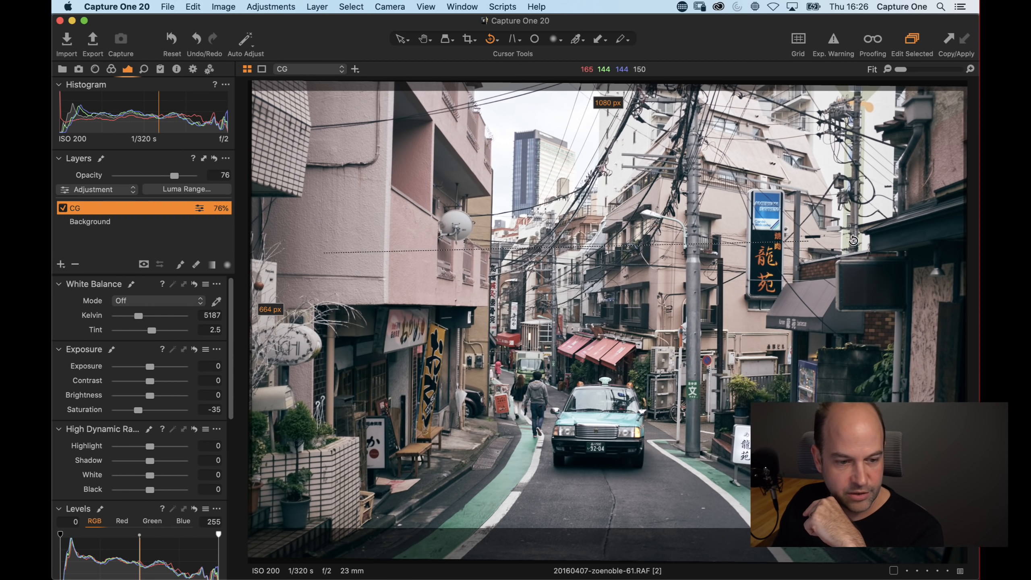
pyautogui.moveTo(885, 291); pyautogui.dragTo(885, 297)
pyautogui.moveTo(411, 282); pyautogui.dragTo(855, 291)
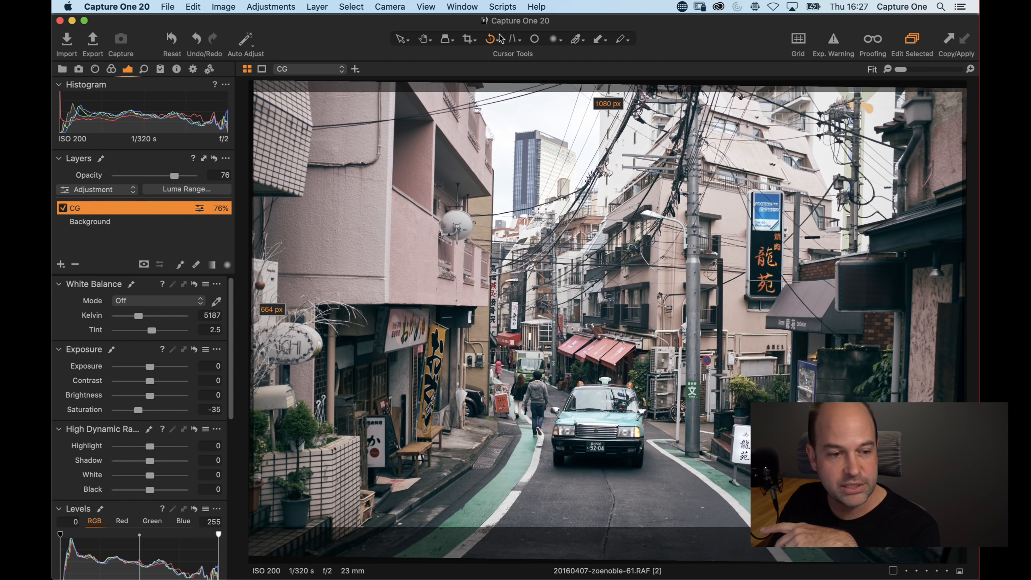
pyautogui.click(426, 39)
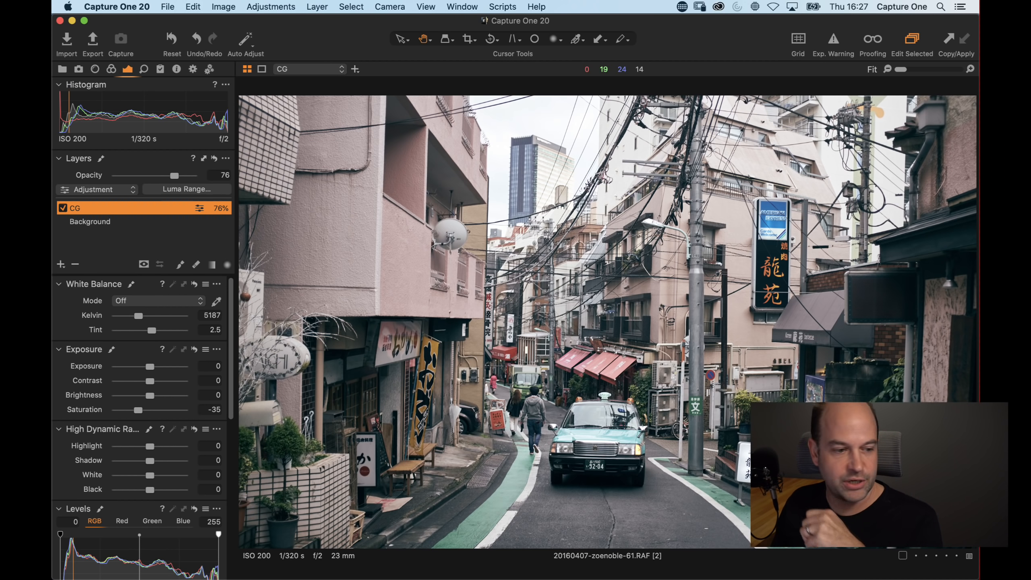
# Set the CG layer's opacity to 100 and reset its Saturation to 0
pyautogui.moveTo(175, 176); pyautogui.dragTo(198, 176)
pyautogui.doubleClick(139, 410)
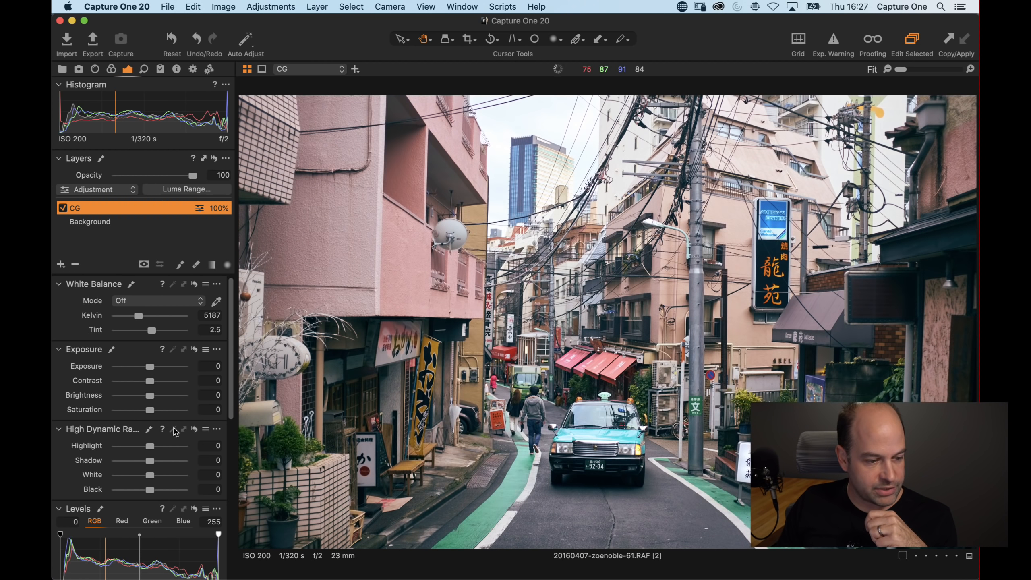
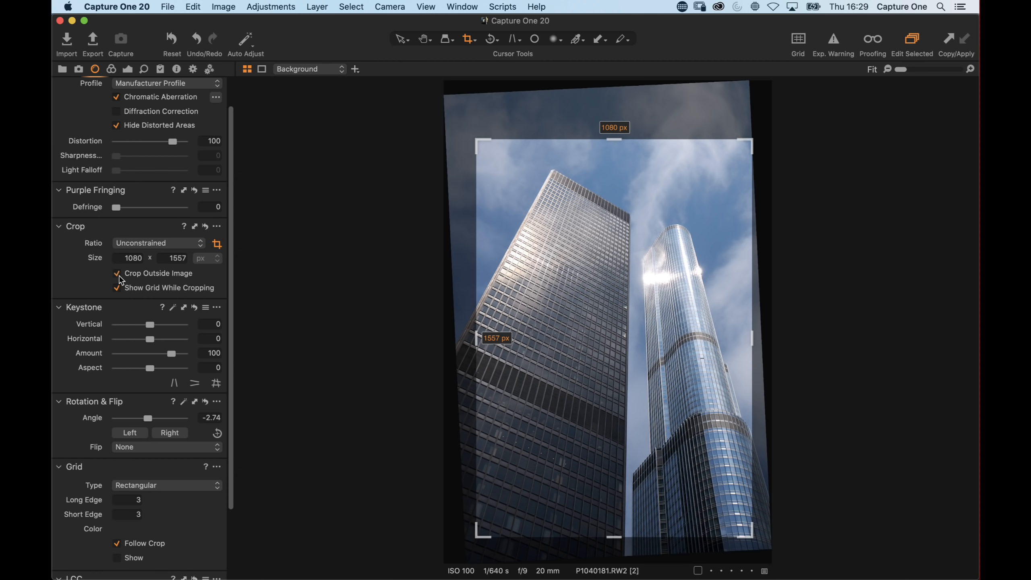
# Adjust the crop frame's edges to about 1080 x 1569 px and exit the crop tool
pyautogui.moveTo(752, 337); pyautogui.dragTo(739, 336)
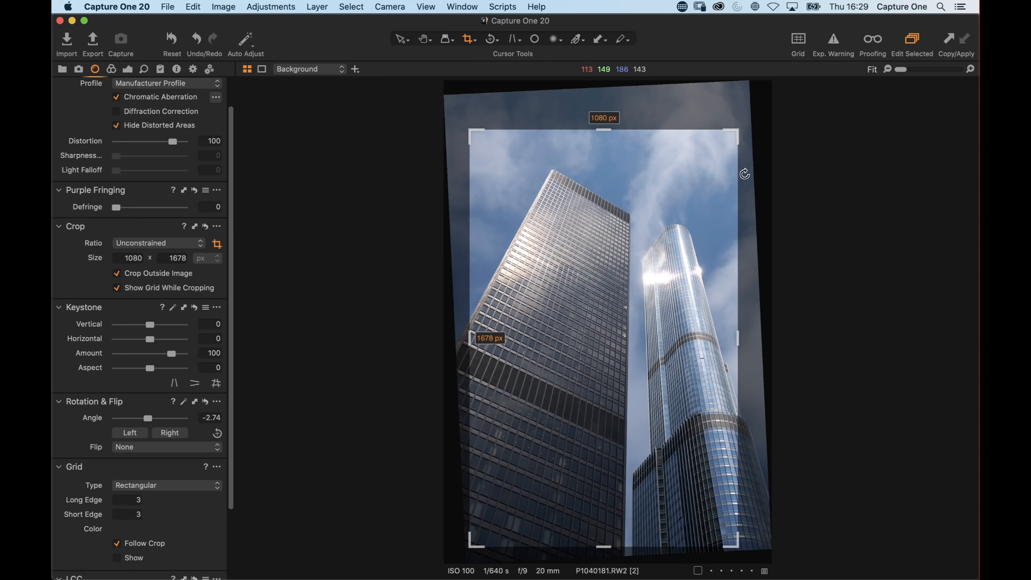
pyautogui.moveTo(739, 338)
pyautogui.mouseDown()
pyautogui.moveTo(773, 343)
pyautogui.moveTo(742, 349)
pyautogui.mouseUp()
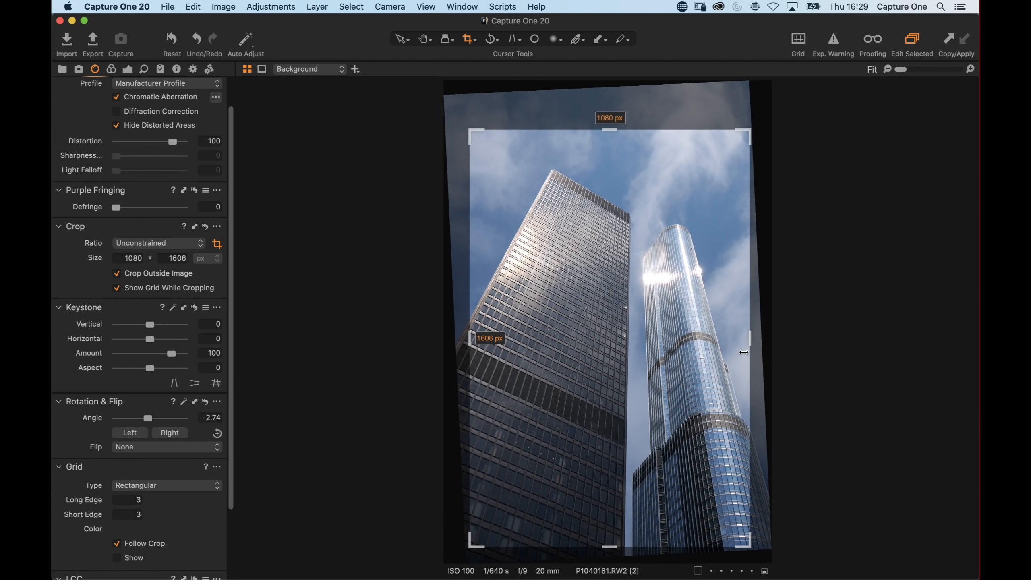
pyautogui.moveTo(483, 356); pyautogui.dragTo(480, 357)
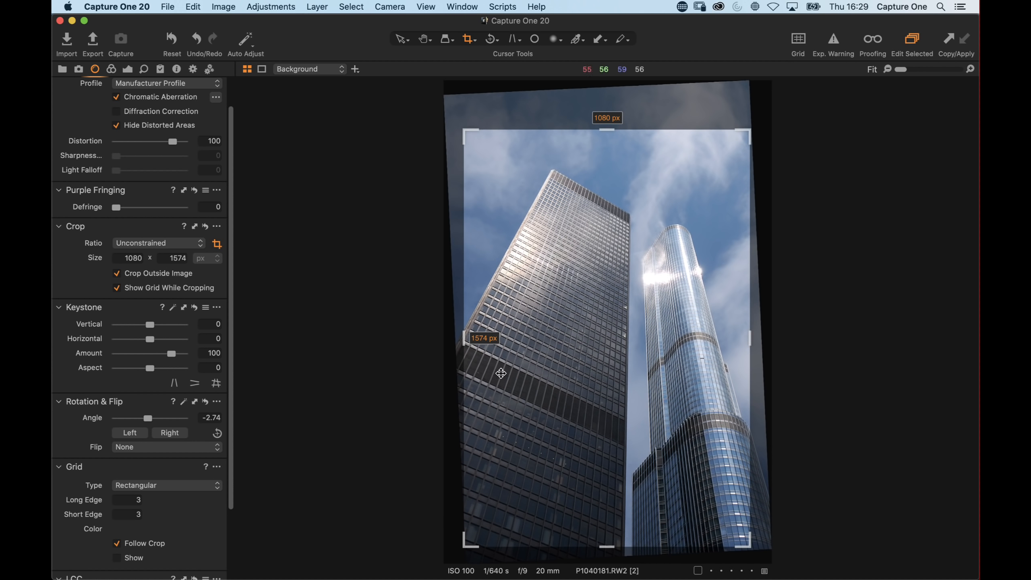
pyautogui.moveTo(607, 546); pyautogui.dragTo(584, 532)
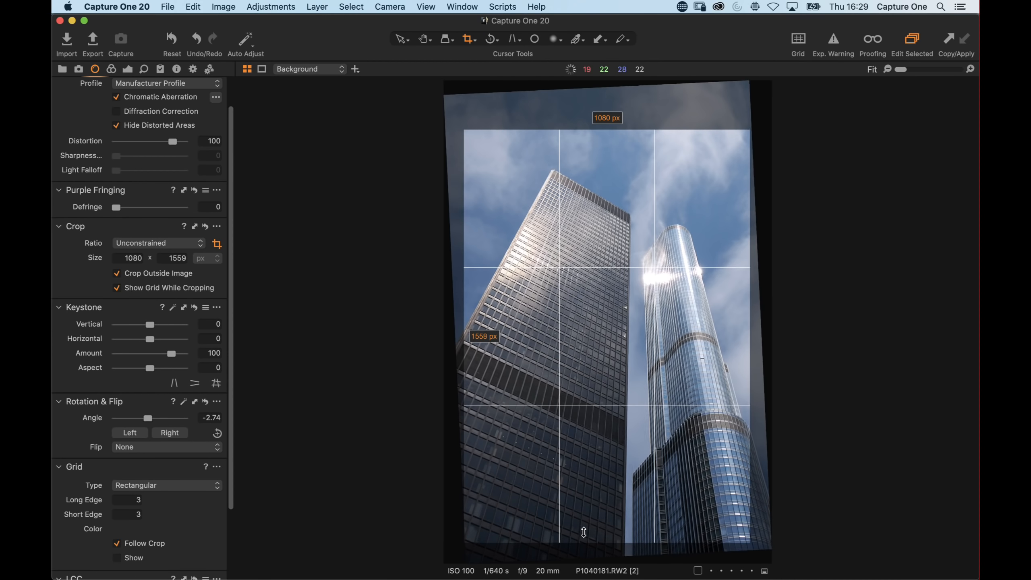
pyautogui.moveTo(467, 334); pyautogui.dragTo(467, 335)
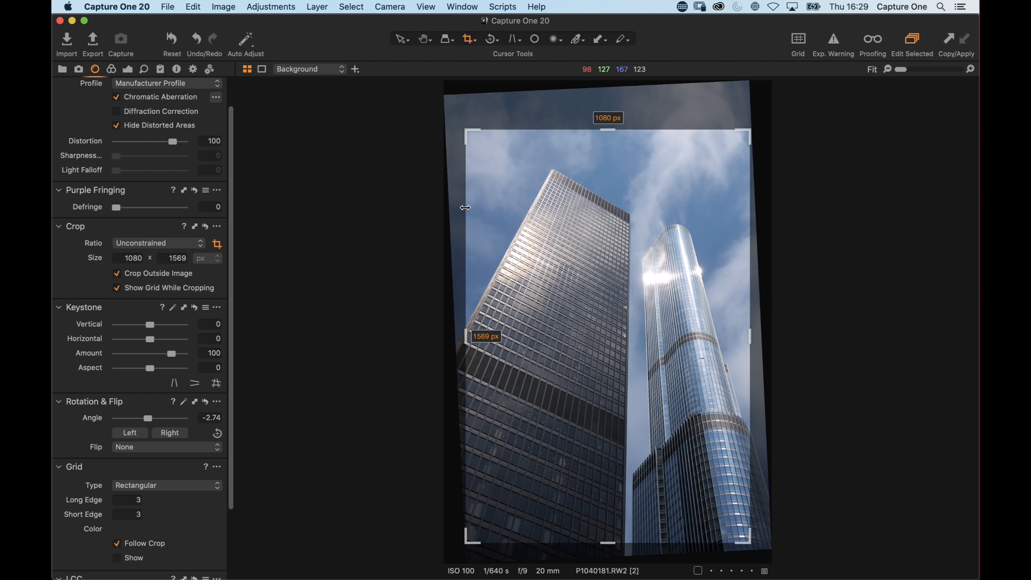
pyautogui.click(425, 38)
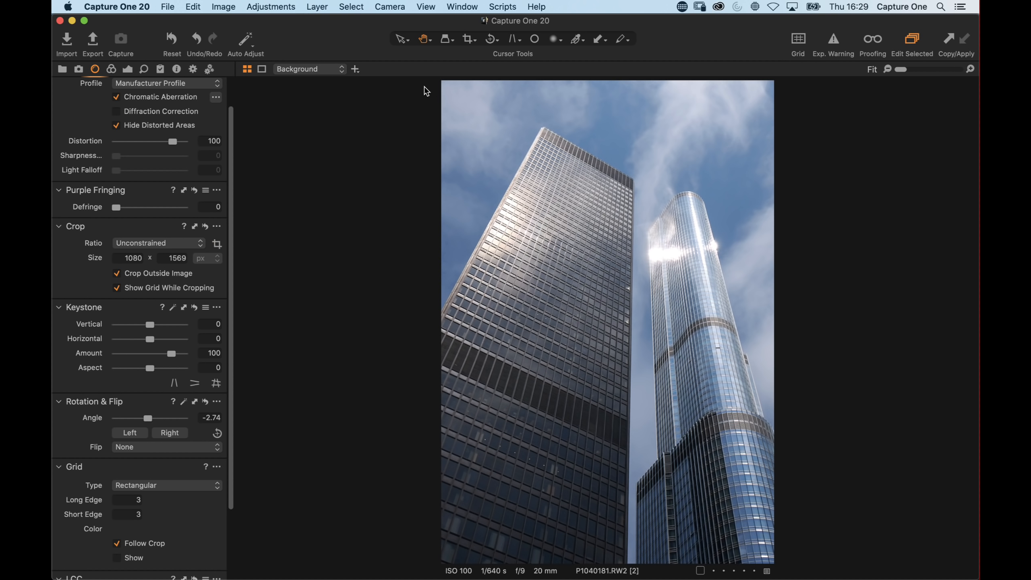
# Check highlight clipping with the exposure warning while trying and resetting the Highlight slider
pyautogui.click(127, 69)
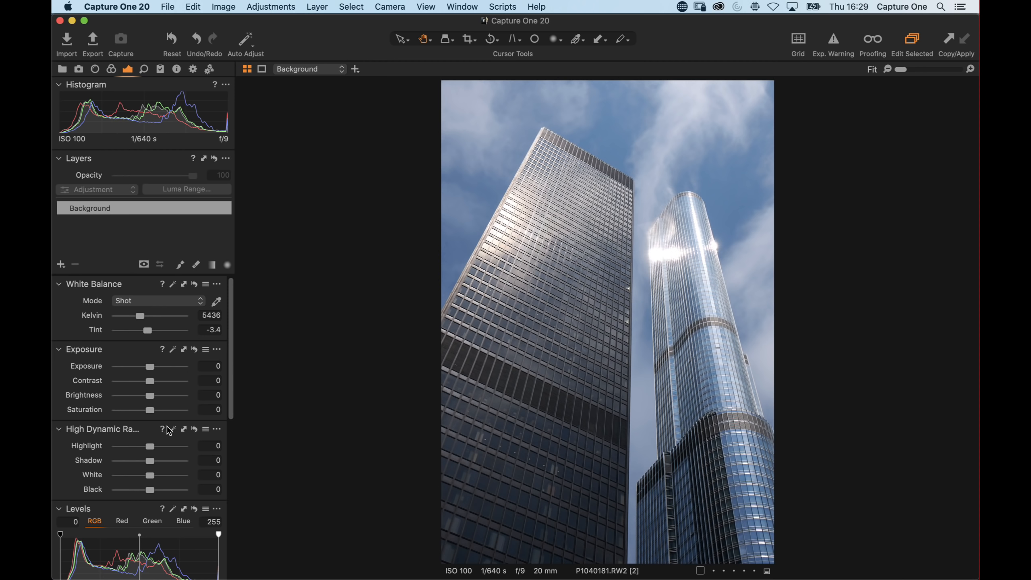
pyautogui.scroll(-6, 188, 380)
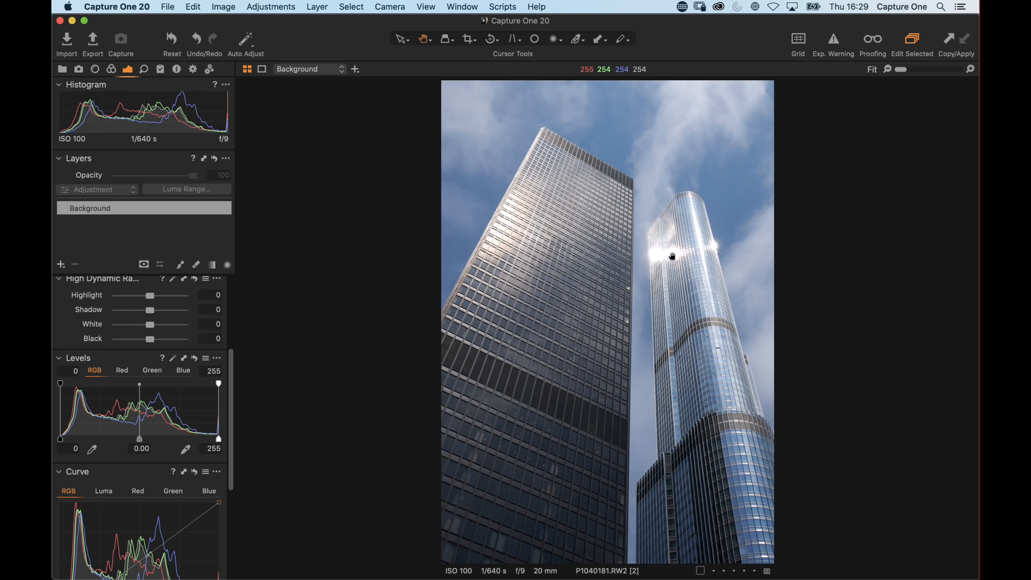
pyautogui.click(833, 40)
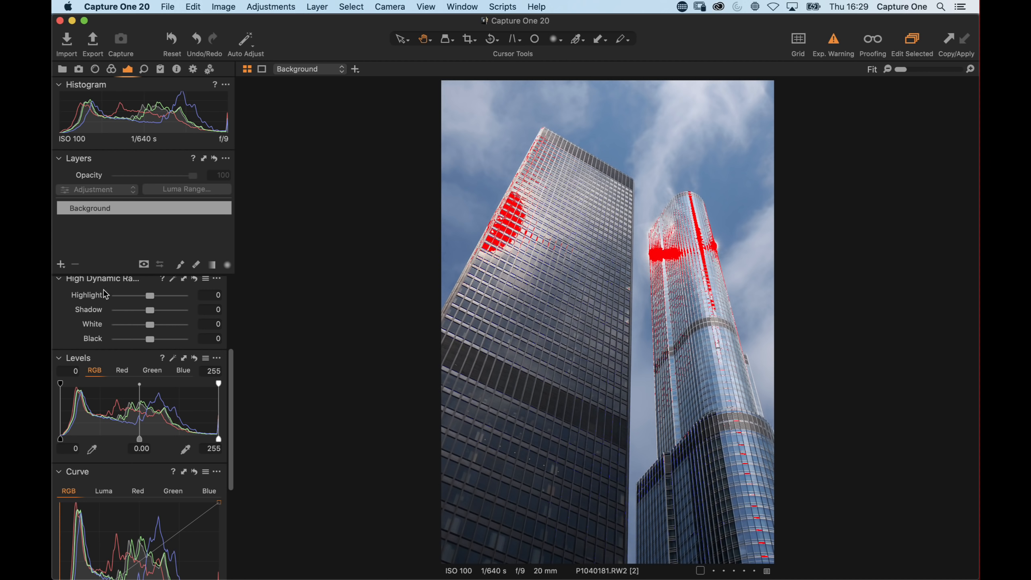
pyautogui.moveTo(152, 297); pyautogui.dragTo(177, 298)
pyautogui.doubleClick(176, 298)
pyautogui.click(833, 39)
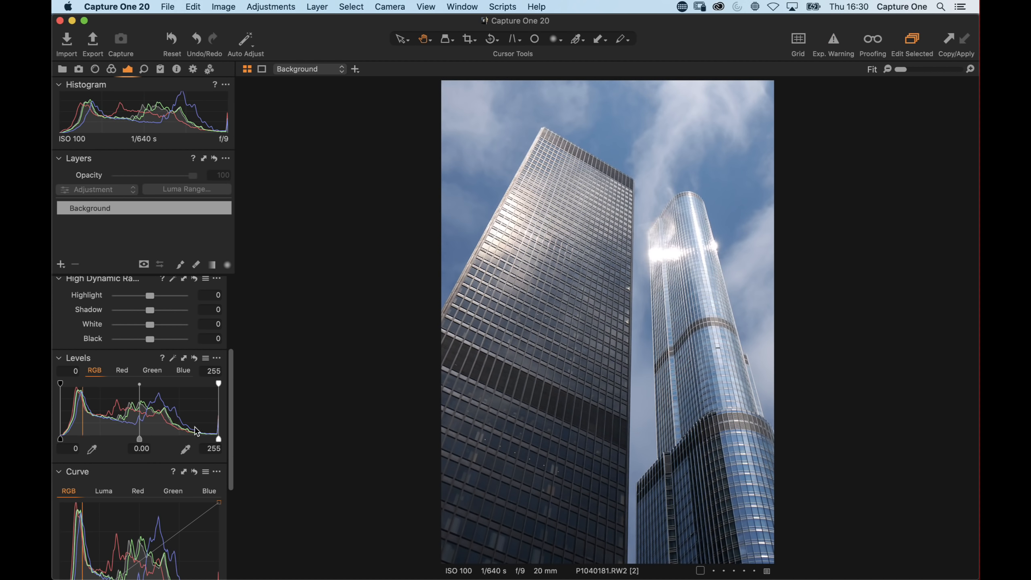
# Set Levels to a black point of 7, white point of 246 and midtone of -0.06
pyautogui.click(173, 358)
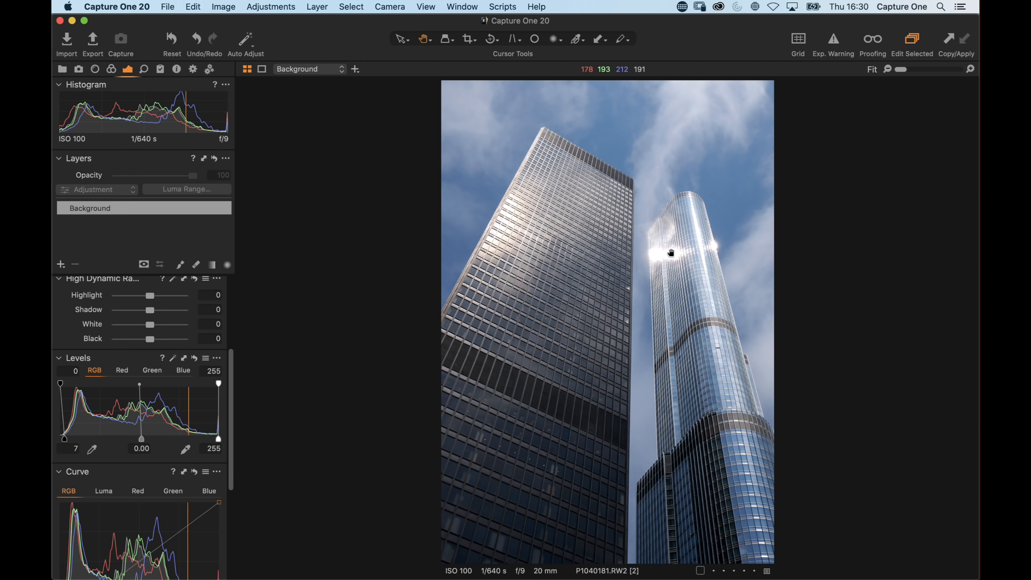
pyautogui.moveTo(218, 439); pyautogui.dragTo(210, 436)
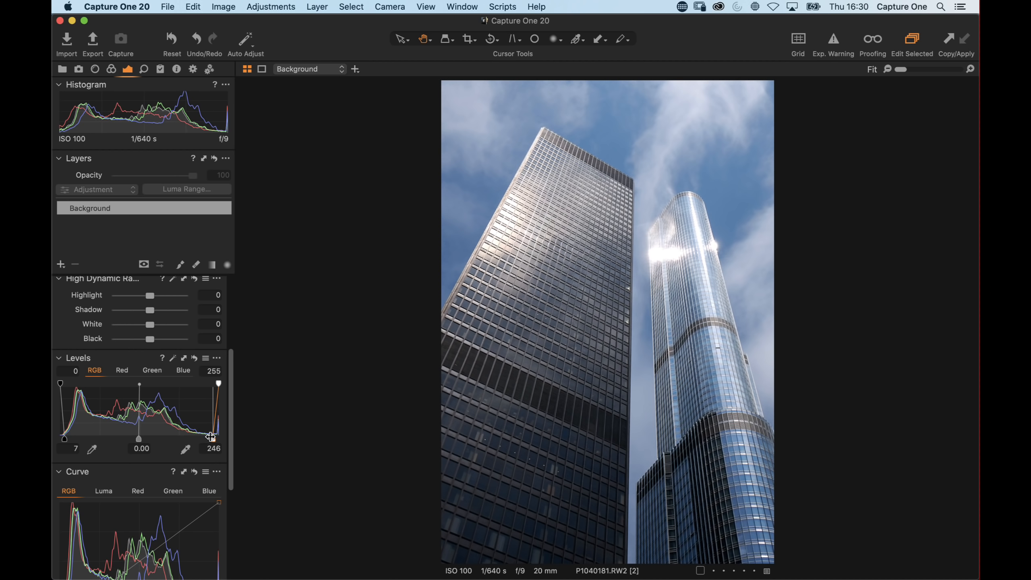
pyautogui.moveTo(140, 439); pyautogui.dragTo(143, 439)
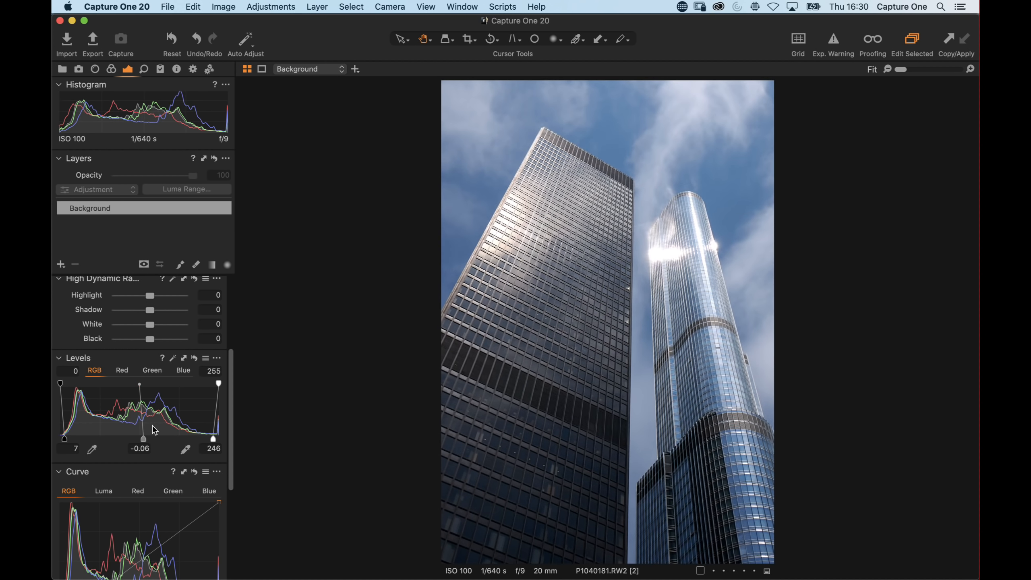
# Try the Classic and Neutral Clarity methods with raised Clarity values
pyautogui.scroll(-8, 154, 430)
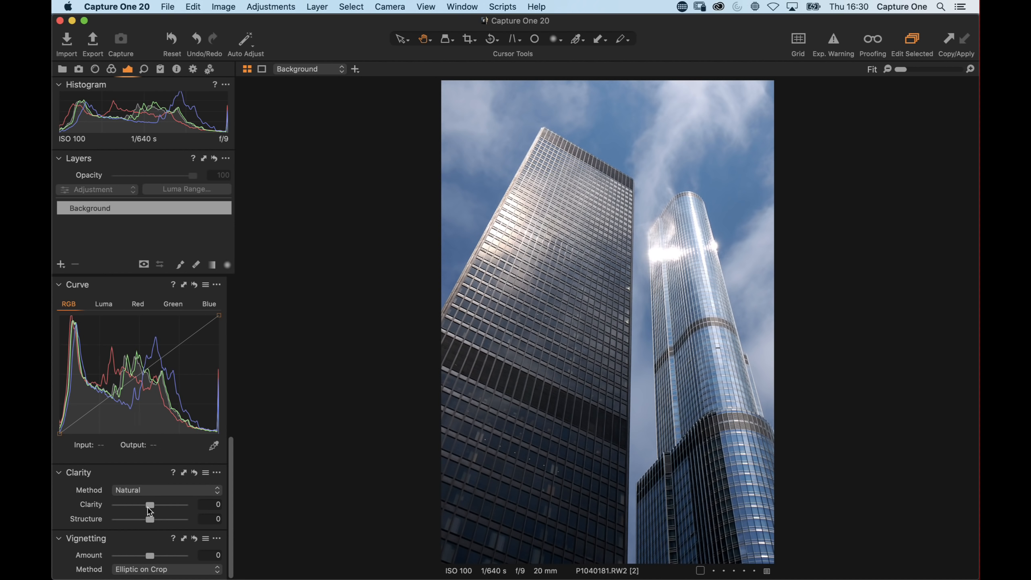
pyautogui.click(143, 492)
pyautogui.click(144, 492)
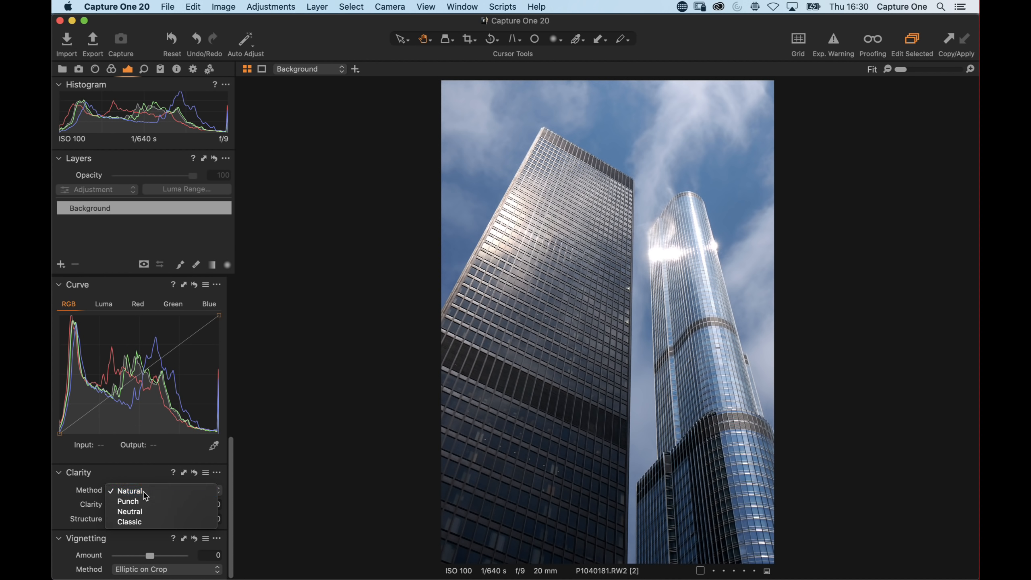
pyautogui.moveTo(158, 506); pyautogui.dragTo(193, 511)
pyautogui.click(158, 490)
pyautogui.click(159, 523)
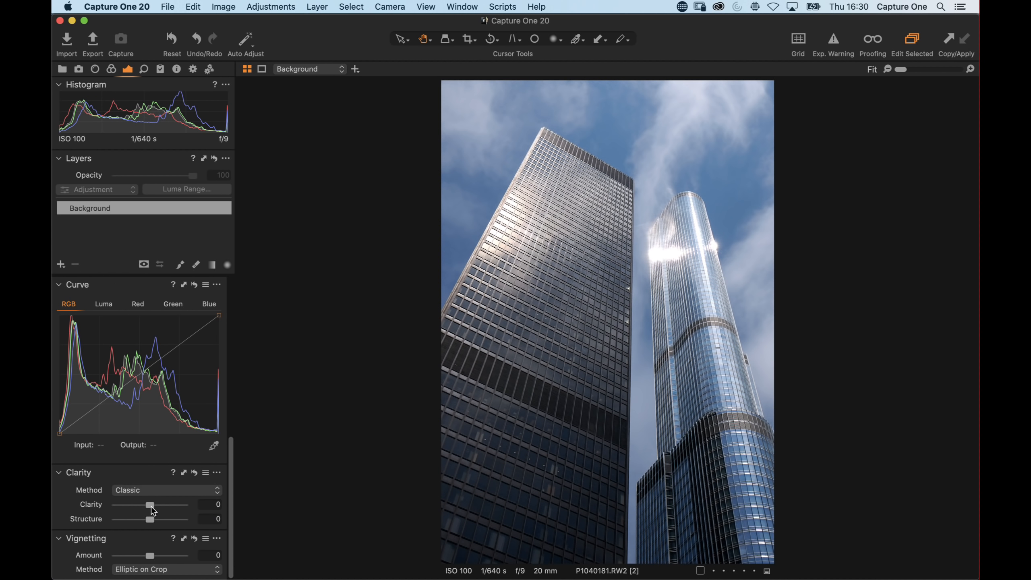
pyautogui.moveTo(150, 505); pyautogui.dragTo(206, 507)
pyautogui.moveTo(184, 504); pyautogui.dragTo(150, 509)
pyautogui.click(157, 490)
pyautogui.click(154, 483)
pyautogui.moveTo(150, 504); pyautogui.dragTo(201, 508)
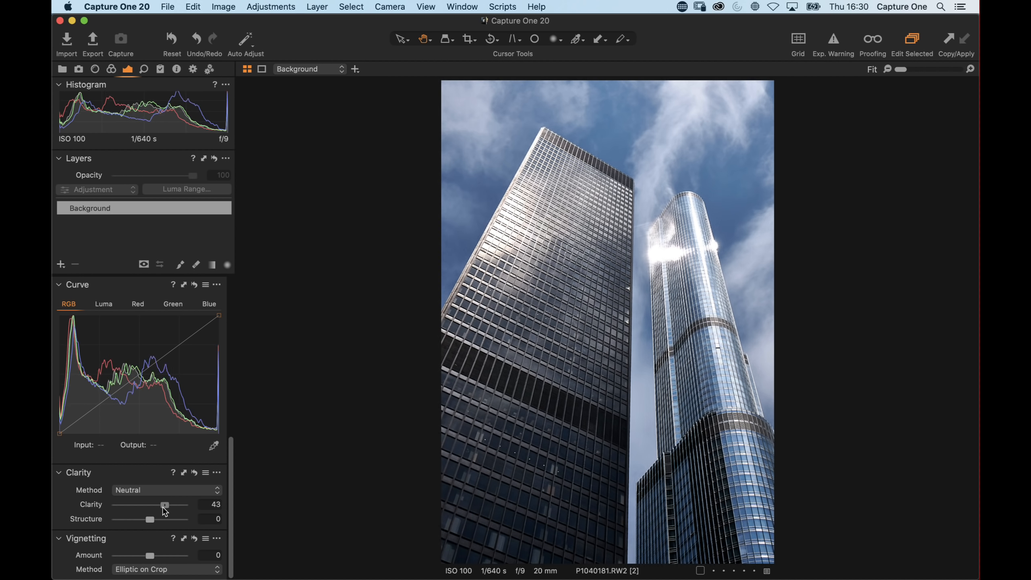
# Set the Clarity method to Natural and Clarity to 38
pyautogui.click(154, 489)
pyautogui.click(158, 471)
pyautogui.moveTo(152, 506)
pyautogui.mouseDown()
pyautogui.moveTo(198, 510)
pyautogui.moveTo(165, 508)
pyautogui.mouseUp()
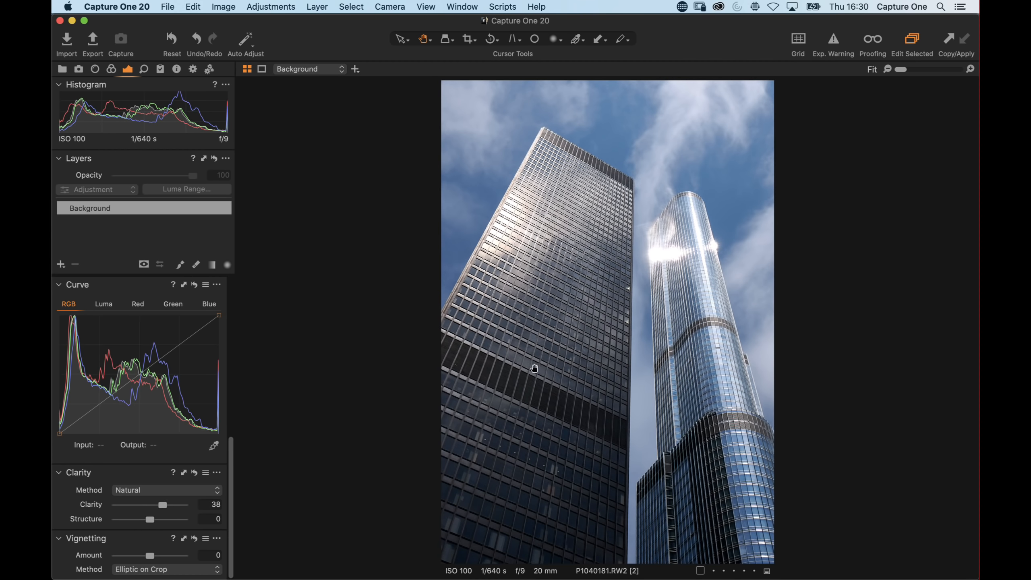
# Warm the white balance to 5740 Kelvin
pyautogui.click(517, 264)
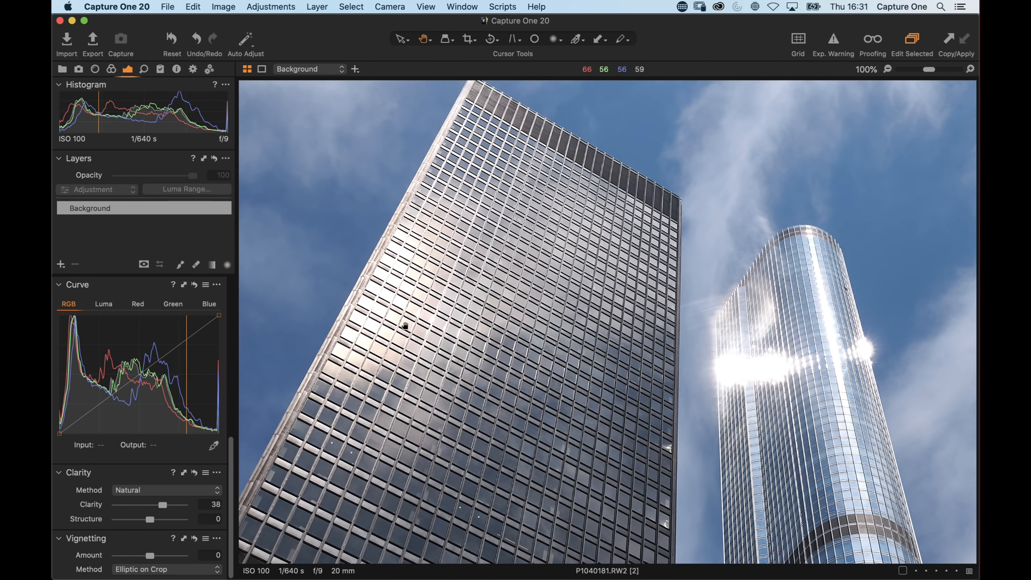
pyautogui.scroll(-4, 506, 286)
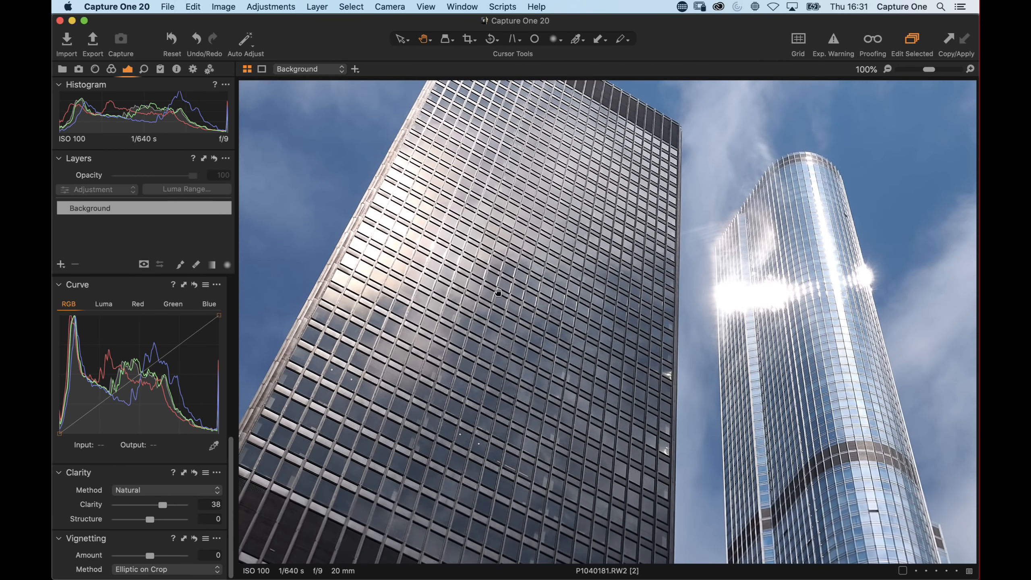
pyautogui.click(506, 287)
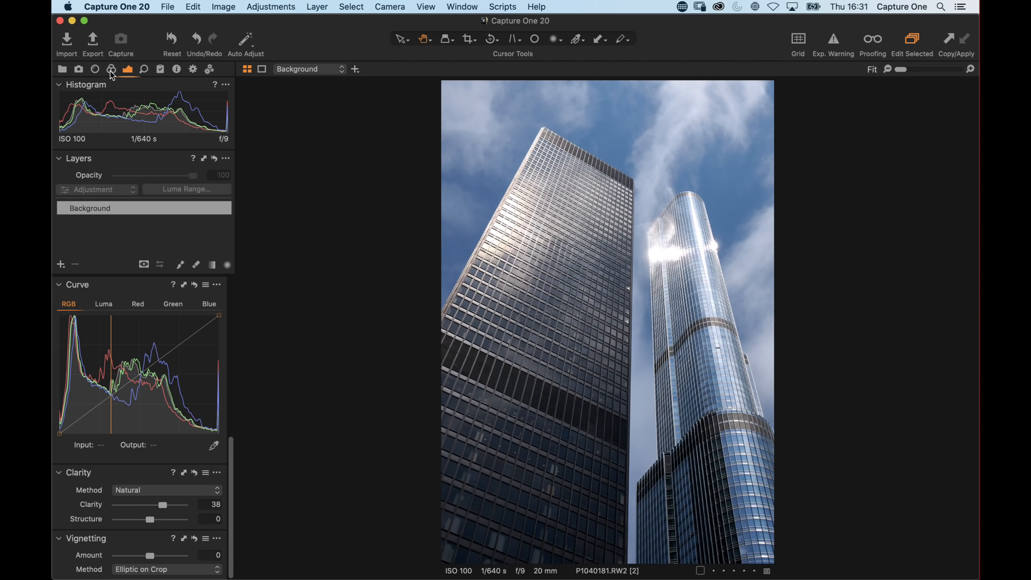
pyautogui.scroll(10, 115, 350)
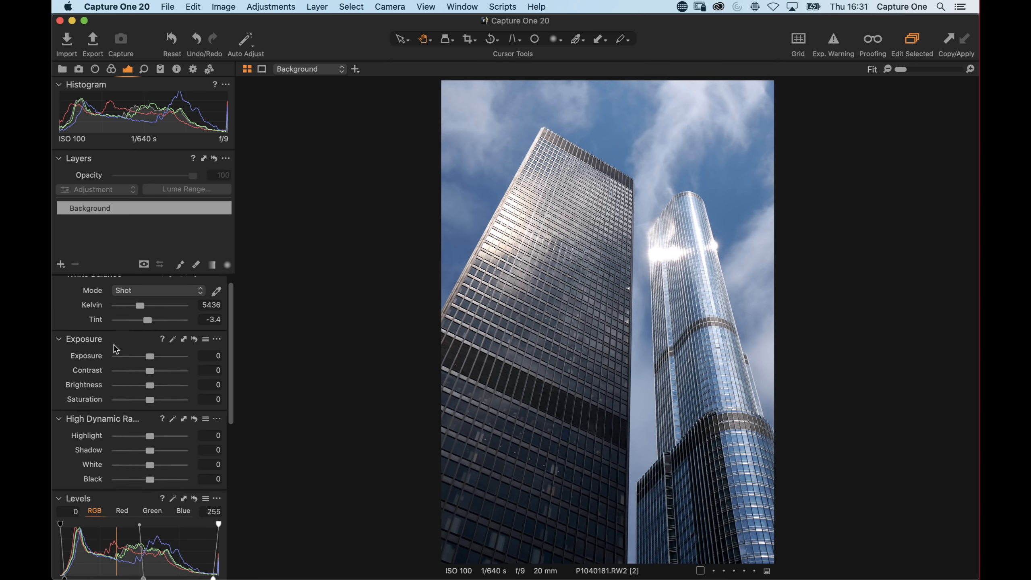
pyautogui.moveTo(141, 316); pyautogui.dragTo(140, 314)
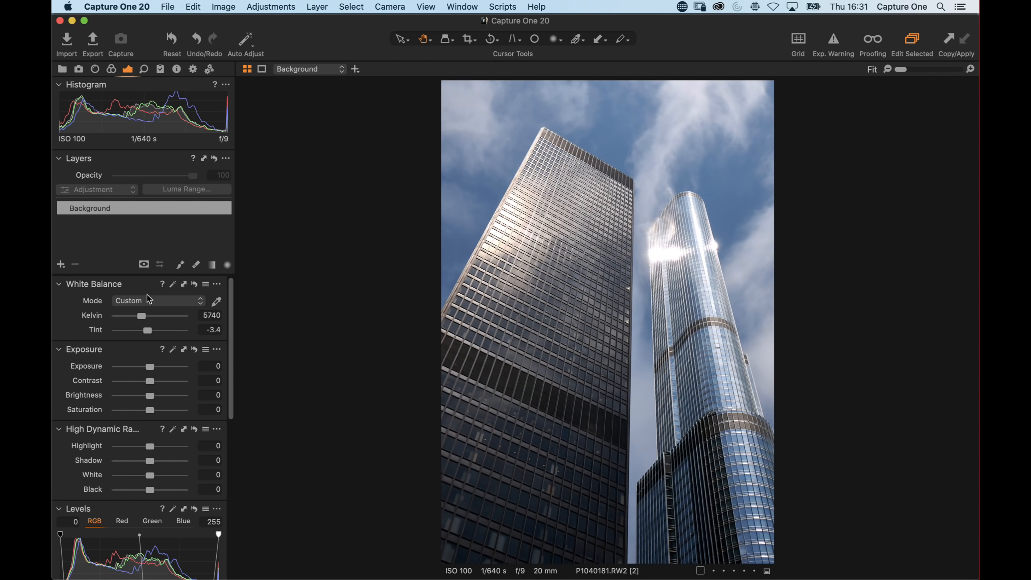
# In the Color Editor's Advanced mode, pick the building's sunlit colour and raise its Saturation to 79.6
pyautogui.click(111, 69)
pyautogui.scroll(-10, 120, 465)
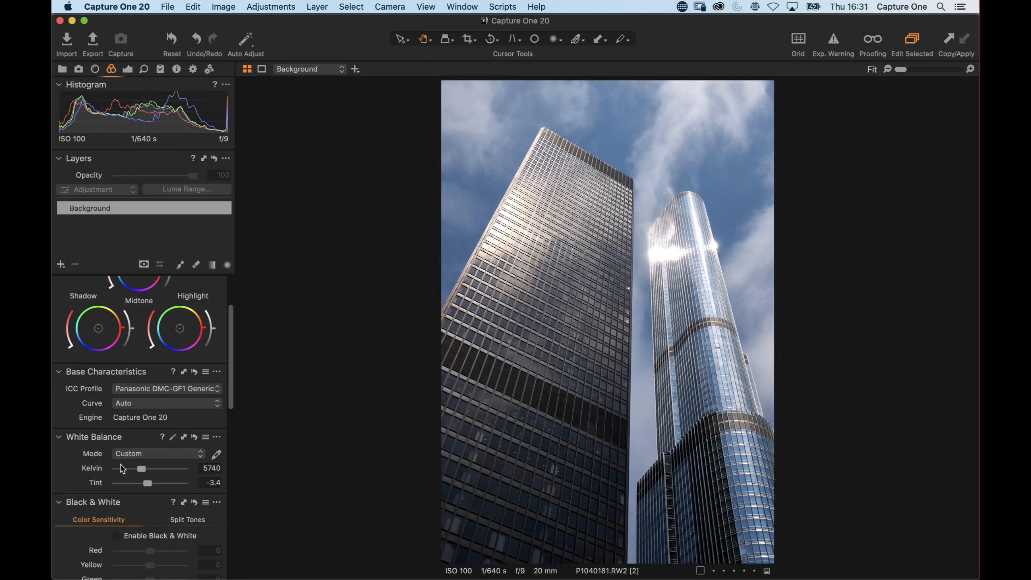
pyautogui.scroll(5, 149, 383)
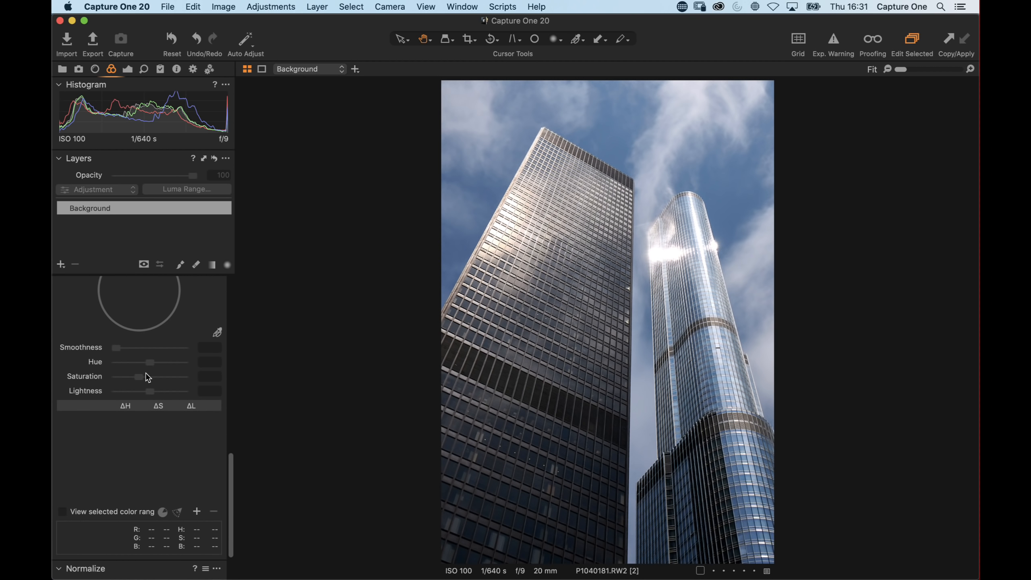
pyautogui.click(217, 389)
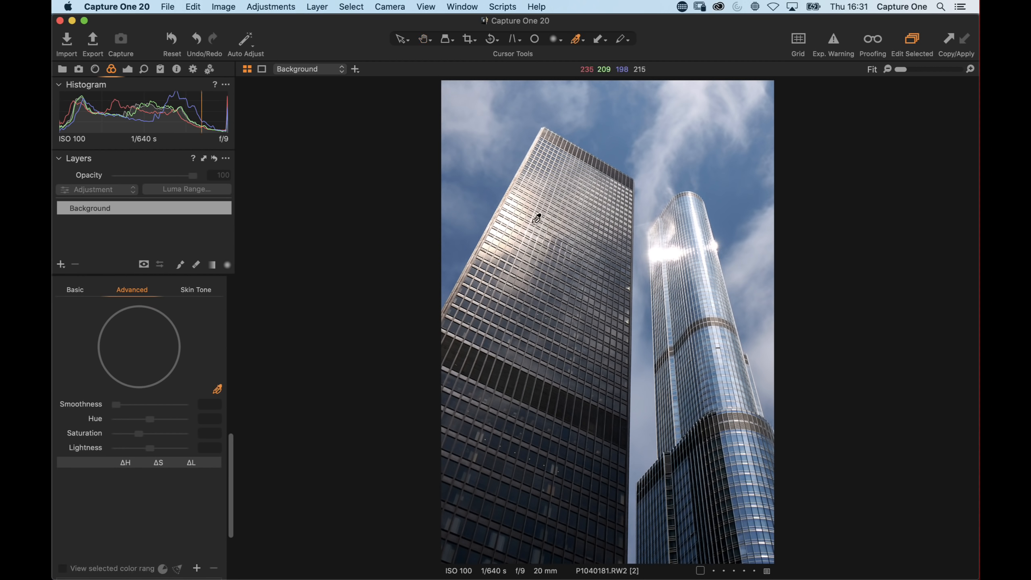
pyautogui.click(502, 252)
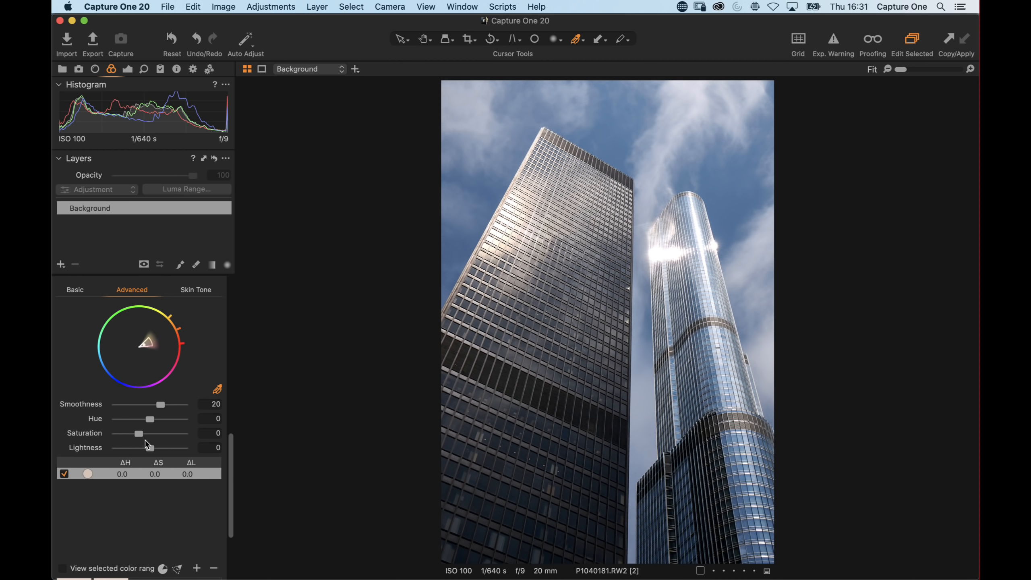
pyautogui.moveTo(139, 433)
pyautogui.mouseDown()
pyautogui.moveTo(163, 436)
pyautogui.moveTo(105, 448)
pyautogui.moveTo(158, 448)
pyautogui.moveTo(116, 449)
pyautogui.moveTo(151, 446)
pyautogui.mouseUp()
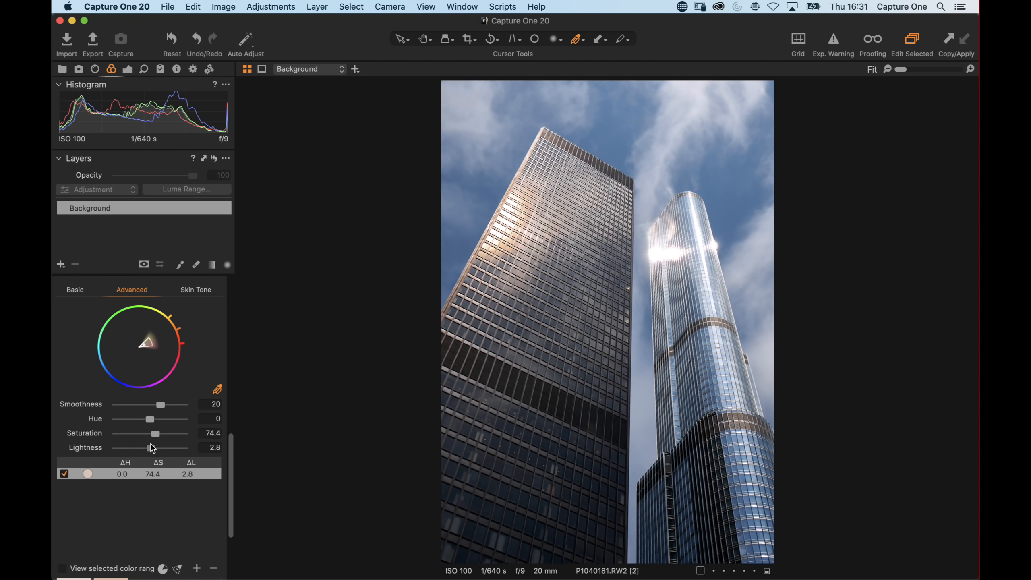
pyautogui.doubleClick(151, 446)
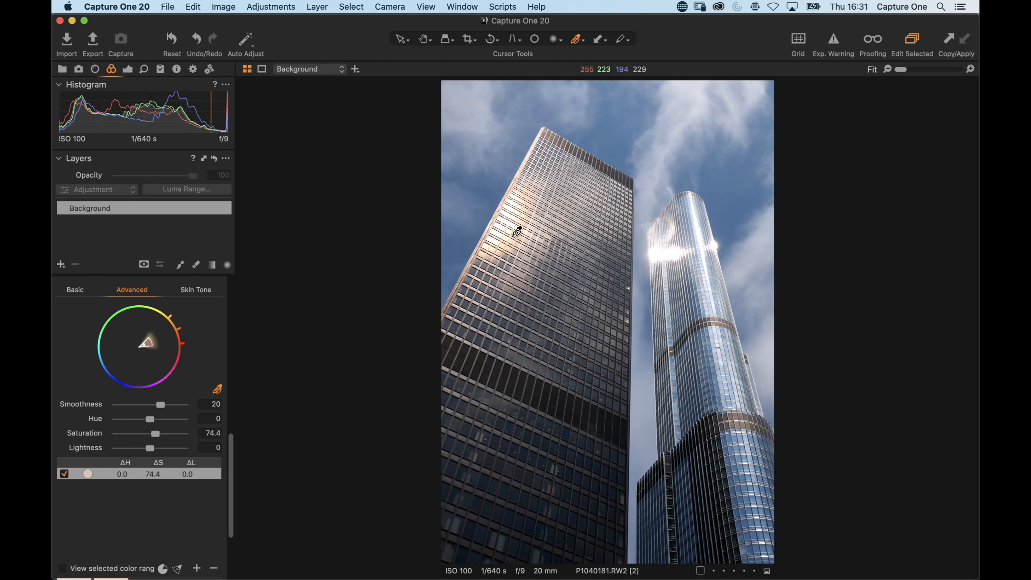
pyautogui.press('h')
pyautogui.doubleClick(495, 232)
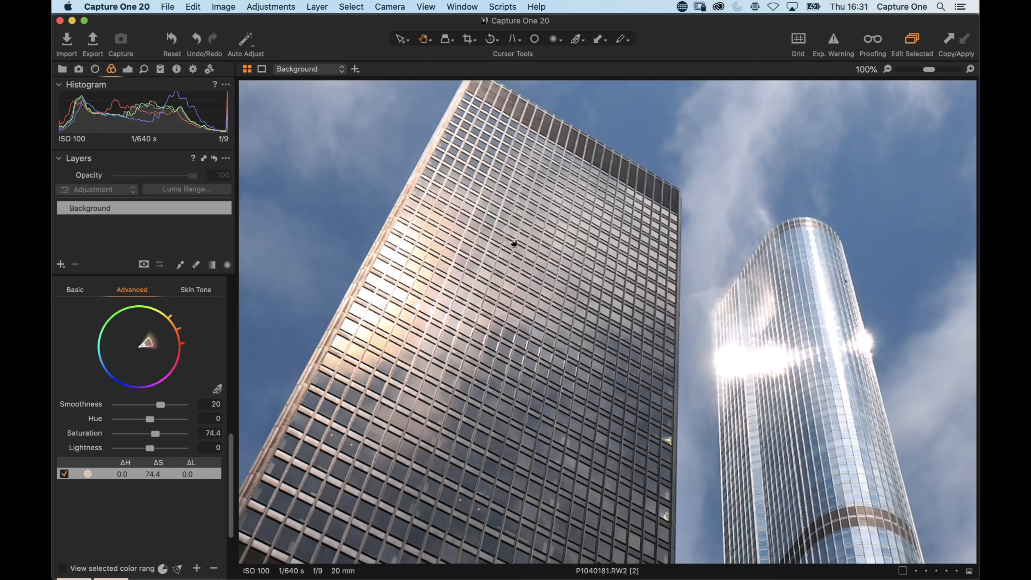
pyautogui.moveTo(155, 450)
pyautogui.mouseDown()
pyautogui.moveTo(193, 450)
pyautogui.moveTo(157, 434)
pyautogui.mouseUp()
pyautogui.doubleClick(147, 447)
pyautogui.doubleClick(485, 299)
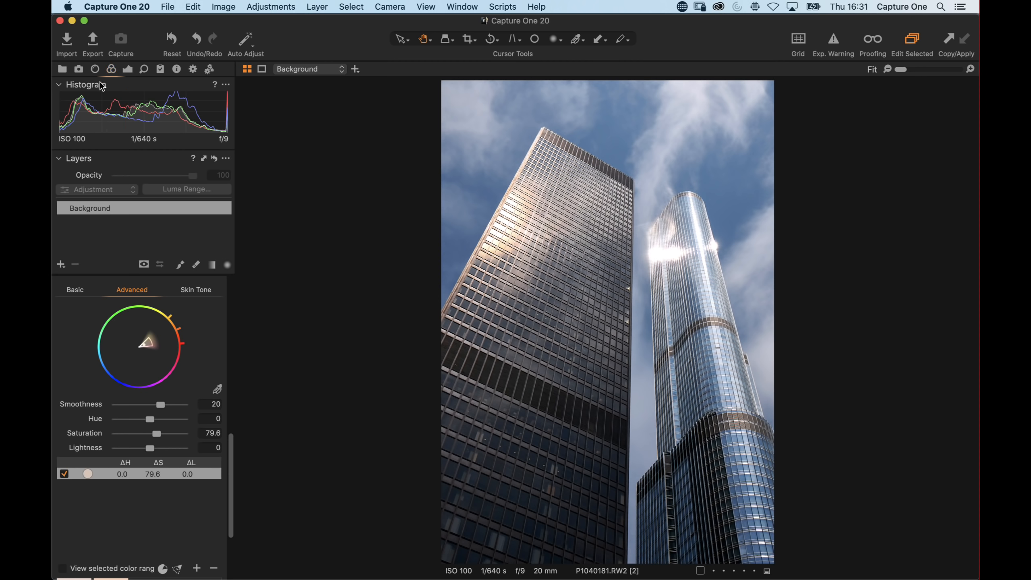
# Set the rotation angle to -4.52
pyautogui.click(95, 69)
pyautogui.moveTo(150, 414); pyautogui.dragTo(146, 419)
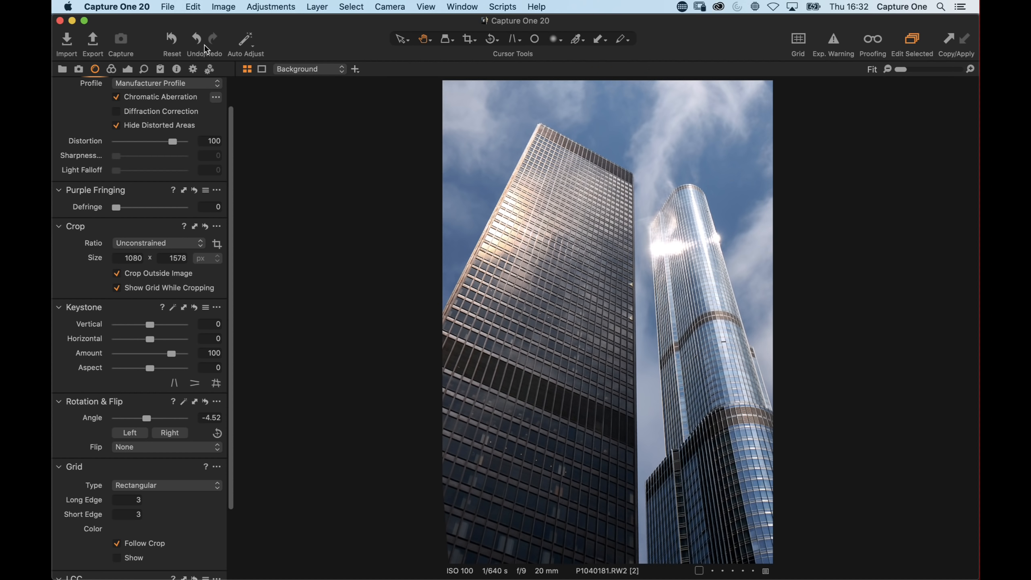
# Pick the blue sky colour in the Color Editor and set its Lightness to -18.9
pyautogui.click(111, 69)
pyautogui.click(217, 389)
pyautogui.click(601, 126)
pyautogui.moveTo(150, 447); pyautogui.dragTo(143, 448)
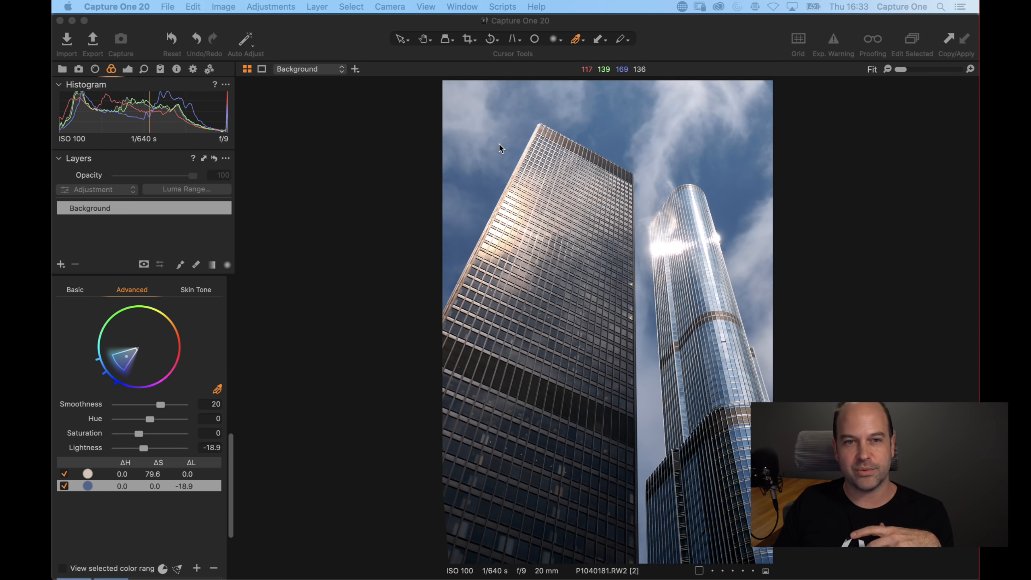
# Crop the skyscraper photo with a 3x4 aspect ratio, adjusting the crop frame's top-left corner
pyautogui.click(468, 39)
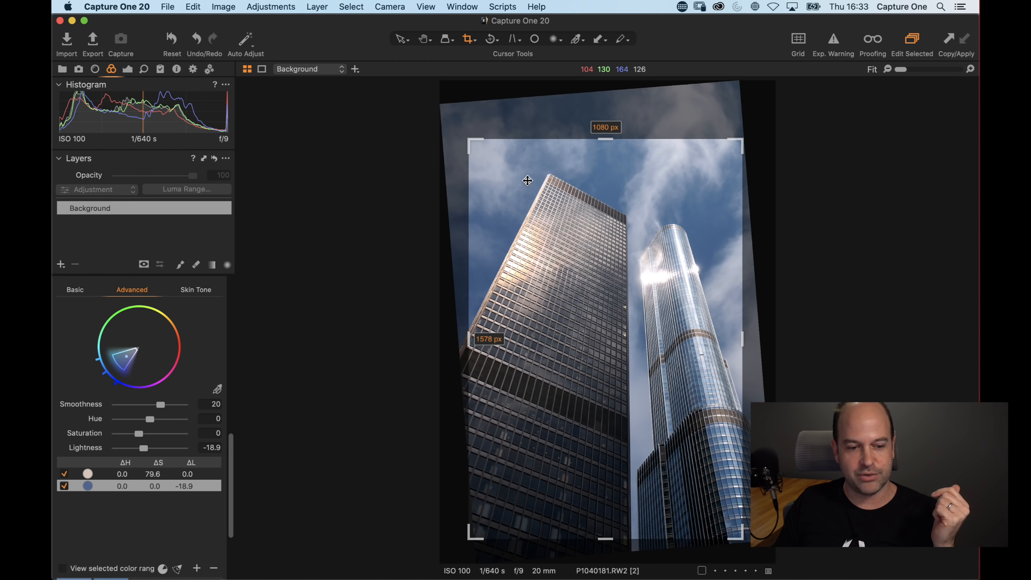
pyautogui.rightClick(545, 190)
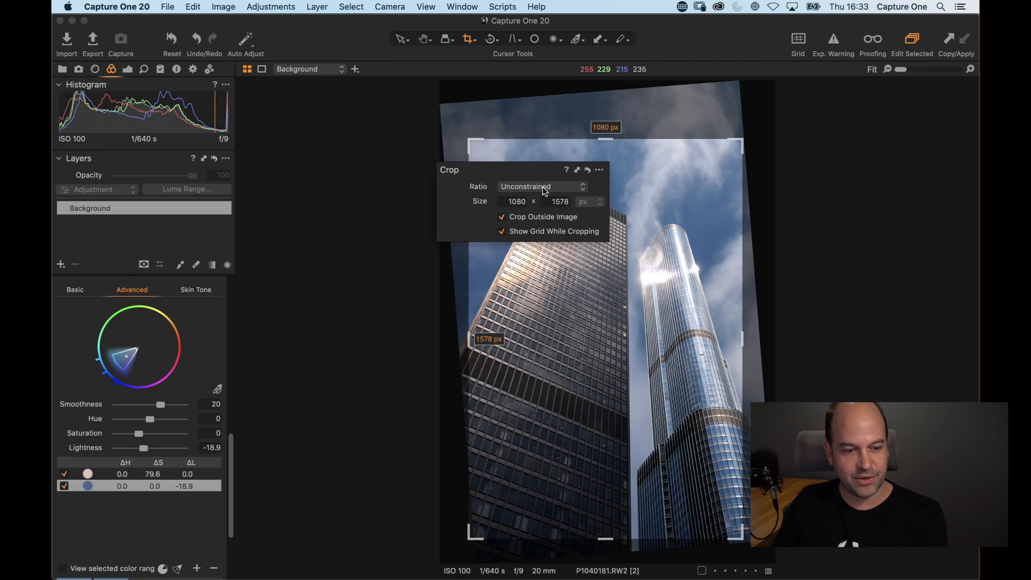
pyautogui.click(526, 184)
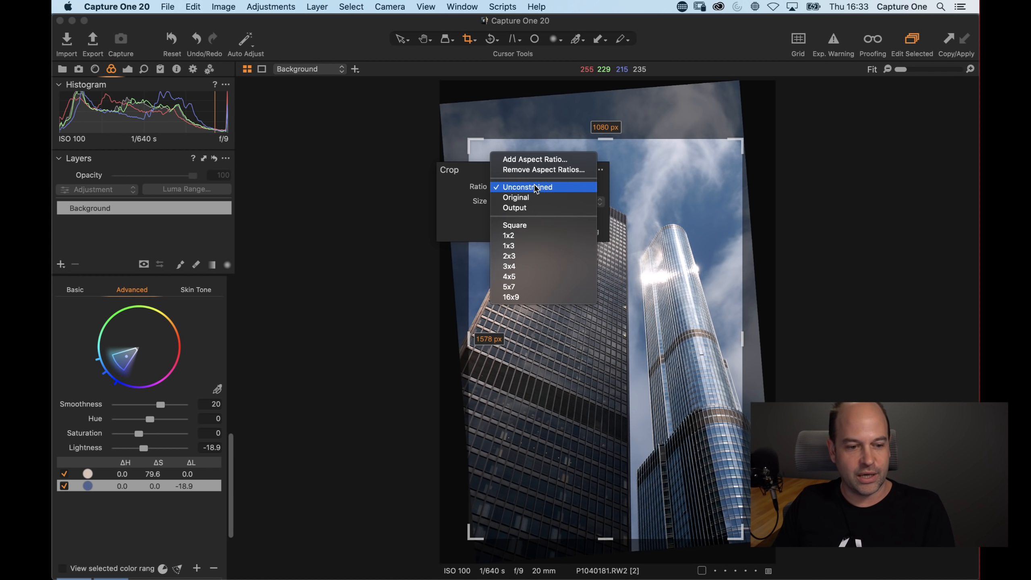
pyautogui.click(542, 265)
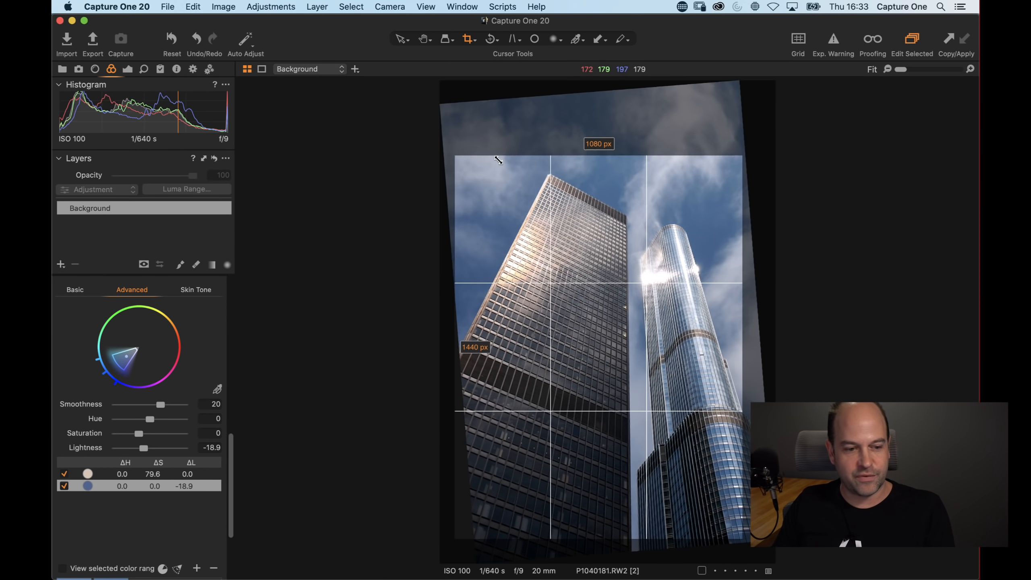
pyautogui.moveTo(471, 148); pyautogui.dragTo(524, 161)
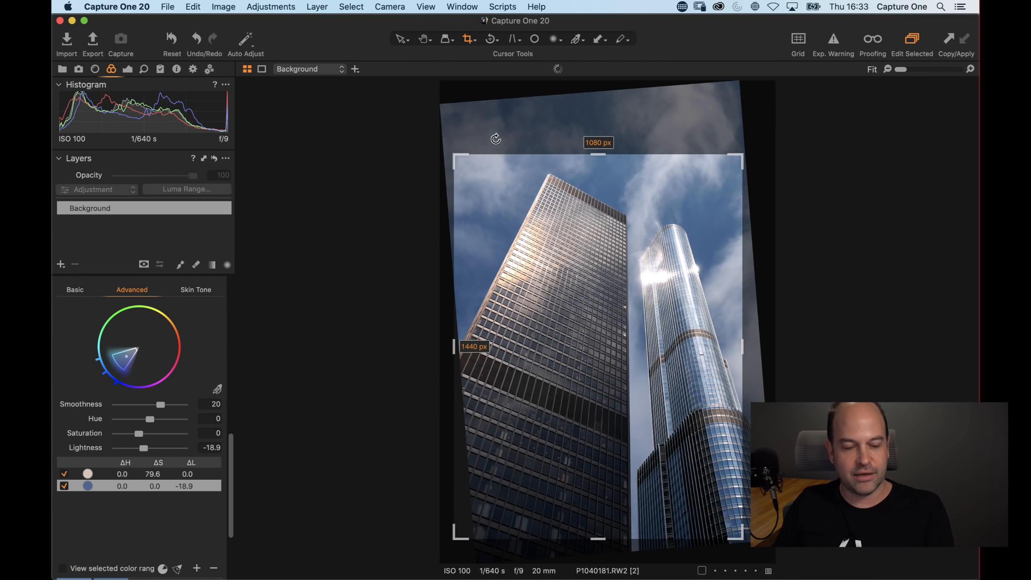
# Switch the crop ratio to Unconstrained and resize the crop frame to about 1080 x 1512 px
pyautogui.rightClick(536, 208)
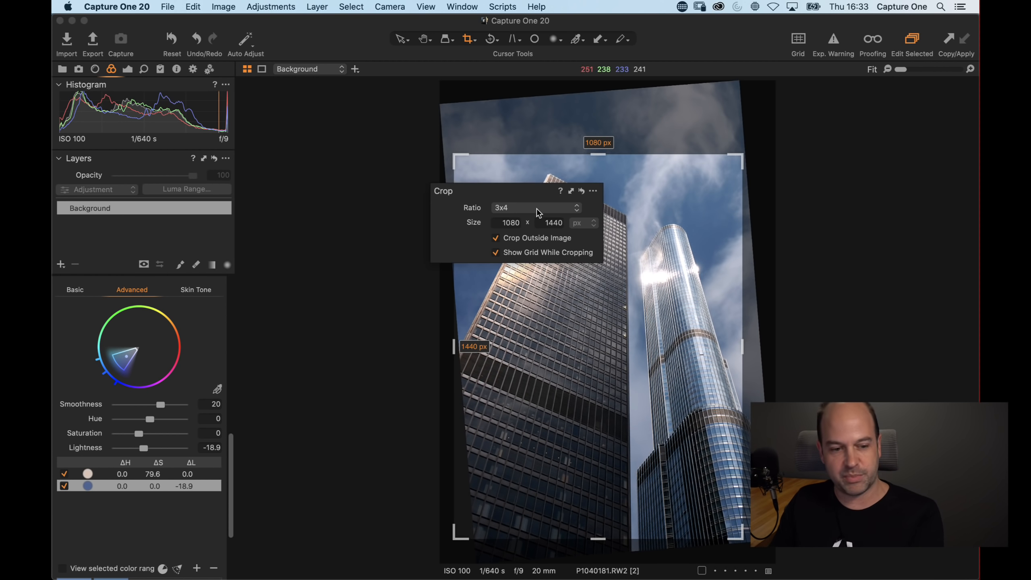
pyautogui.click(510, 209)
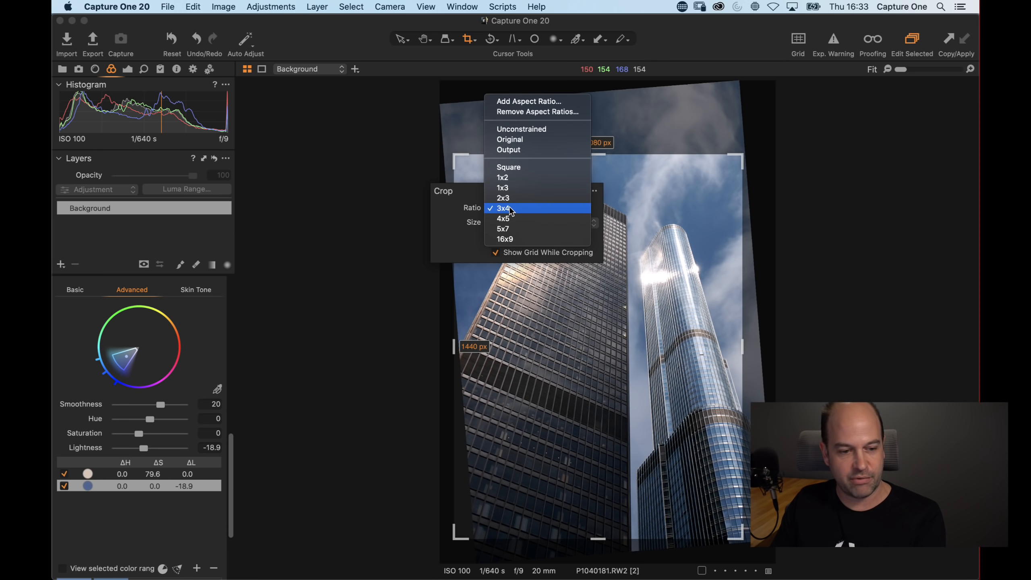
pyautogui.click(522, 129)
pyautogui.moveTo(458, 158)
pyautogui.mouseDown()
pyautogui.moveTo(473, 153)
pyautogui.moveTo(465, 147)
pyautogui.moveTo(474, 163)
pyautogui.mouseUp()
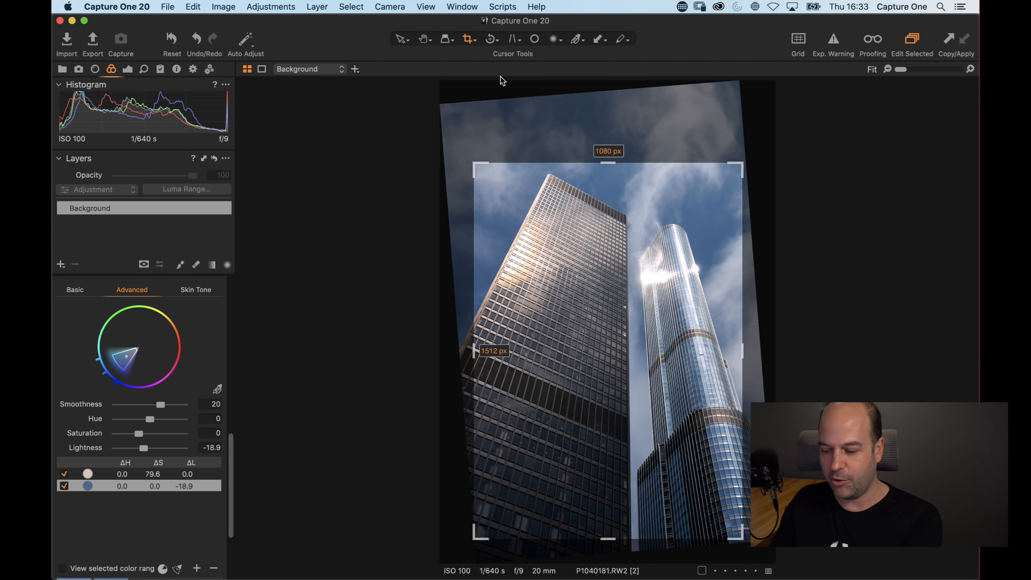
pyautogui.press('h')
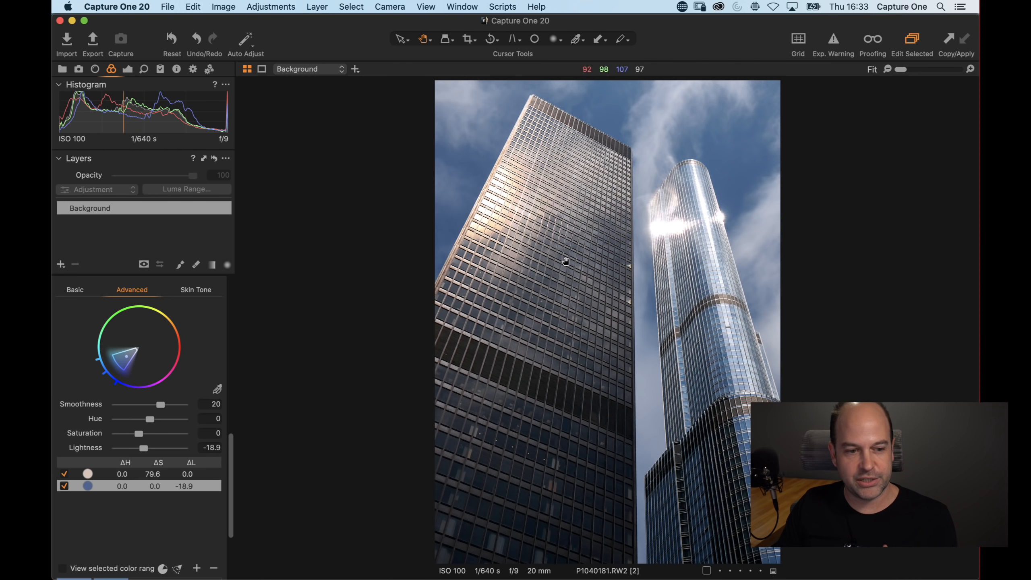
# Clone the current variant of the skyscraper photo
pyautogui.press('super+alt+v')
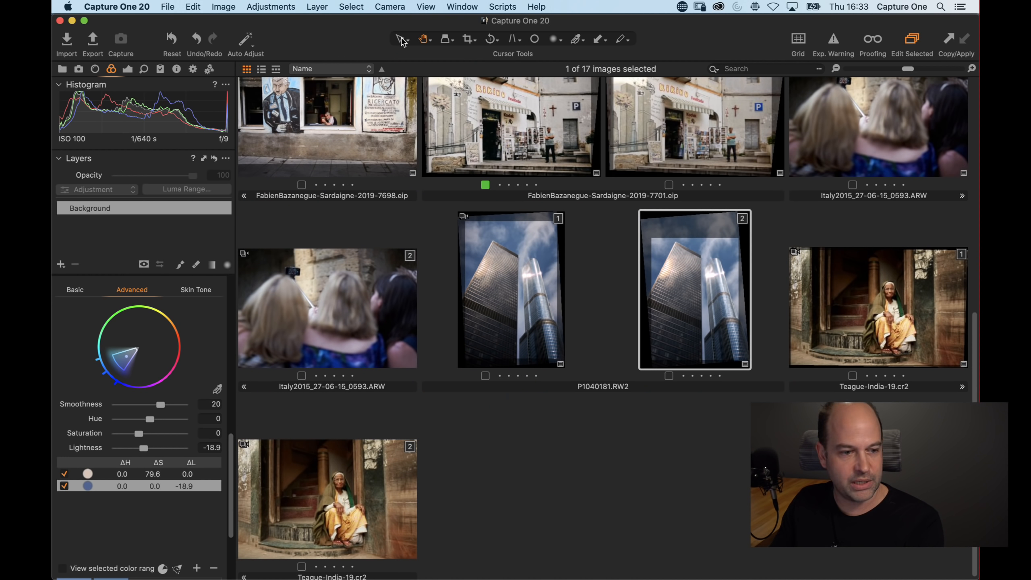
pyautogui.click(233, 6)
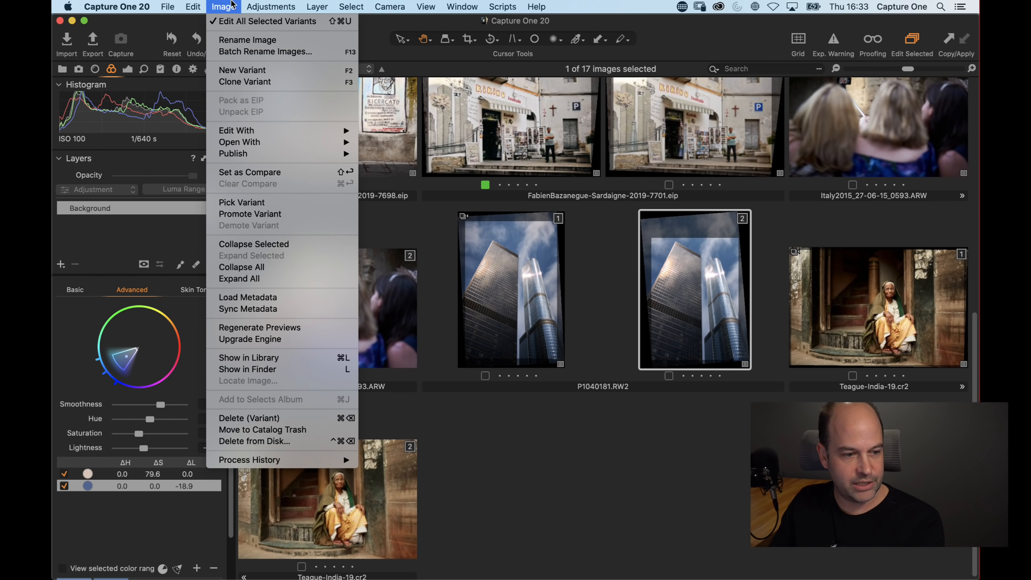
pyautogui.click(244, 82)
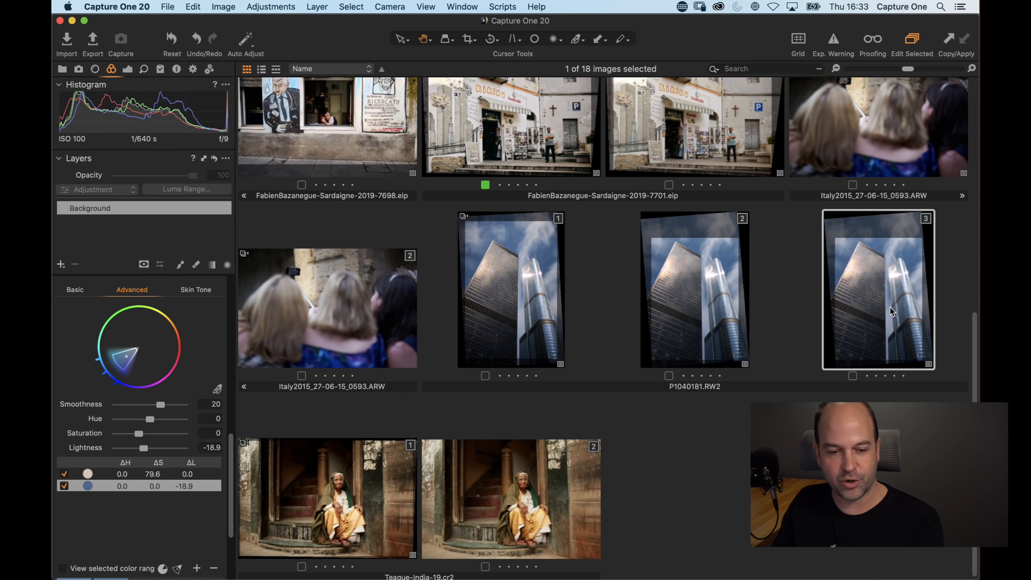
# Open the cloned third variant and crop it with a 4x5 ratio, repositioning the crop frame
pyautogui.doubleClick(894, 311)
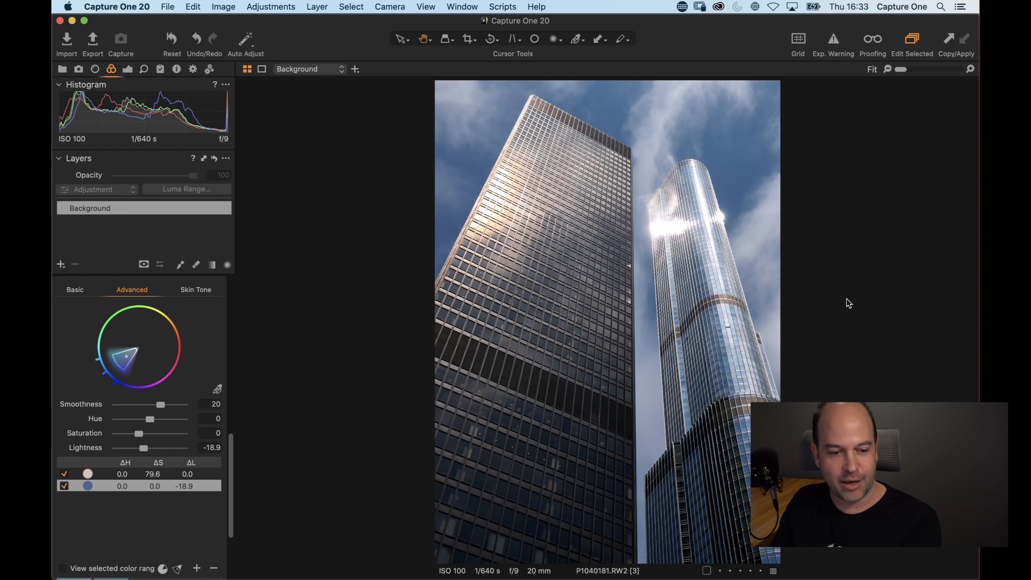
pyautogui.press('alt+super+v')
pyautogui.click(714, 268)
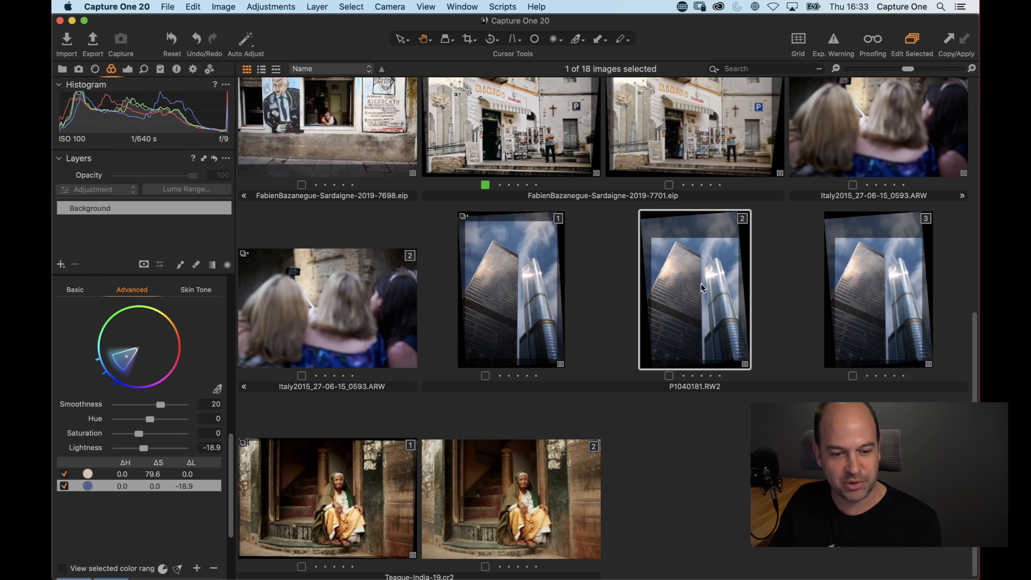
pyautogui.click(877, 276)
pyautogui.press('alt+super+v')
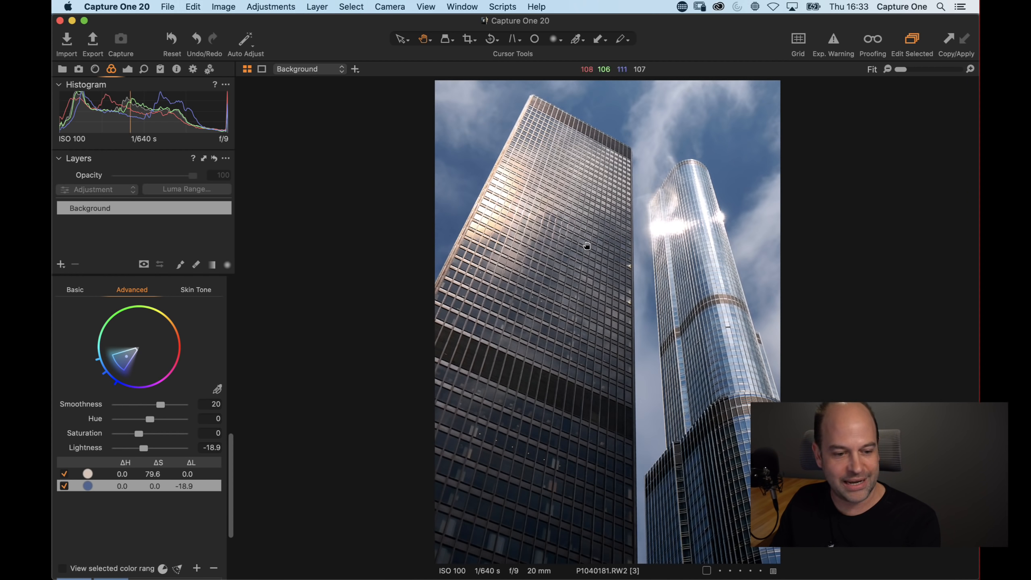
pyautogui.press('c')
pyautogui.rightClick(566, 234)
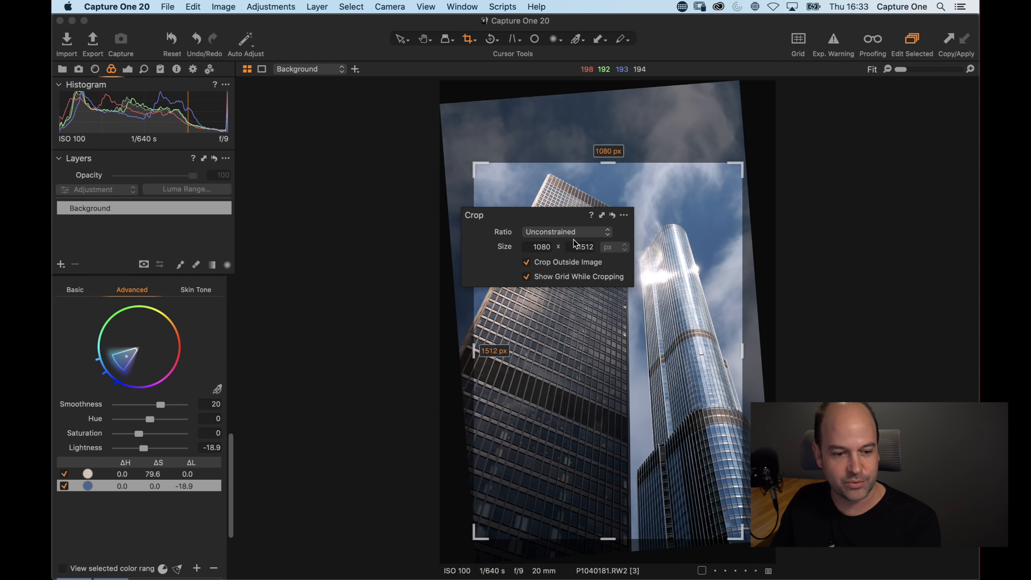
pyautogui.click(564, 236)
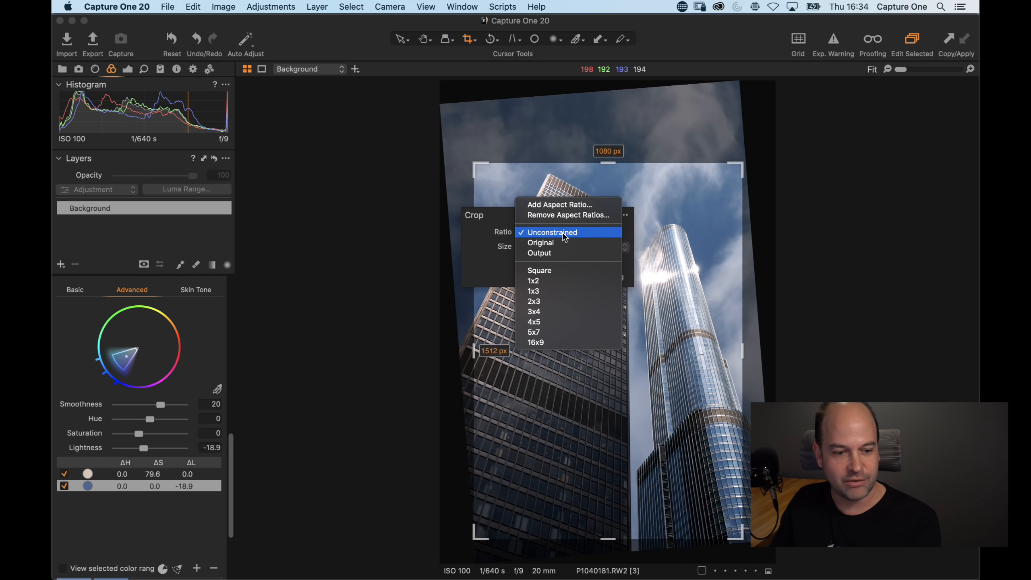
pyautogui.click(564, 323)
pyautogui.moveTo(503, 163); pyautogui.dragTo(503, 219)
pyautogui.moveTo(609, 287); pyautogui.dragTo(605, 229)
pyautogui.press('h')
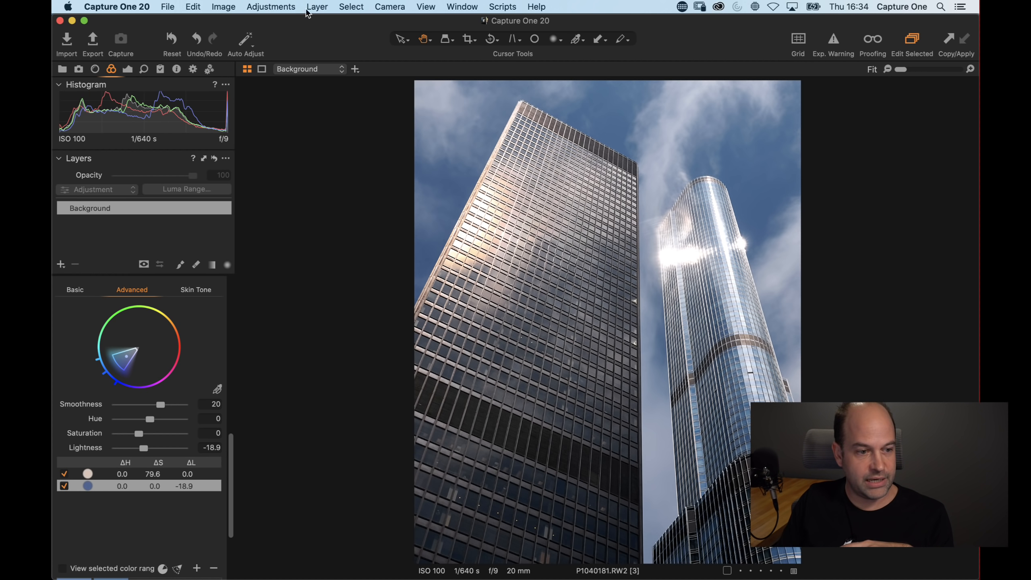
# Preview the cropped variant in full screen and review its exposure-tab adjustments
pyautogui.click(223, 7)
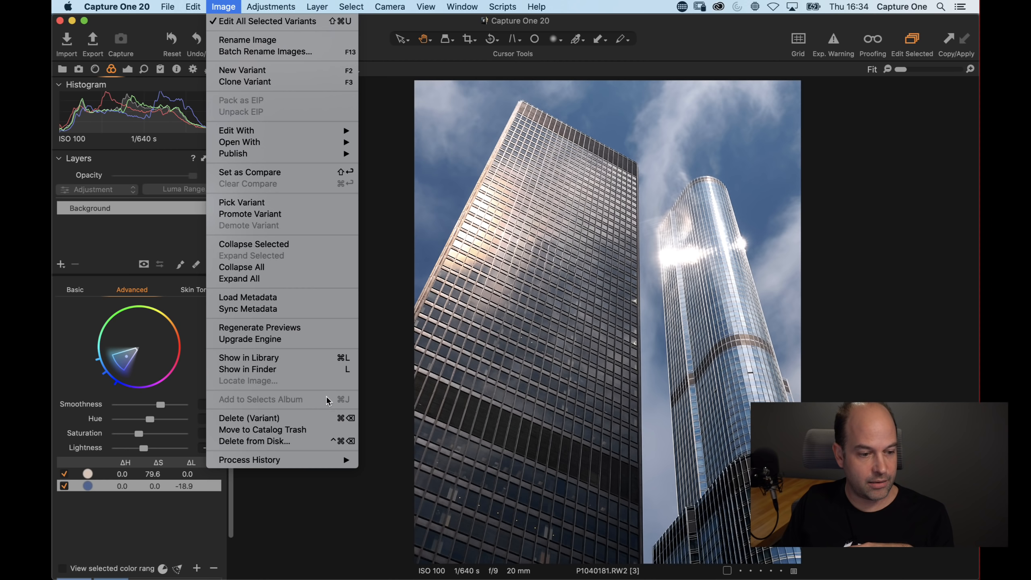
pyautogui.moveTo(426, 6)
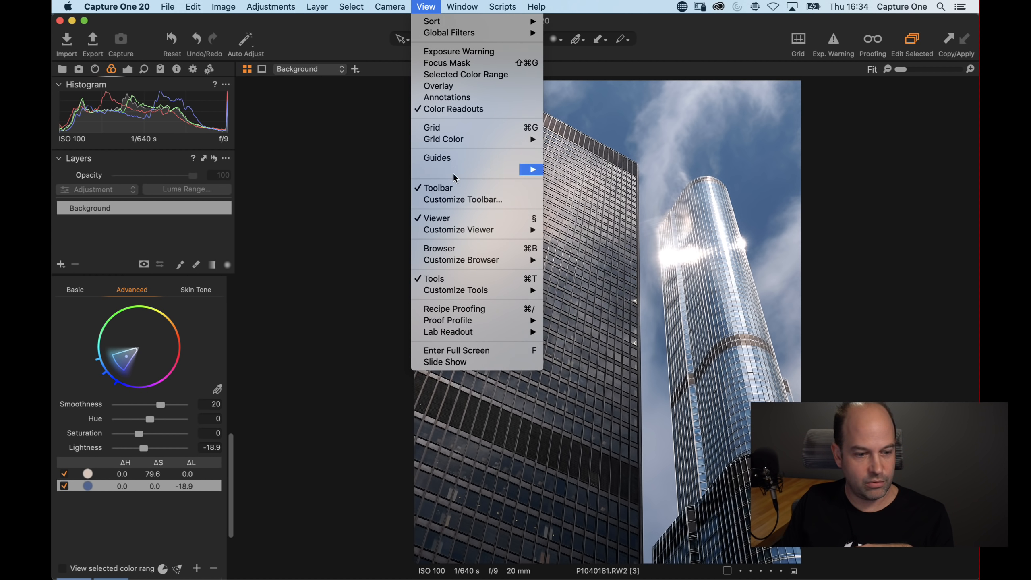
pyautogui.click(462, 354)
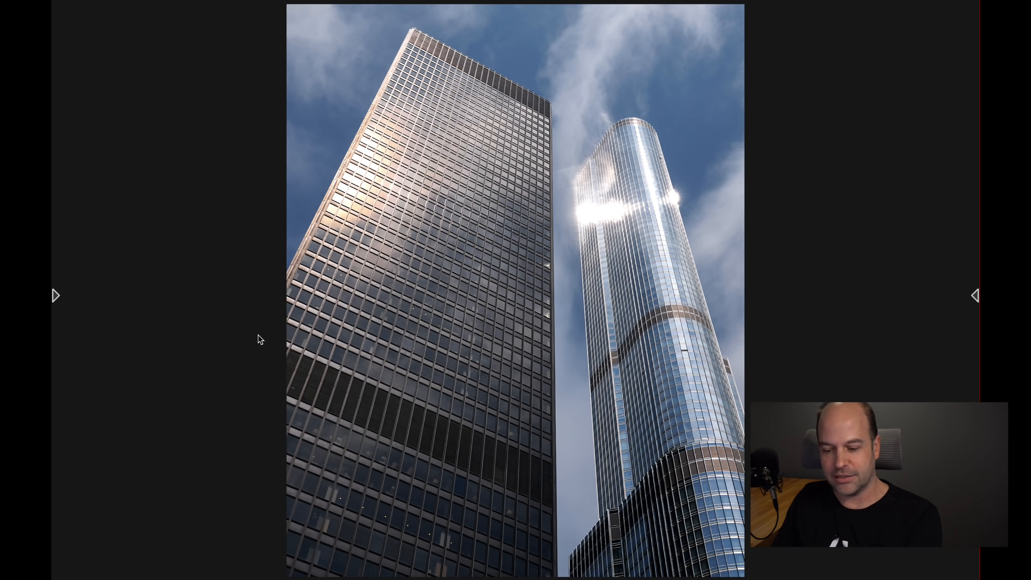
pyautogui.press('f')
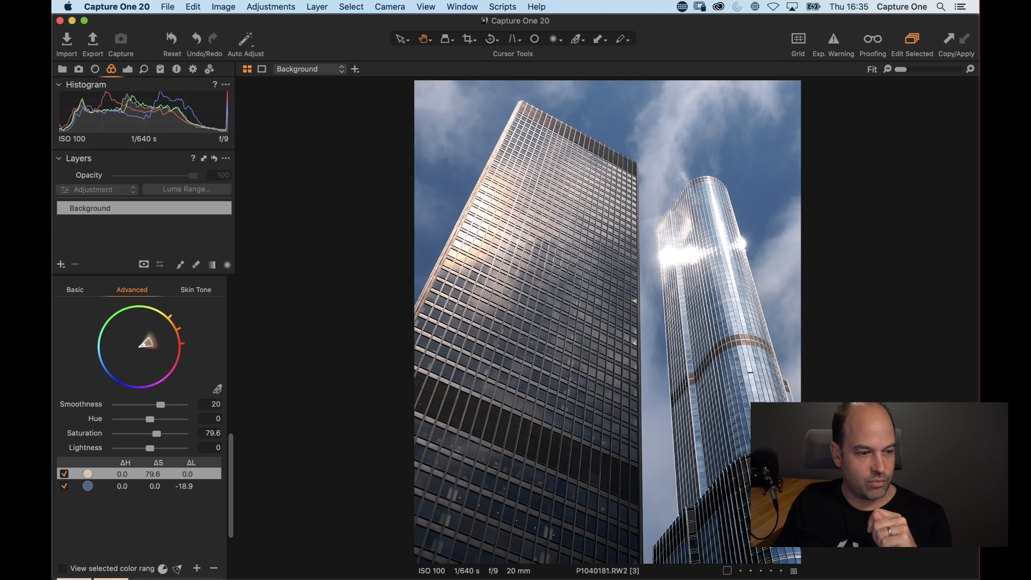
pyautogui.click(127, 70)
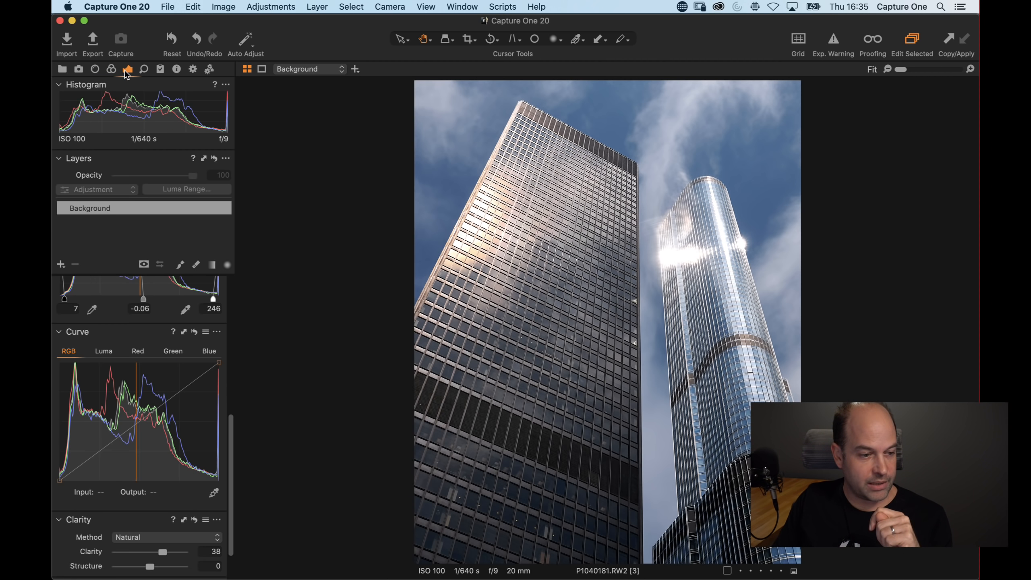
pyautogui.scroll(10, 215, 305)
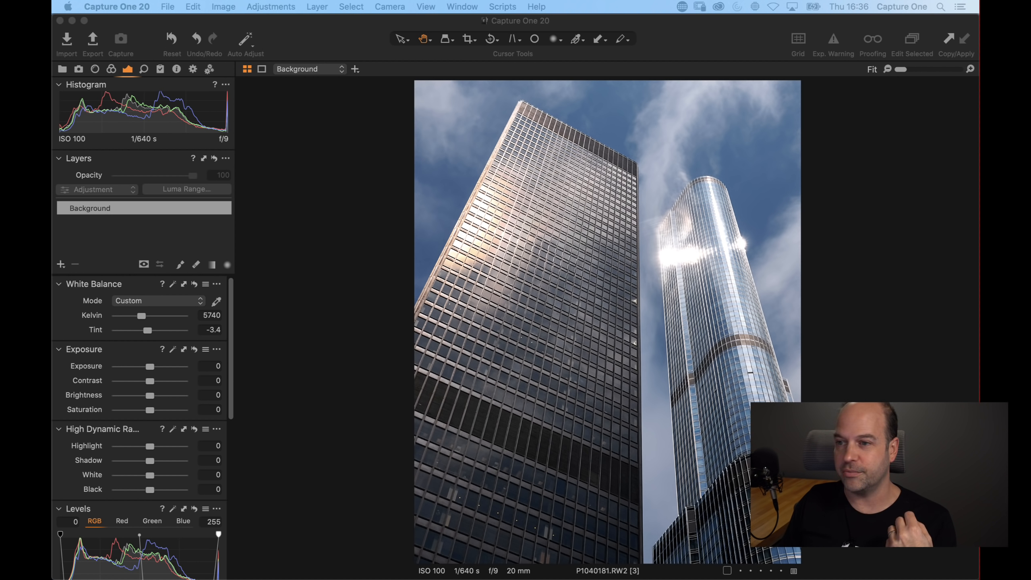
pyautogui.click(289, 289)
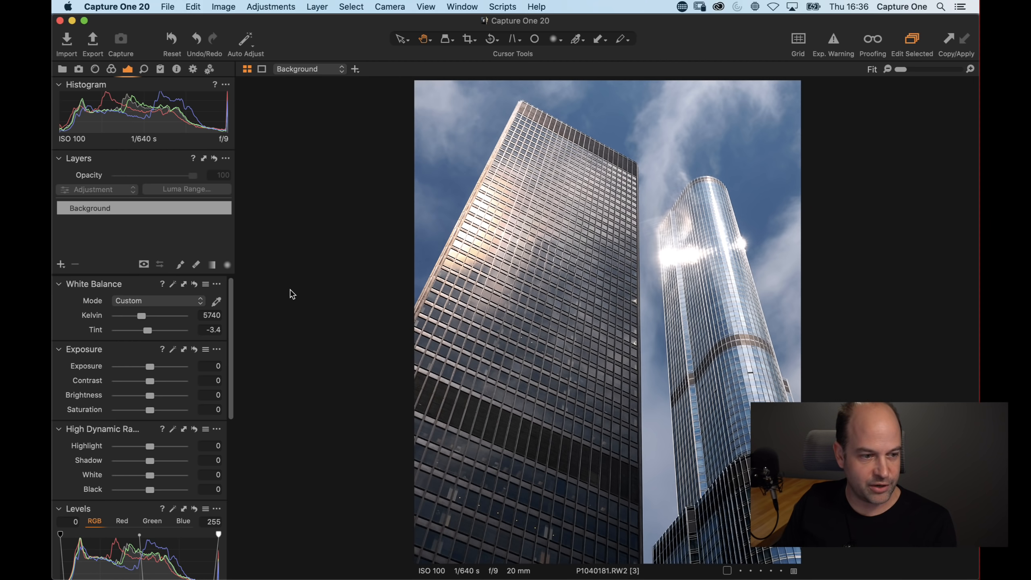
# Open the FabienBazanegue-Sardaigne-2019-7701 photo from the browser and create a new variant of it
pyautogui.press('g')
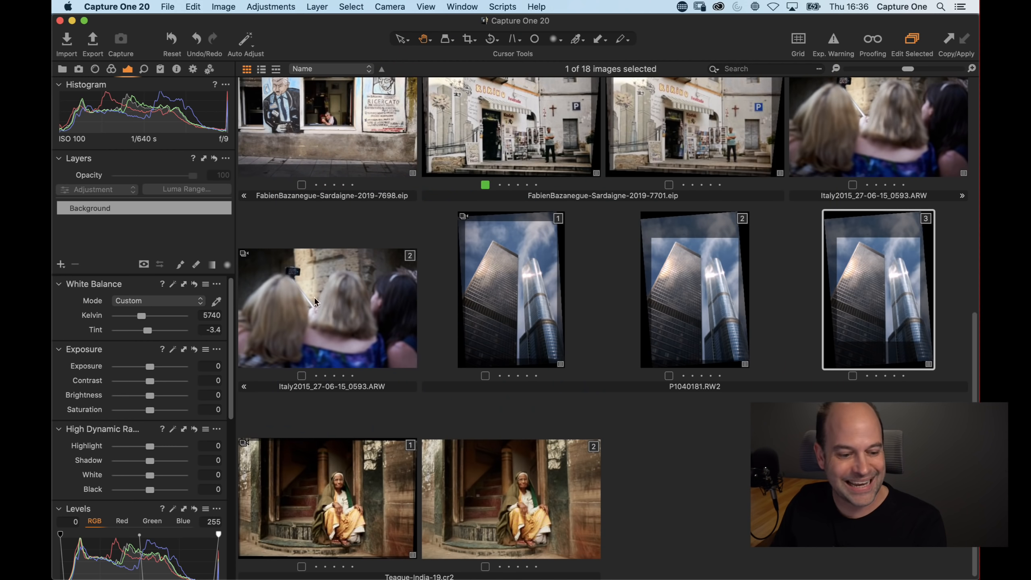
pyautogui.scroll(10, 404, 317)
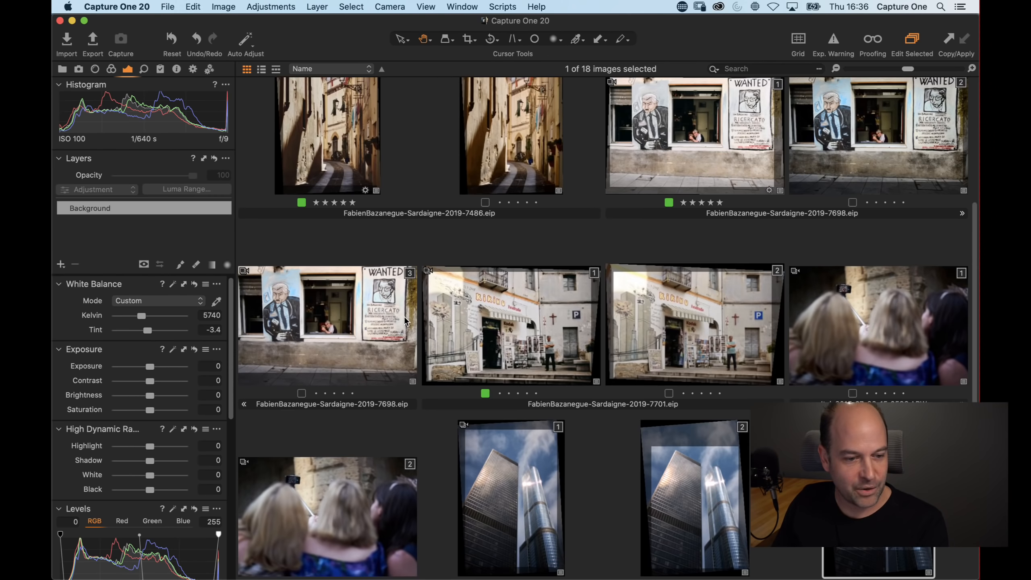
pyautogui.scroll(-2, 405, 319)
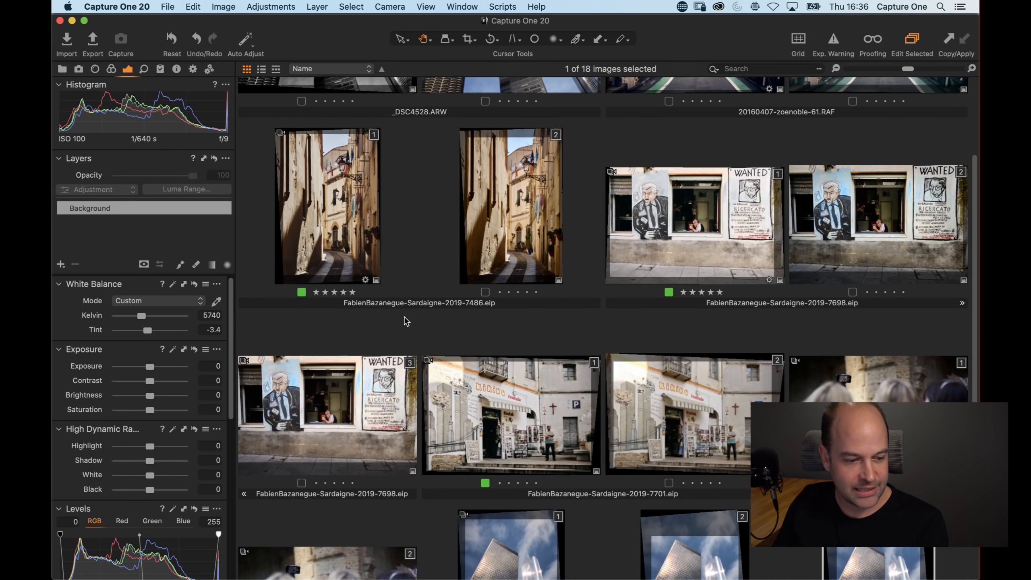
pyautogui.scroll(-1, 406, 321)
pyautogui.doubleClick(727, 426)
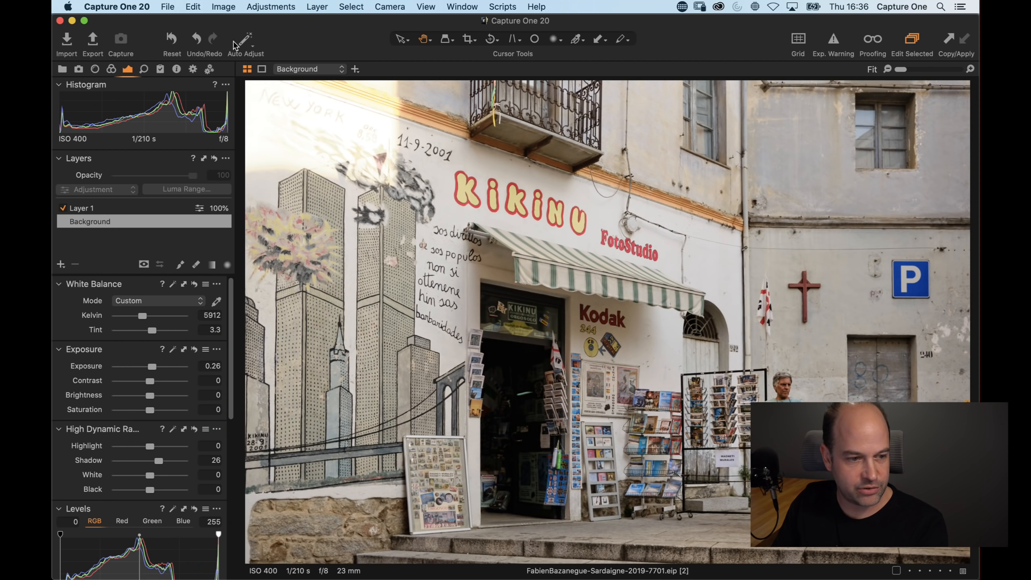
pyautogui.click(271, 6)
pyautogui.moveTo(223, 7)
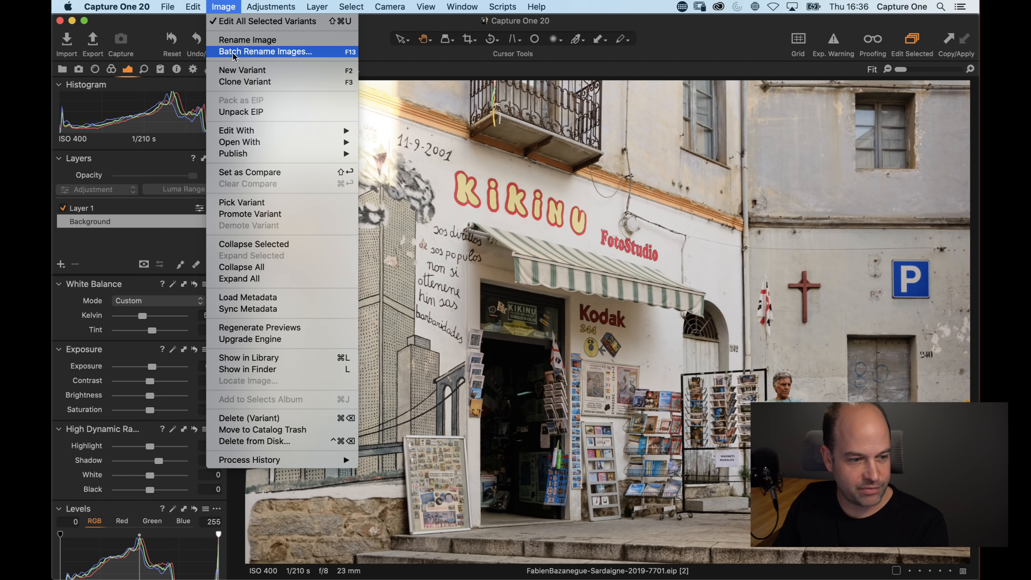
pyautogui.click(243, 69)
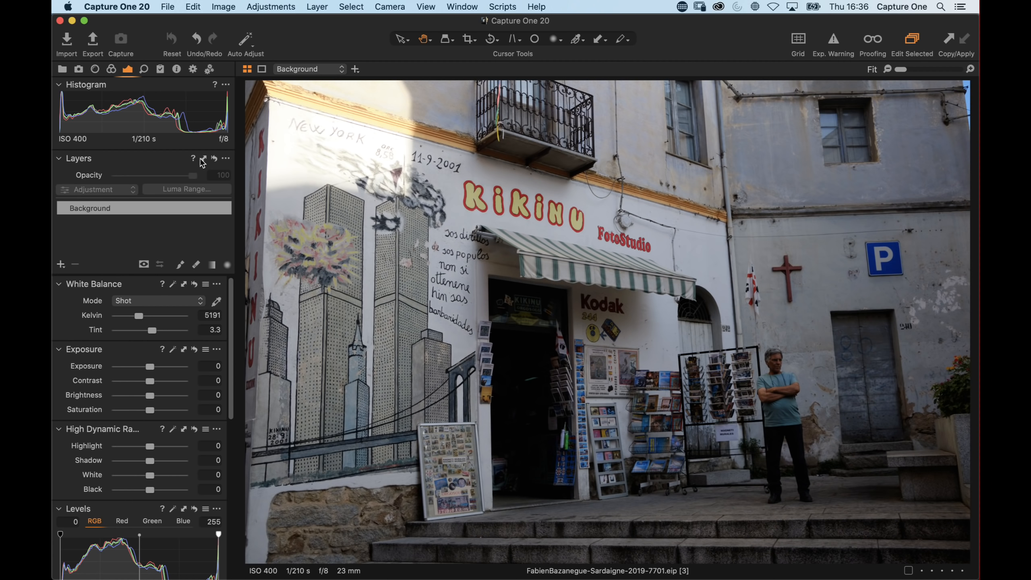
# Correct the street photo's vertical perspective by aligning the keystone guides to the building's vertical edges and applying it
pyautogui.click(514, 42)
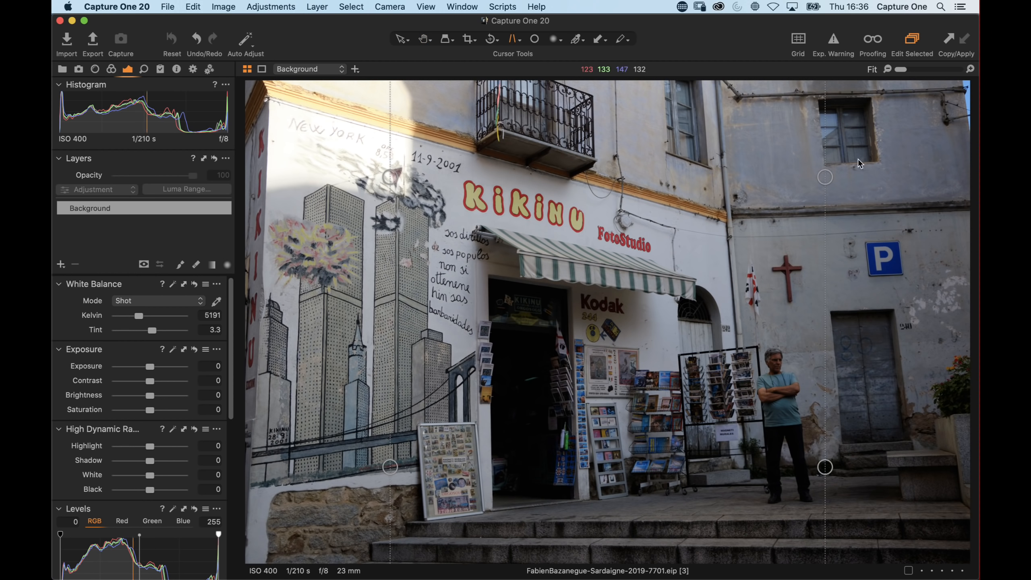
pyautogui.moveTo(825, 177); pyautogui.dragTo(715, 87)
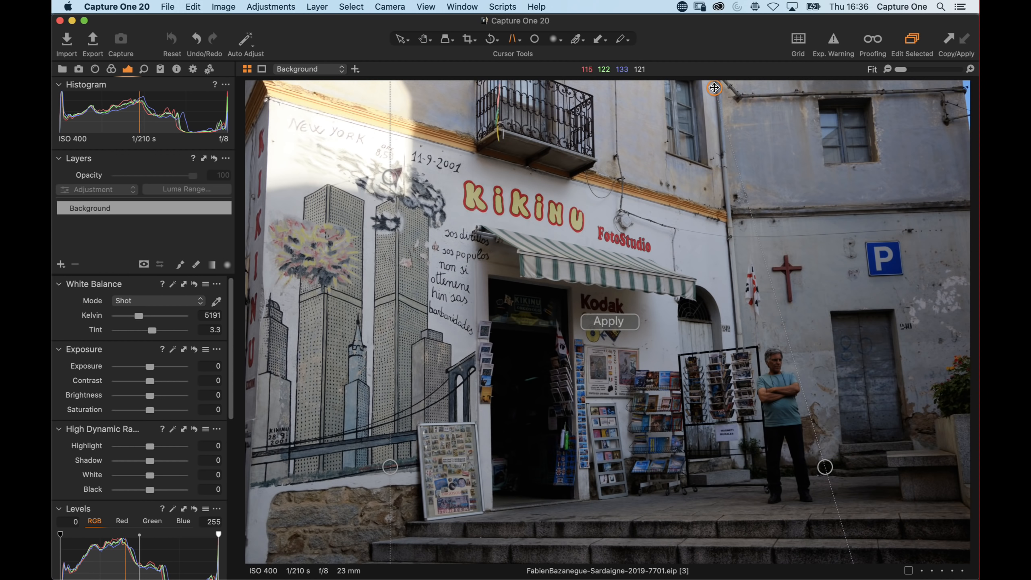
pyautogui.moveTo(825, 468); pyautogui.dragTo(747, 471)
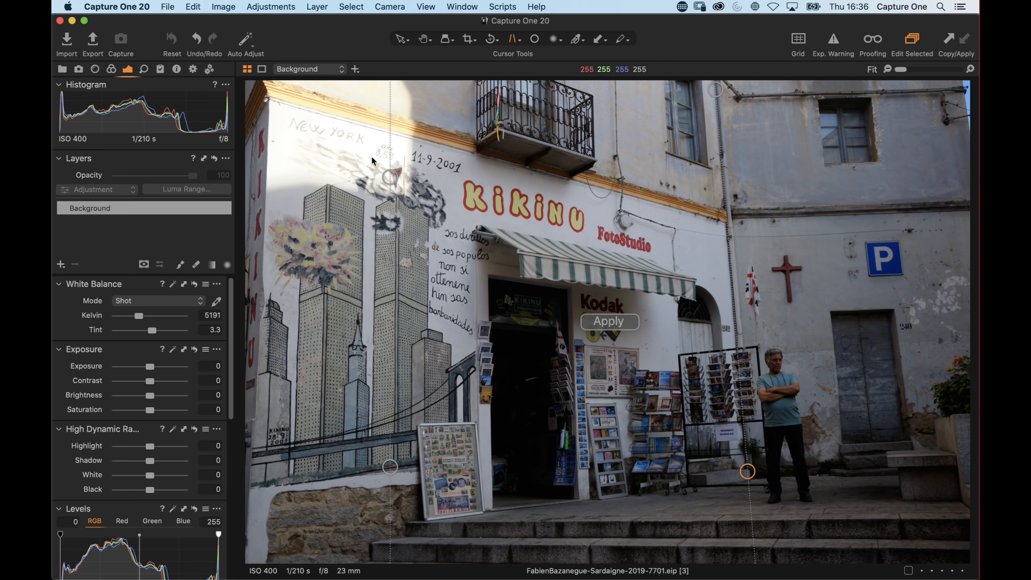
pyautogui.moveTo(390, 177); pyautogui.dragTo(269, 100)
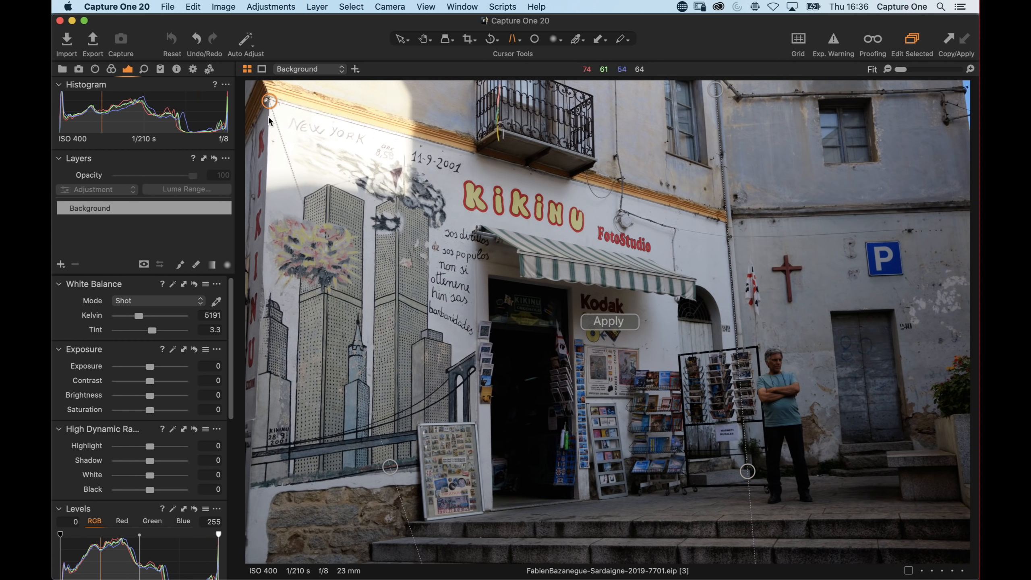
pyautogui.moveTo(383, 465); pyautogui.dragTo(257, 508)
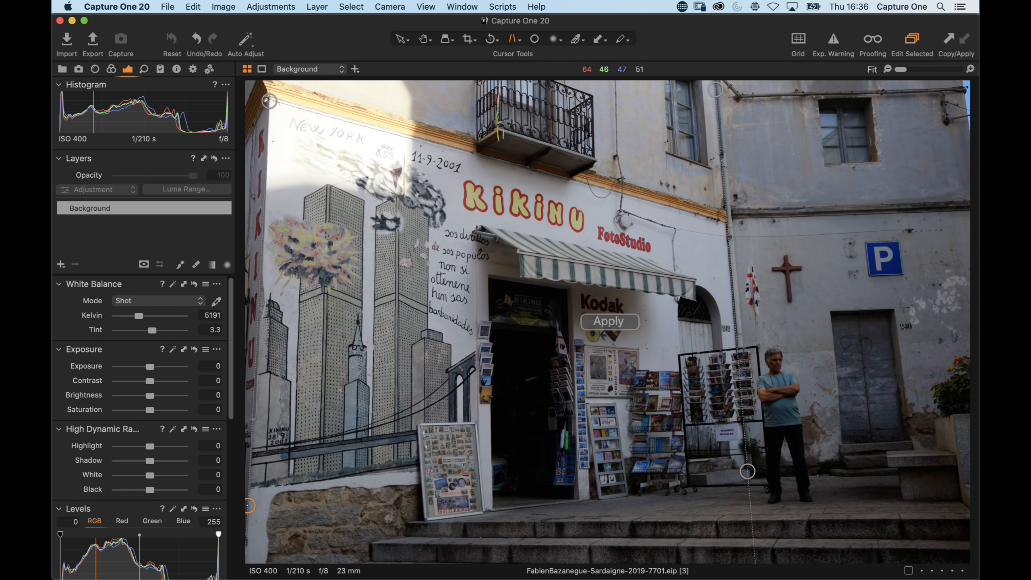
pyautogui.moveTo(268, 101); pyautogui.dragTo(267, 100)
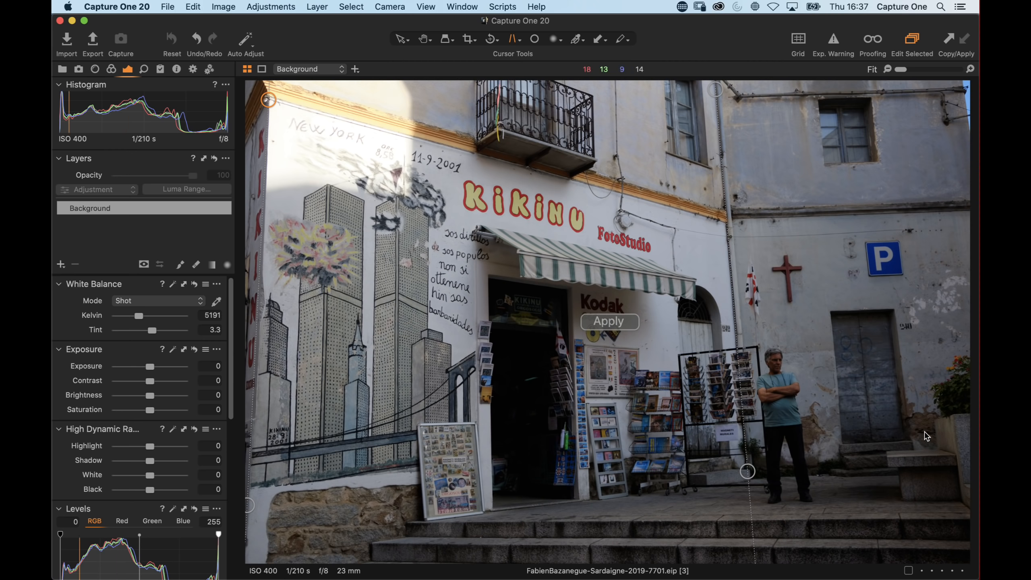
pyautogui.moveTo(748, 472); pyautogui.dragTo(748, 475)
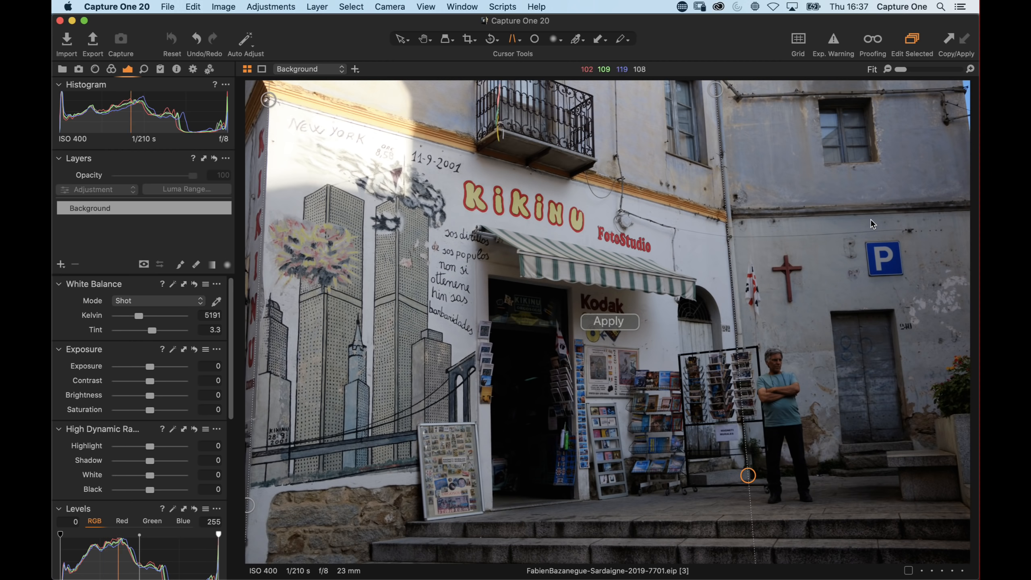
pyautogui.click(604, 322)
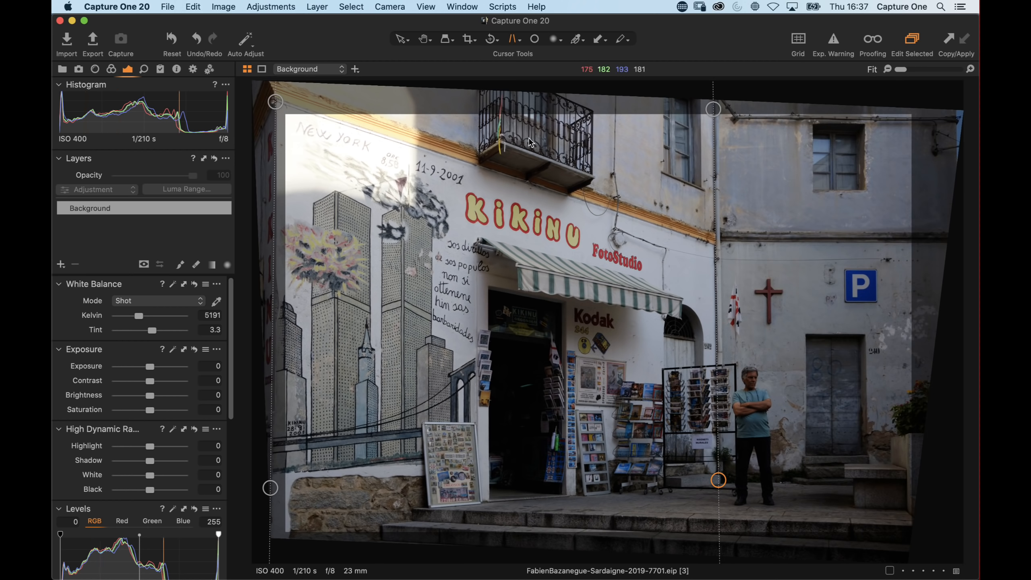
# Crop the corrected photo with an unconstrained ratio, trimming the frame's top and bottom edges
pyautogui.click(470, 40)
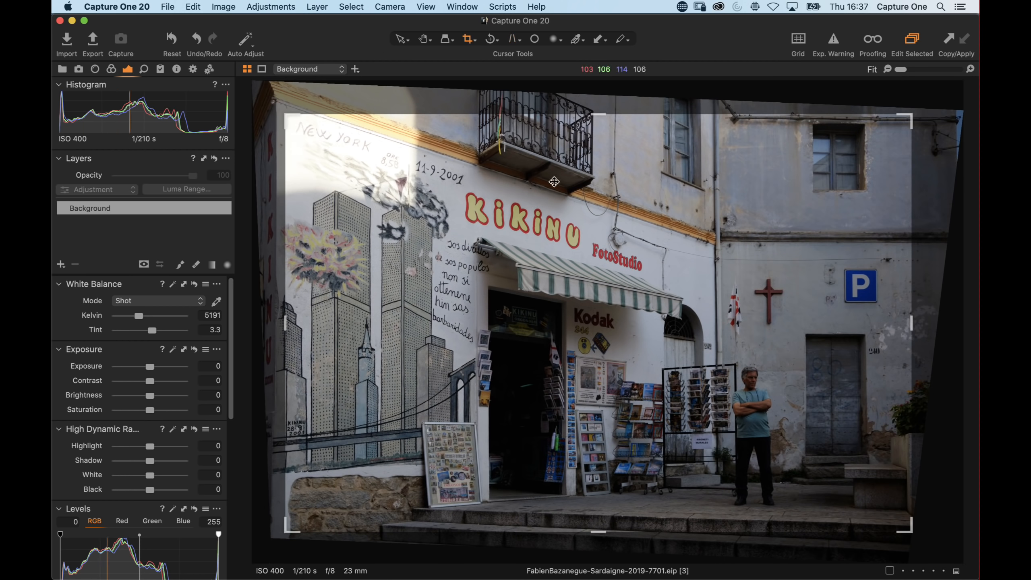
pyautogui.rightClick(553, 319)
pyautogui.click(546, 322)
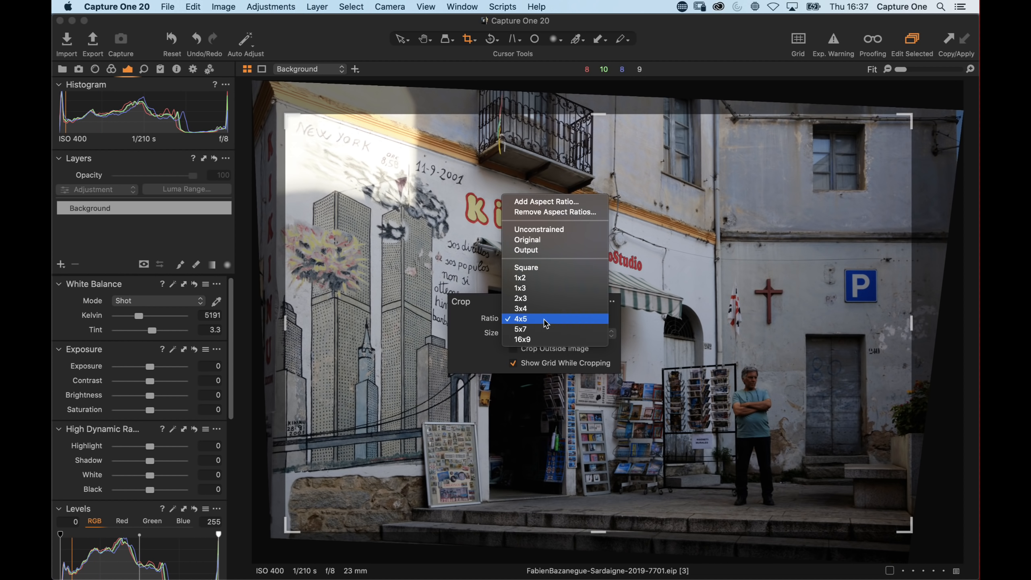
pyautogui.click(543, 230)
pyautogui.moveTo(596, 532)
pyautogui.mouseDown()
pyautogui.moveTo(596, 507)
pyautogui.moveTo(597, 526)
pyautogui.mouseUp()
pyautogui.moveTo(596, 114); pyautogui.dragTo(598, 110)
pyautogui.press('h')
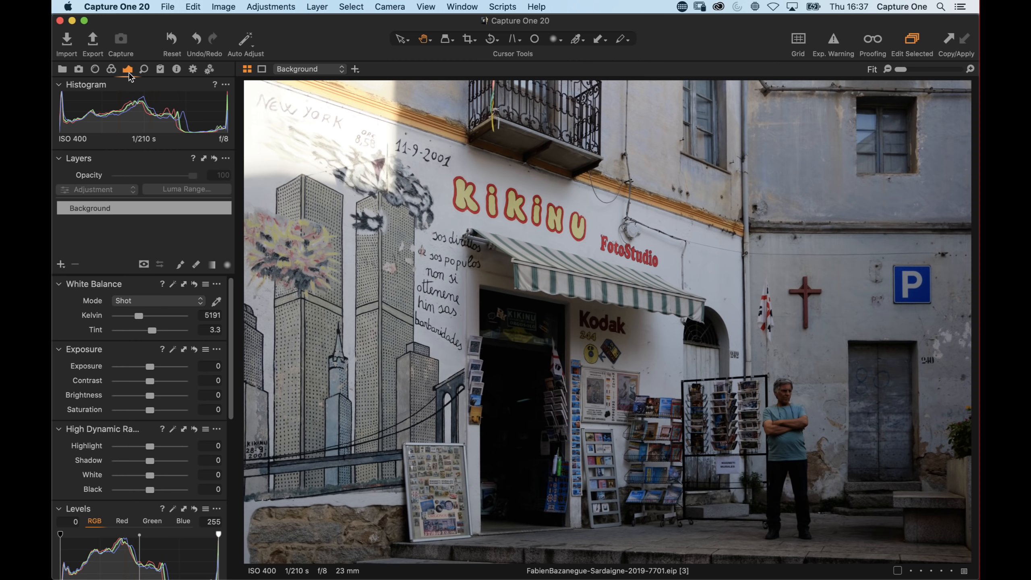
# Set the white balance to 5518 K and raise the Shadow slider to 56
pyautogui.moveTo(140, 315); pyautogui.dragTo(140, 314)
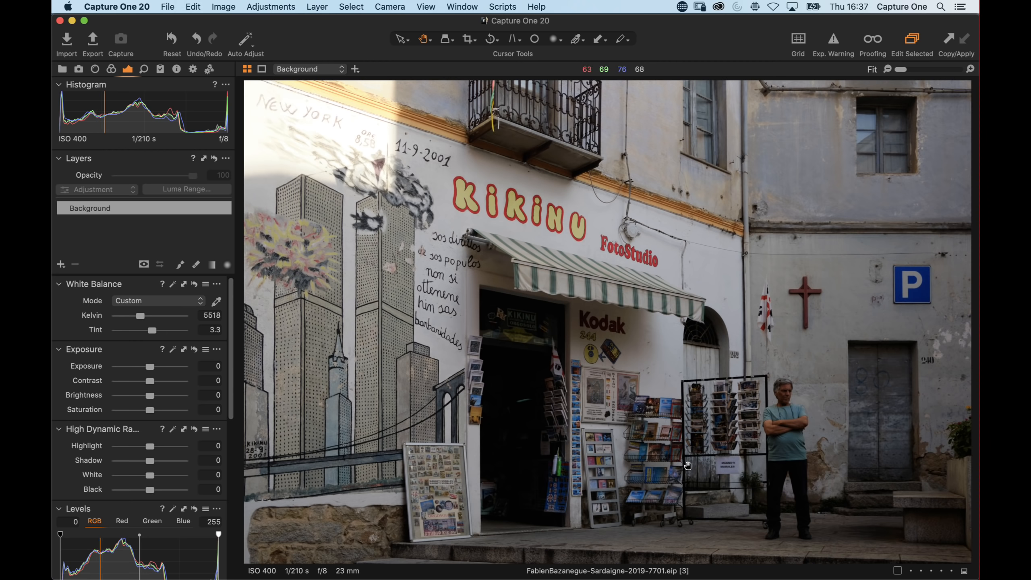
pyautogui.moveTo(150, 460); pyautogui.dragTo(174, 465)
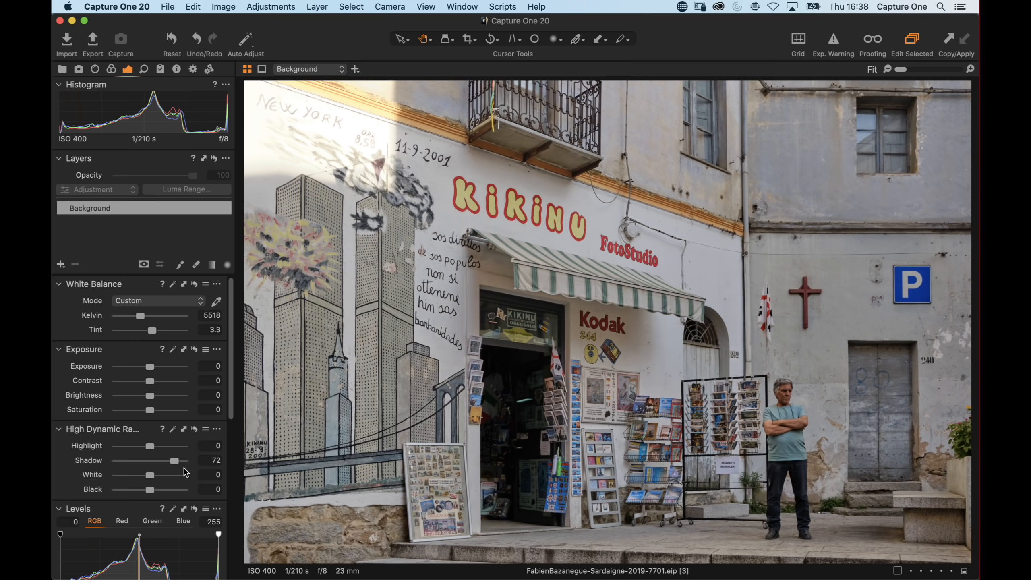
pyautogui.moveTo(178, 464); pyautogui.dragTo(187, 467)
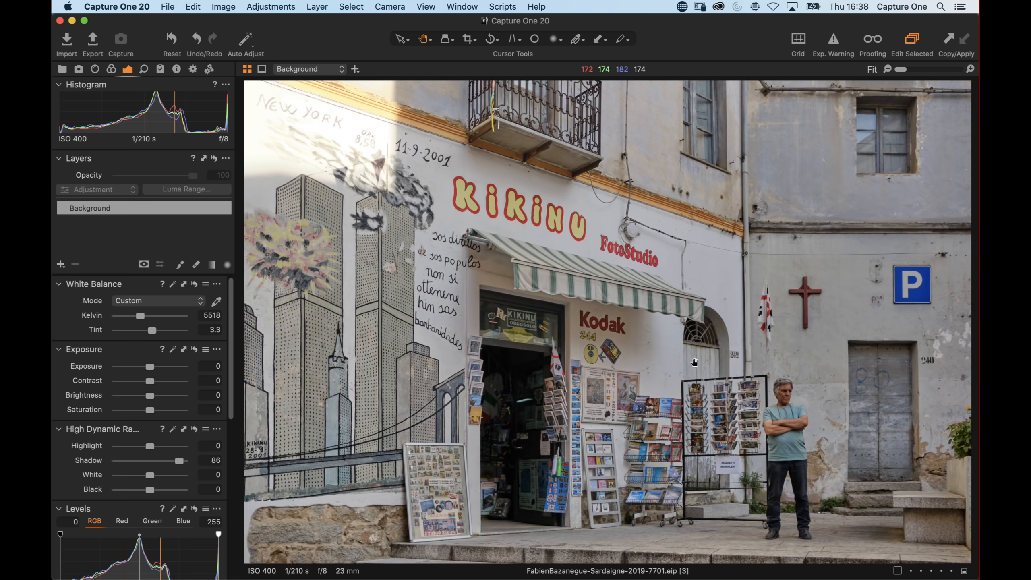
pyautogui.click(151, 462)
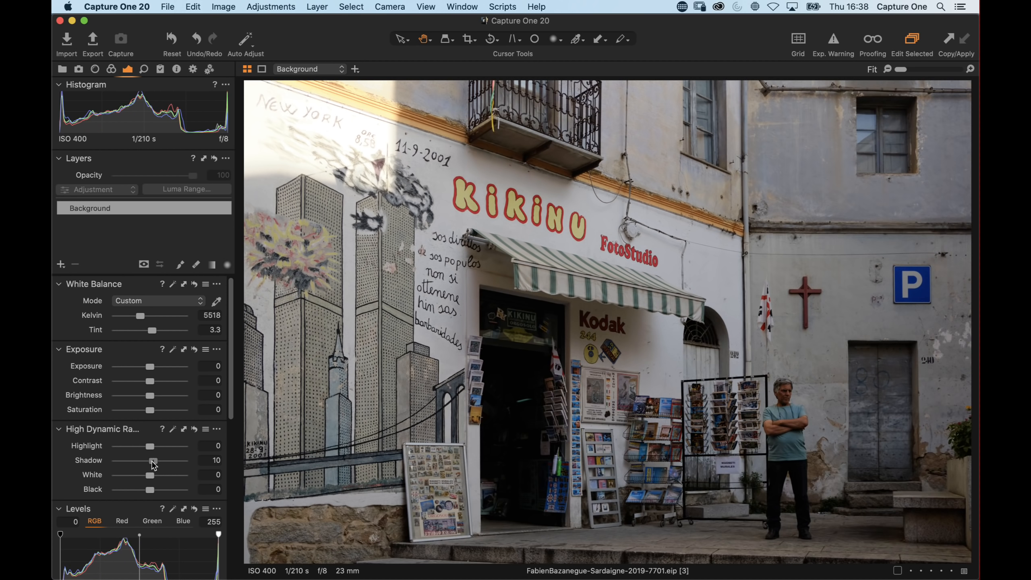
pyautogui.moveTo(150, 461); pyautogui.dragTo(169, 461)
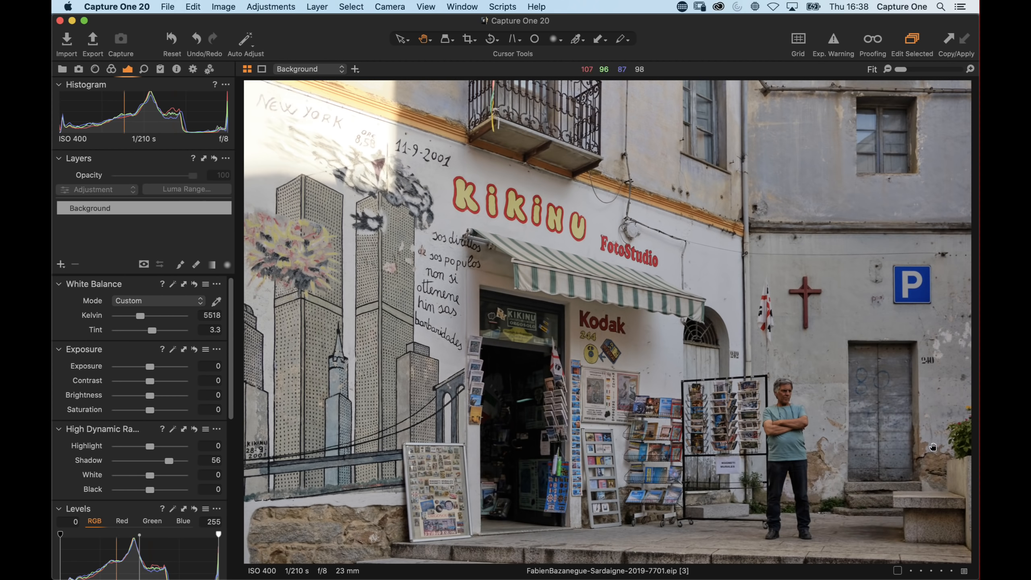
# Draw a blue annotation loop around the storefront and the standing man
pyautogui.click(176, 70)
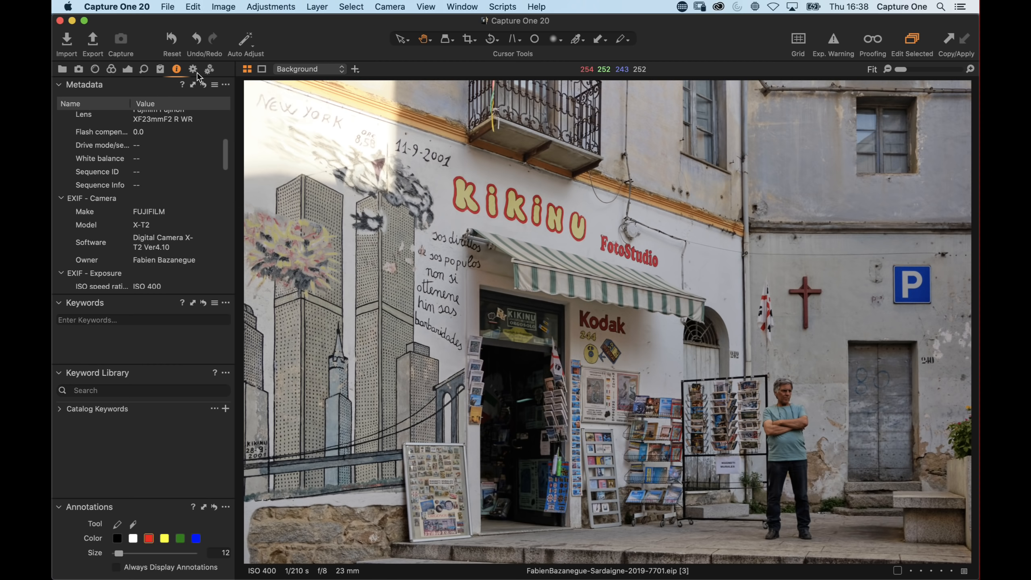
pyautogui.scroll(5, 160, 141)
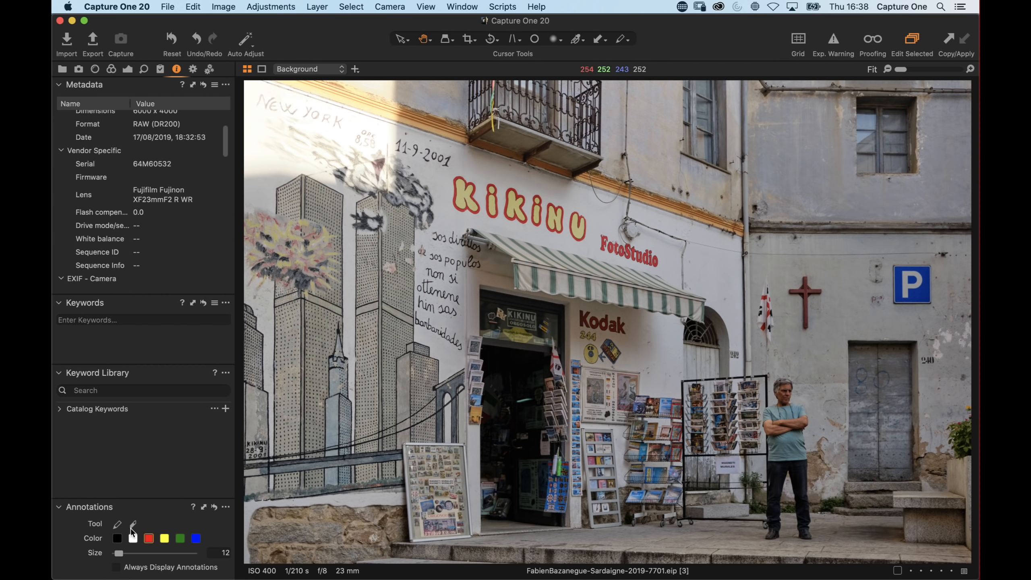
pyautogui.click(196, 538)
pyautogui.moveTo(500, 164)
pyautogui.mouseDown()
pyautogui.moveTo(561, 179)
pyautogui.moveTo(616, 245)
pyautogui.moveTo(736, 336)
pyautogui.moveTo(878, 377)
pyautogui.moveTo(965, 444)
pyautogui.moveTo(950, 497)
pyautogui.moveTo(851, 547)
pyautogui.moveTo(703, 557)
pyautogui.moveTo(568, 556)
pyautogui.moveTo(424, 509)
pyautogui.moveTo(305, 315)
pyautogui.moveTo(346, 220)
pyautogui.moveTo(489, 156)
pyautogui.moveTo(514, 160)
pyautogui.mouseUp()
pyautogui.moveTo(587, 189)
pyautogui.mouseDown()
pyautogui.moveTo(733, 271)
pyautogui.moveTo(829, 364)
pyautogui.mouseUp()
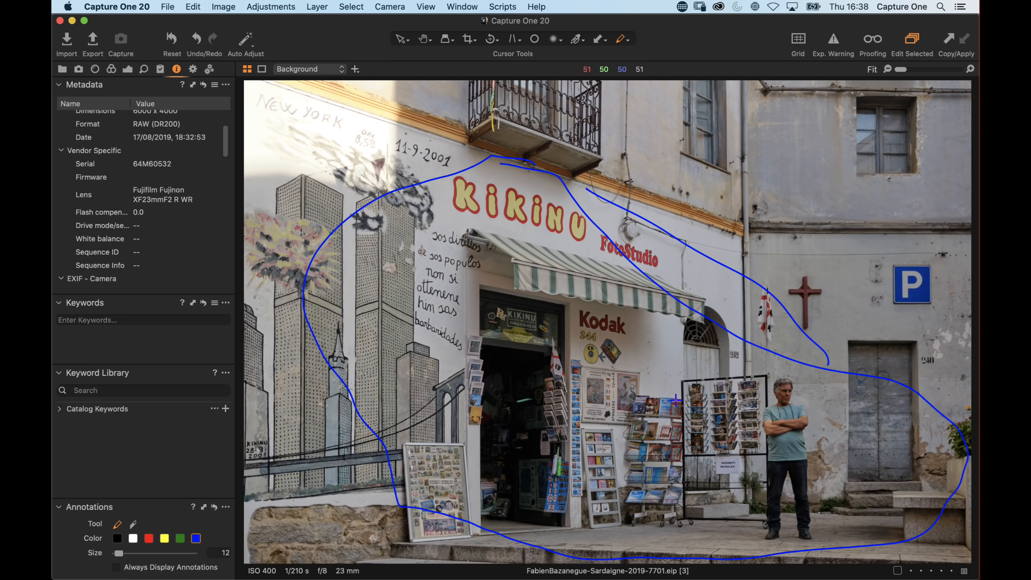
# Return the Shadow slider to 0 and delete the drawn annotations
pyautogui.click(127, 69)
pyautogui.moveTo(171, 460); pyautogui.dragTo(153, 458)
pyautogui.click(170, 52)
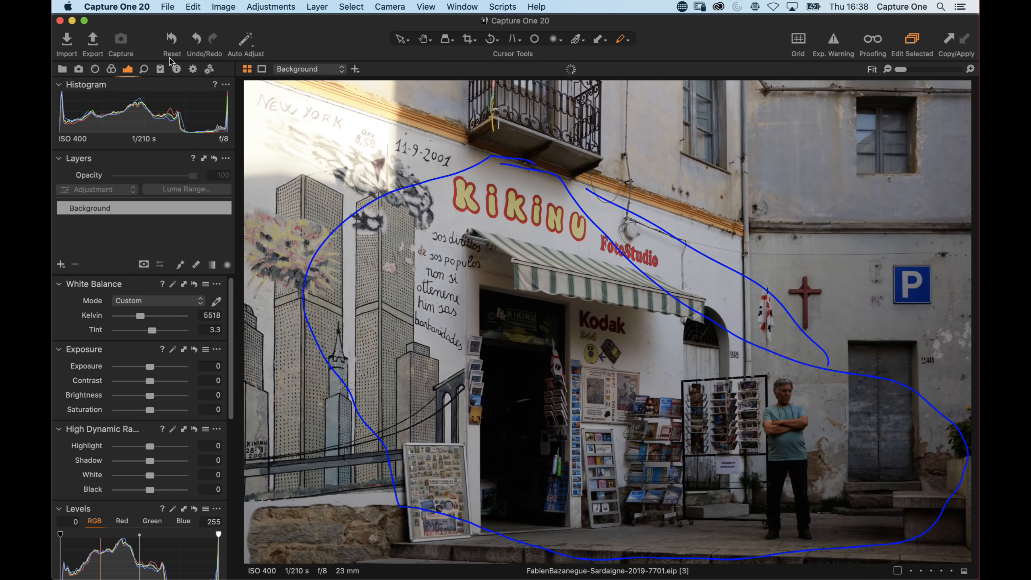
pyautogui.click(176, 68)
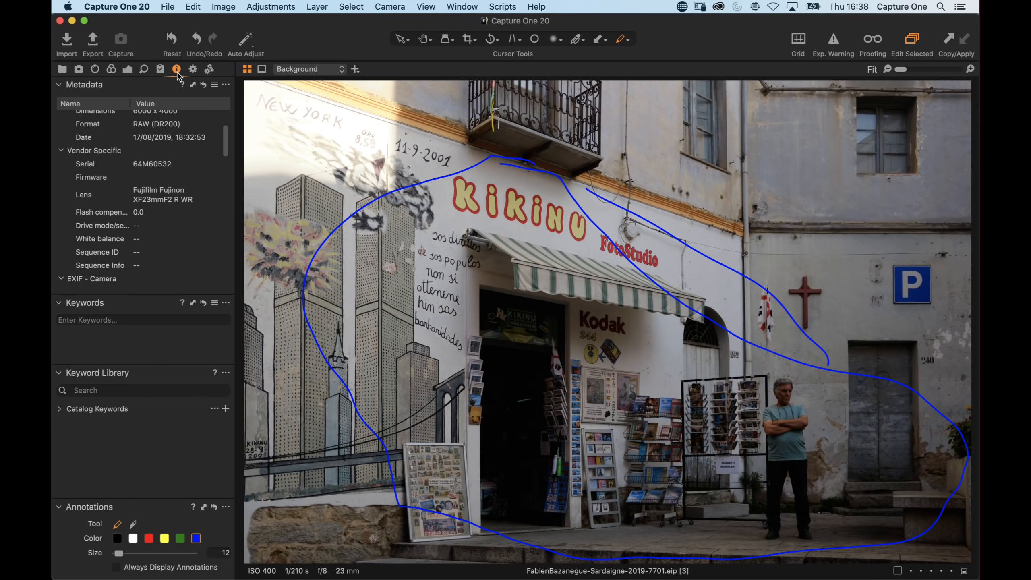
pyautogui.click(214, 508)
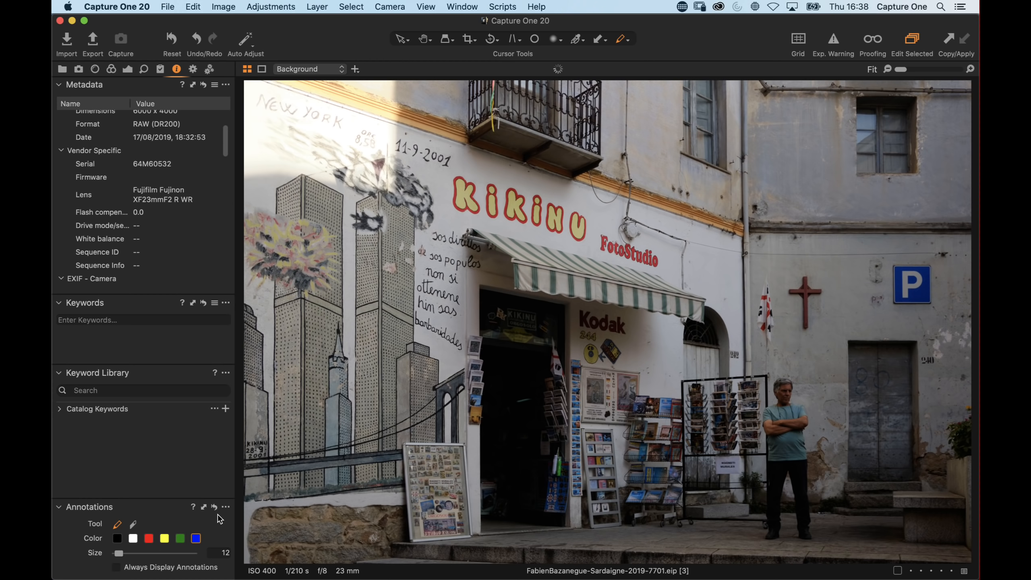
# Add a new adjustment layer named Shad lift and raise its Shadow to 55
pyautogui.click(128, 69)
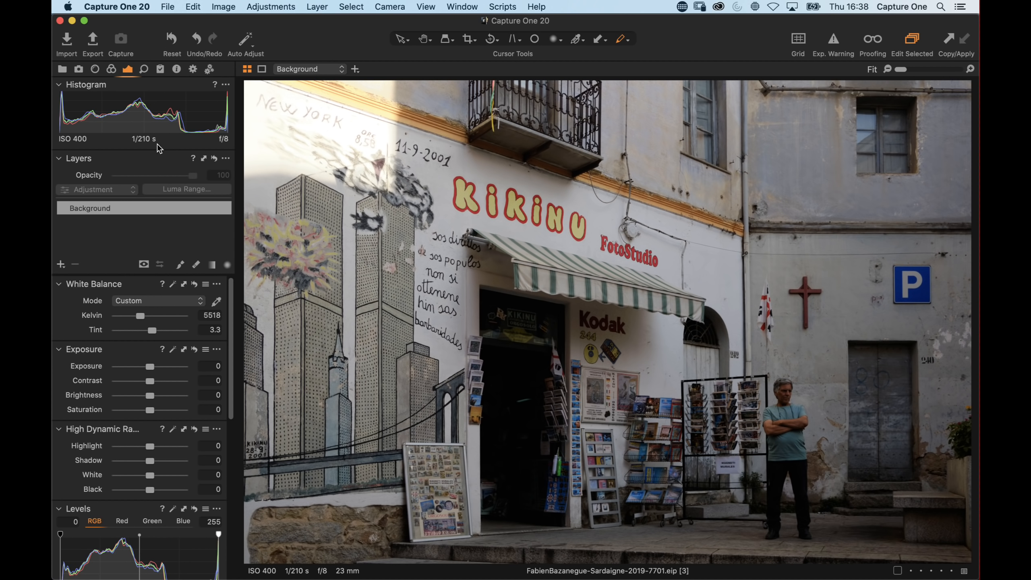
pyautogui.click(61, 264)
pyautogui.click(85, 208)
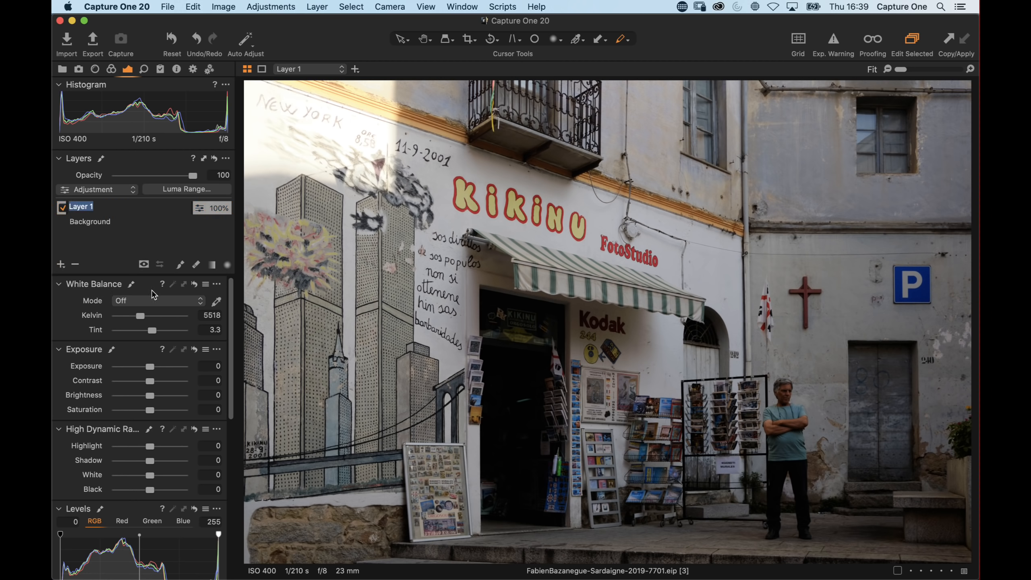
pyautogui.write('Shad lift')
pyautogui.press('Return')
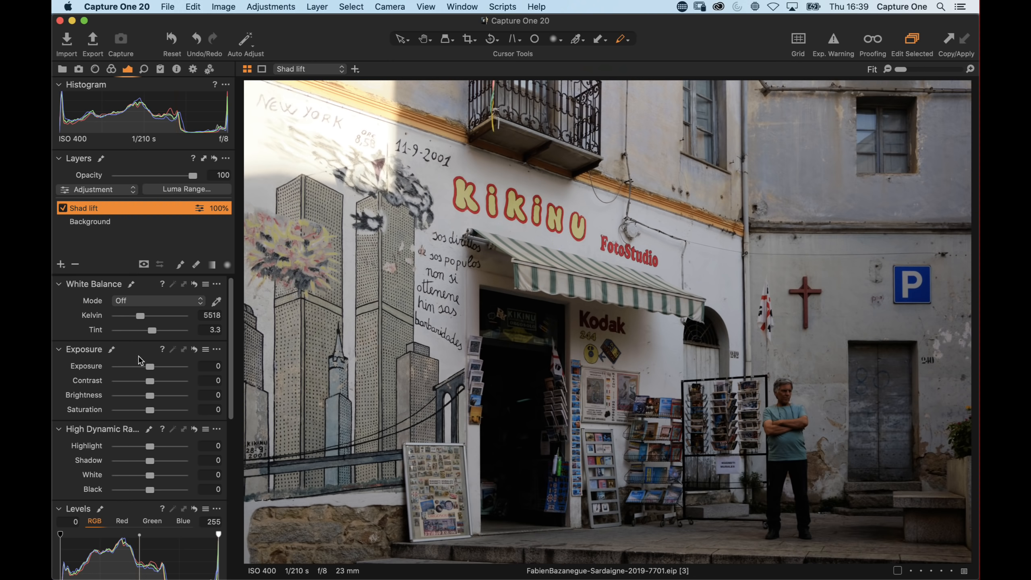
pyautogui.scroll(-1, 152, 392)
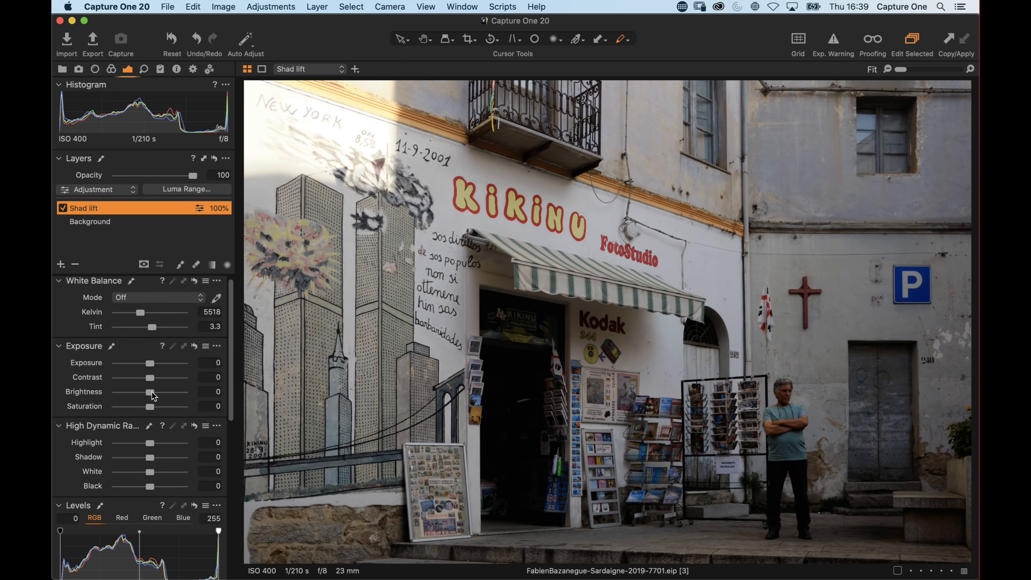
pyautogui.moveTo(161, 461); pyautogui.dragTo(169, 460)
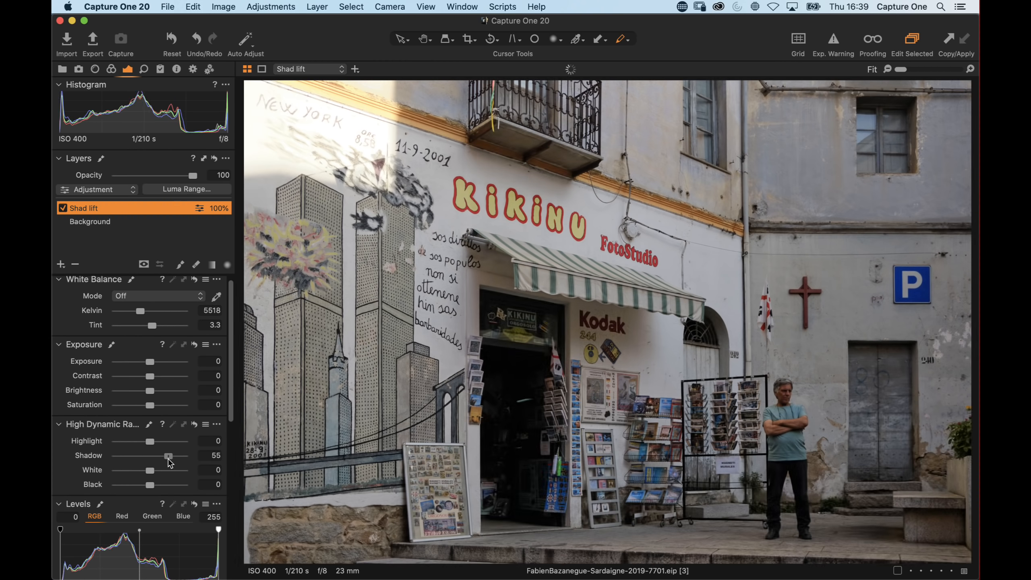
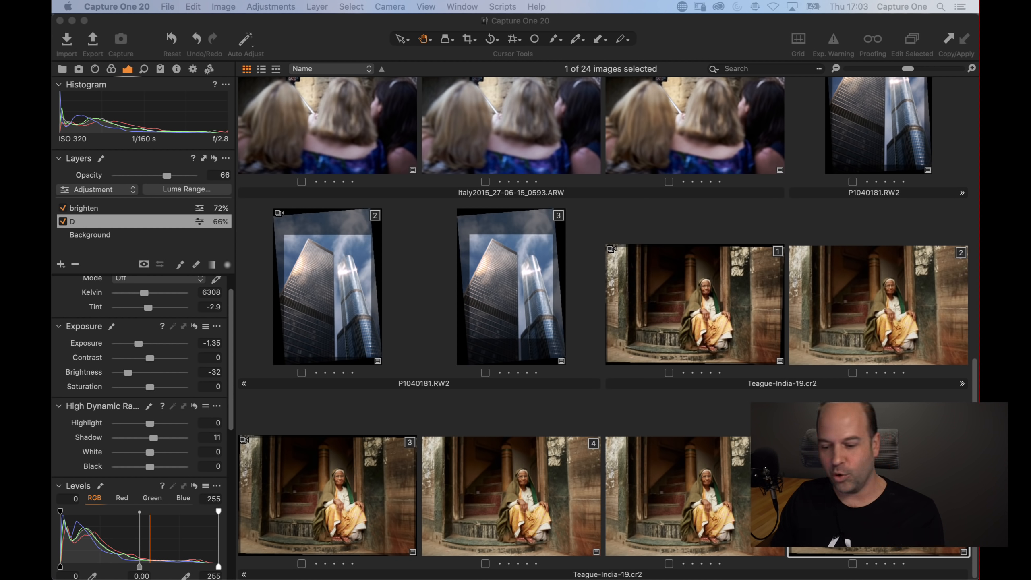
# Open the skyscraper photo P1040181 and copy its adjustments to the Adjustments Clipboard
pyautogui.click(685, 134)
pyautogui.doubleClick(853, 197)
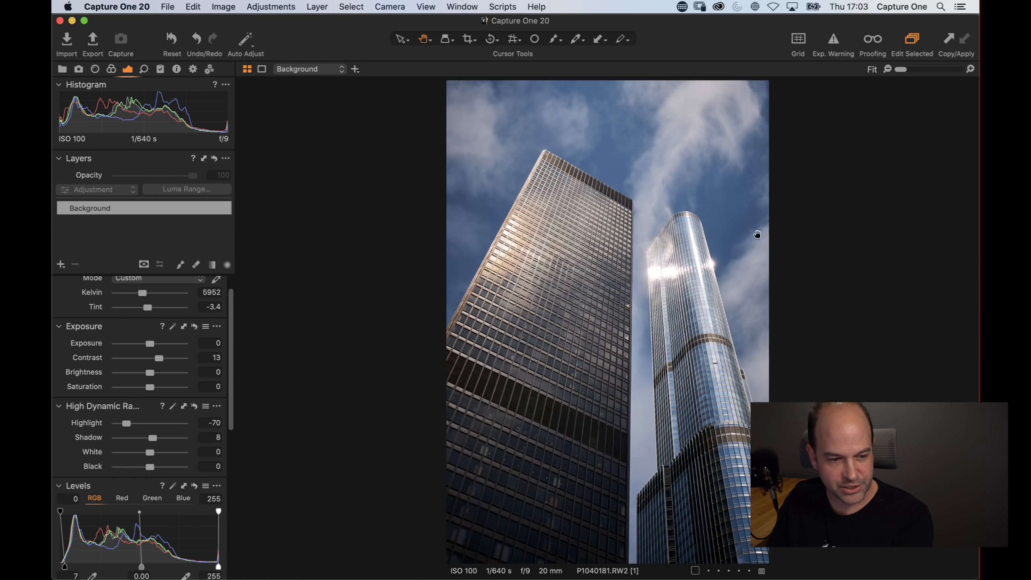
pyautogui.click(160, 69)
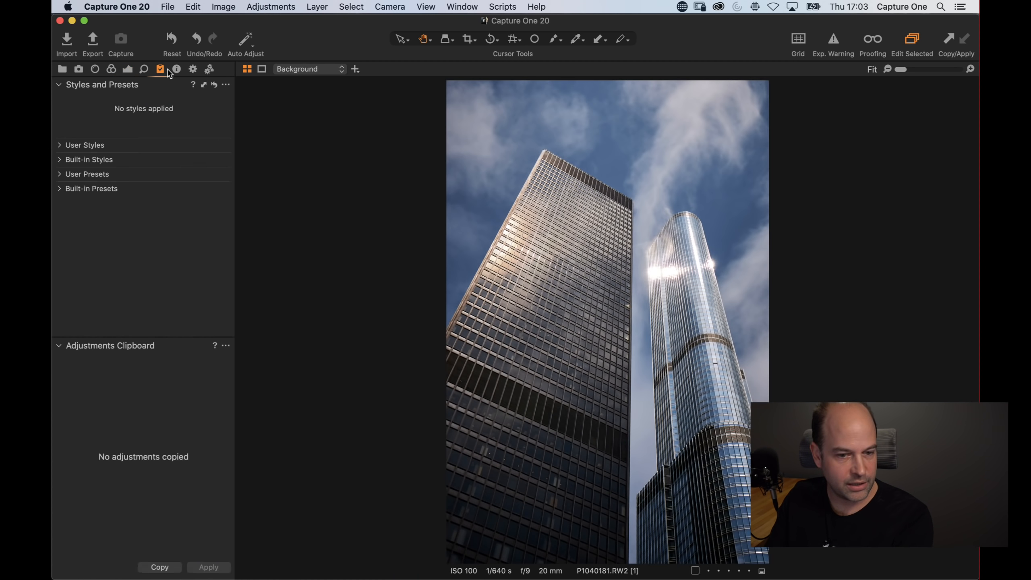
pyautogui.click(949, 39)
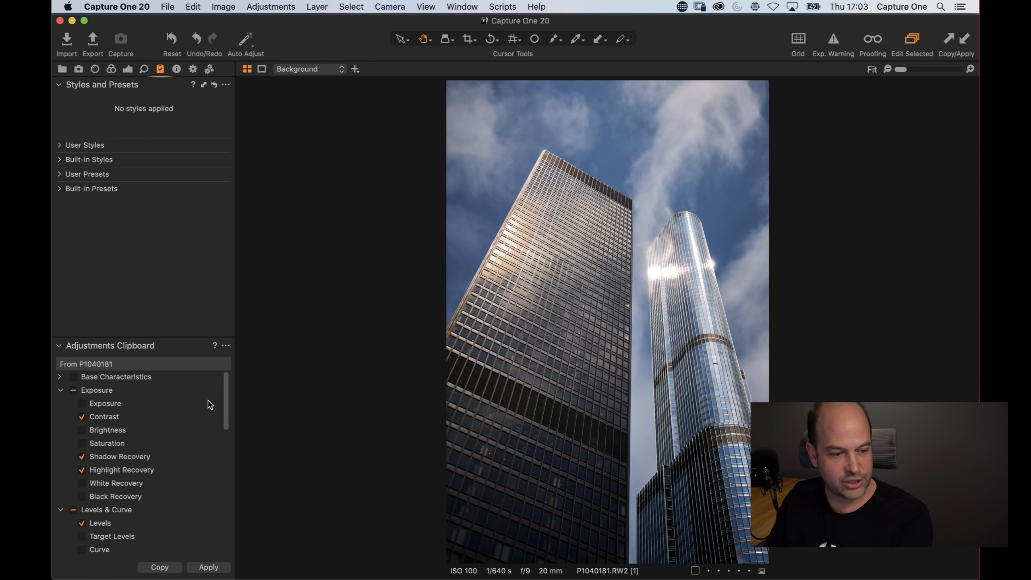
# Select only the adjusted settings in the Adjustments Clipboard and copy the adjustments again
pyautogui.moveTo(225, 405); pyautogui.dragTo(236, 489)
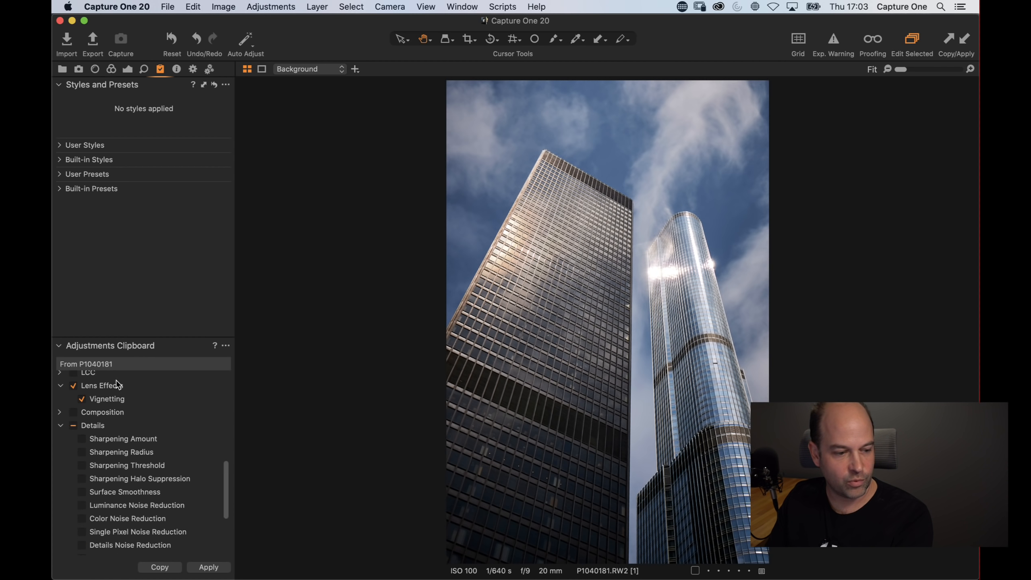
pyautogui.moveTo(224, 477); pyautogui.dragTo(230, 366)
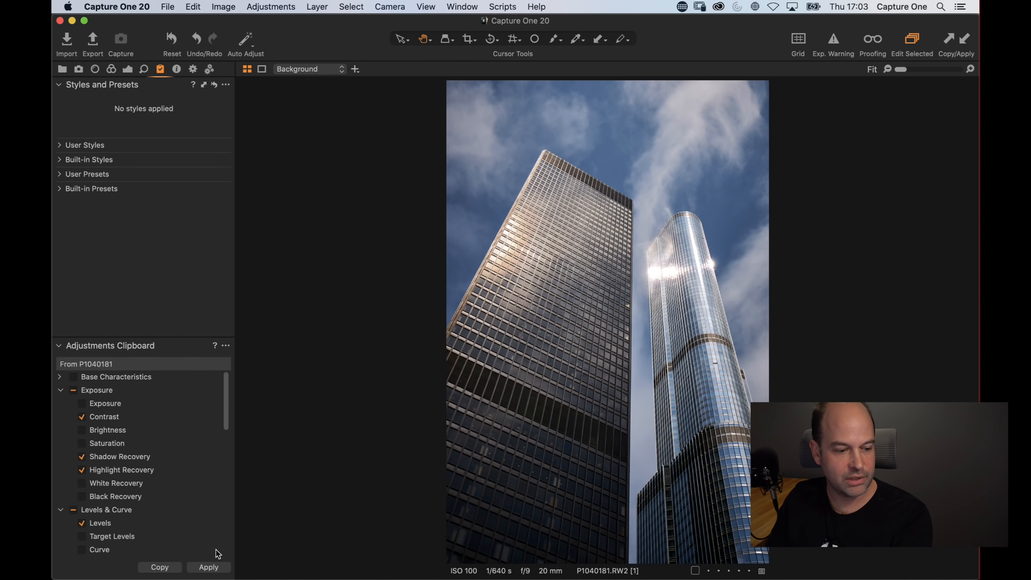
pyautogui.click(226, 345)
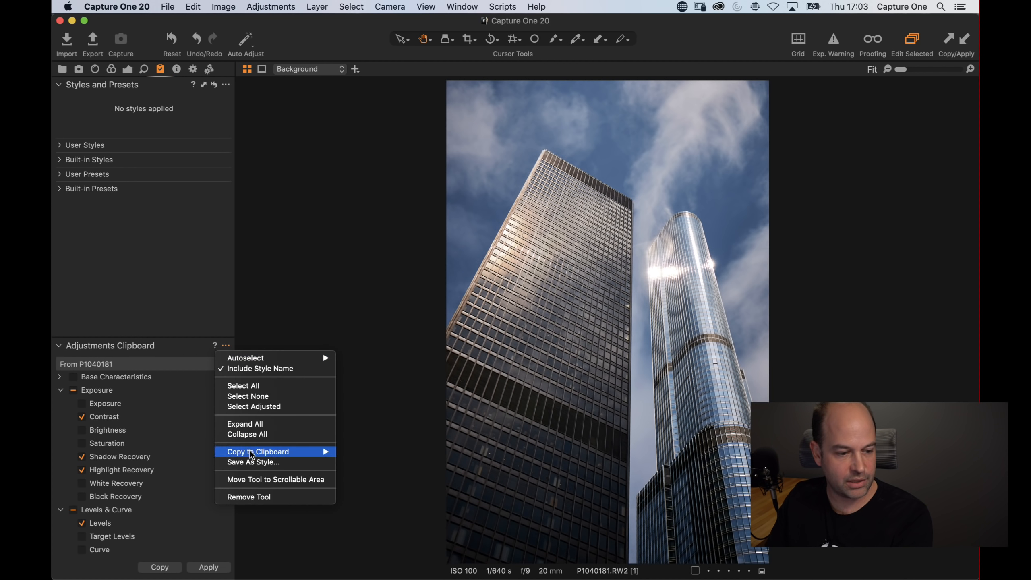
pyautogui.click(257, 406)
pyautogui.click(945, 40)
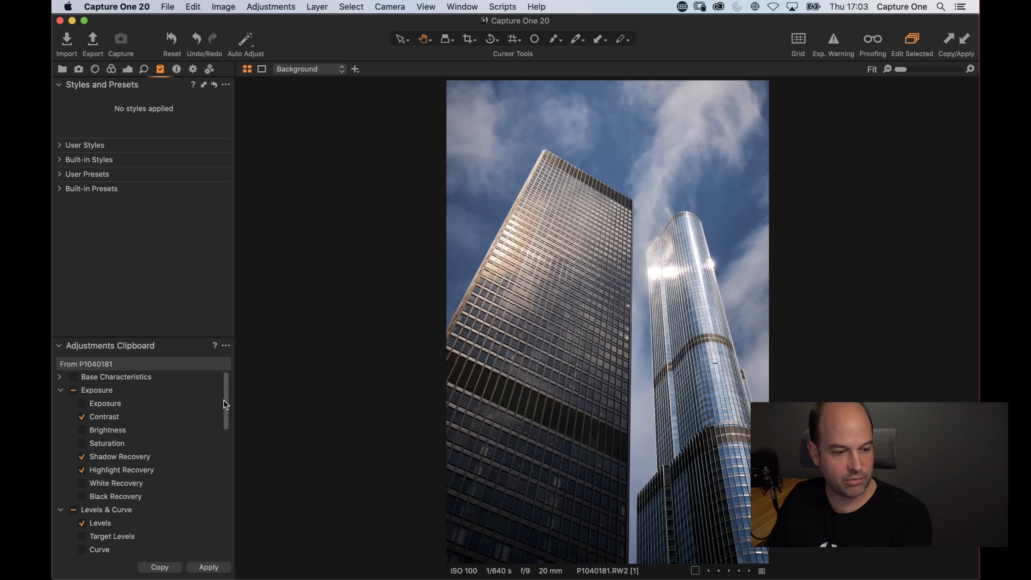
pyautogui.moveTo(224, 399); pyautogui.dragTo(262, 313)
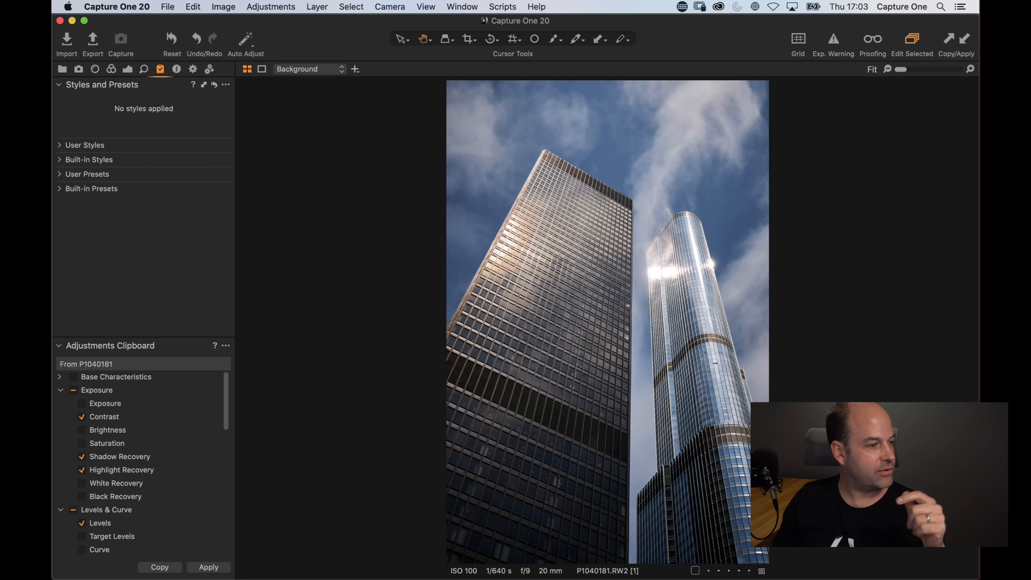
pyautogui.click(426, 6)
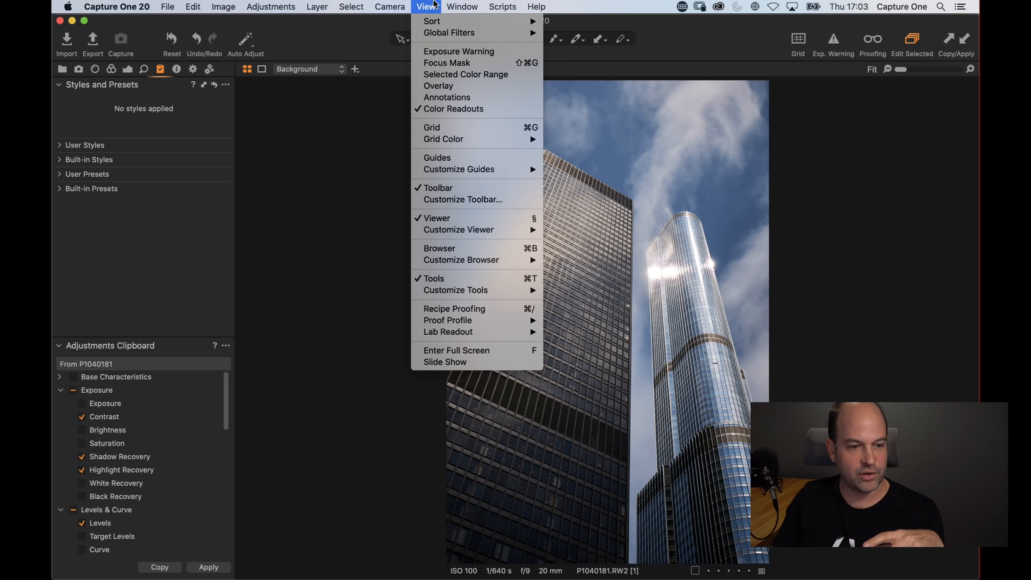
pyautogui.moveTo(496, 290)
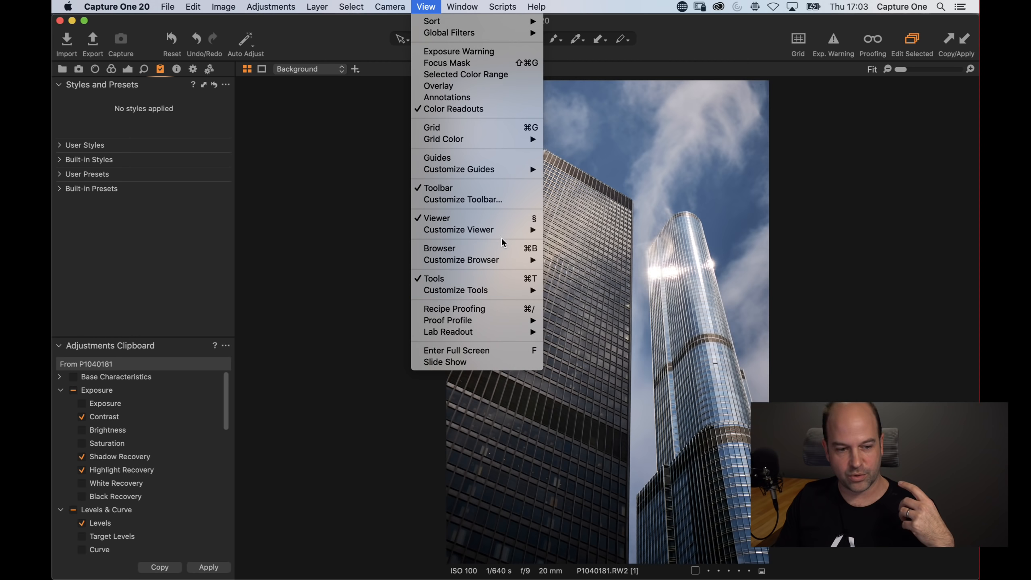
pyautogui.moveTo(505, 235)
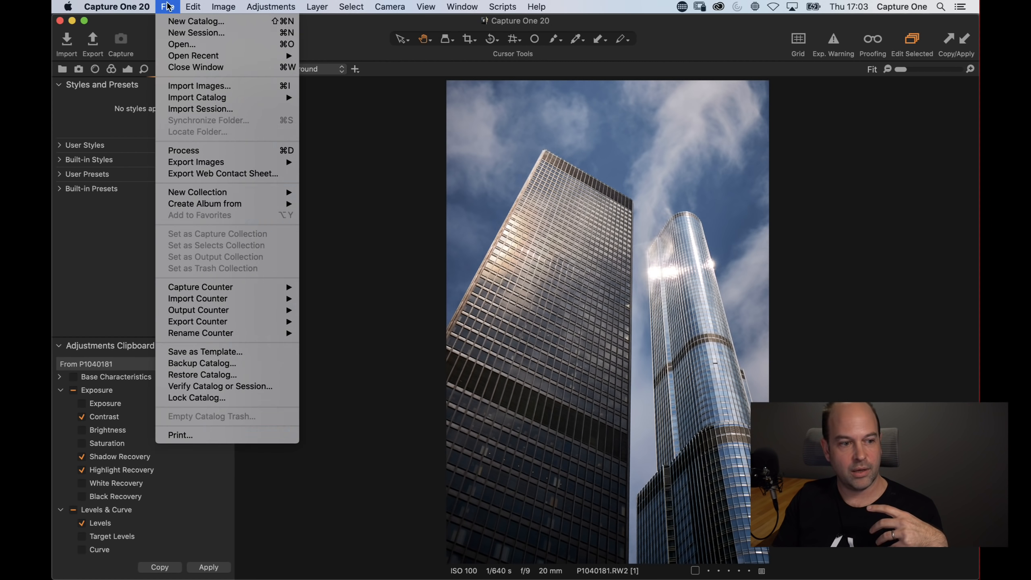
pyautogui.click(193, 5)
pyautogui.click(194, 5)
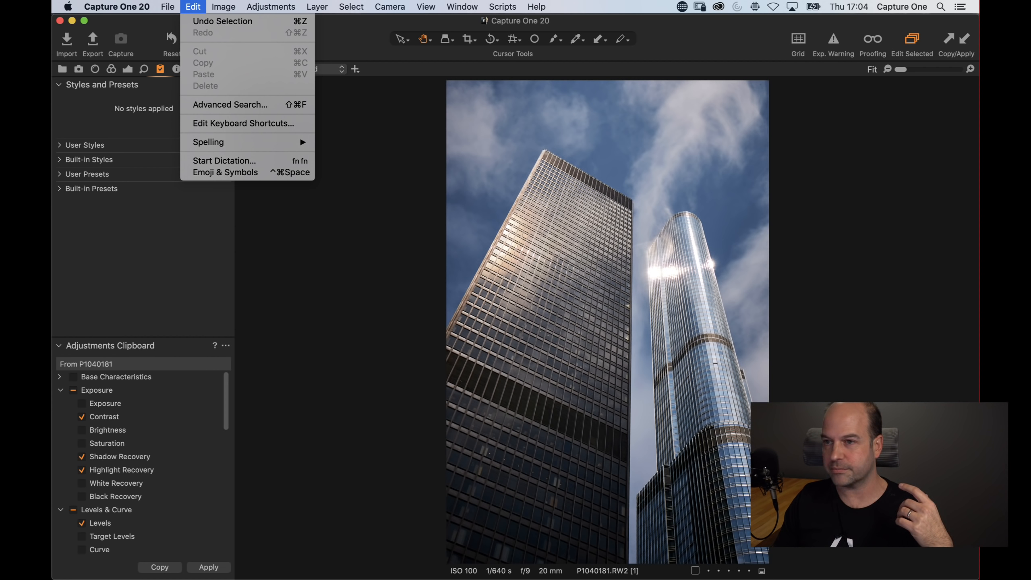
pyautogui.click(299, 127)
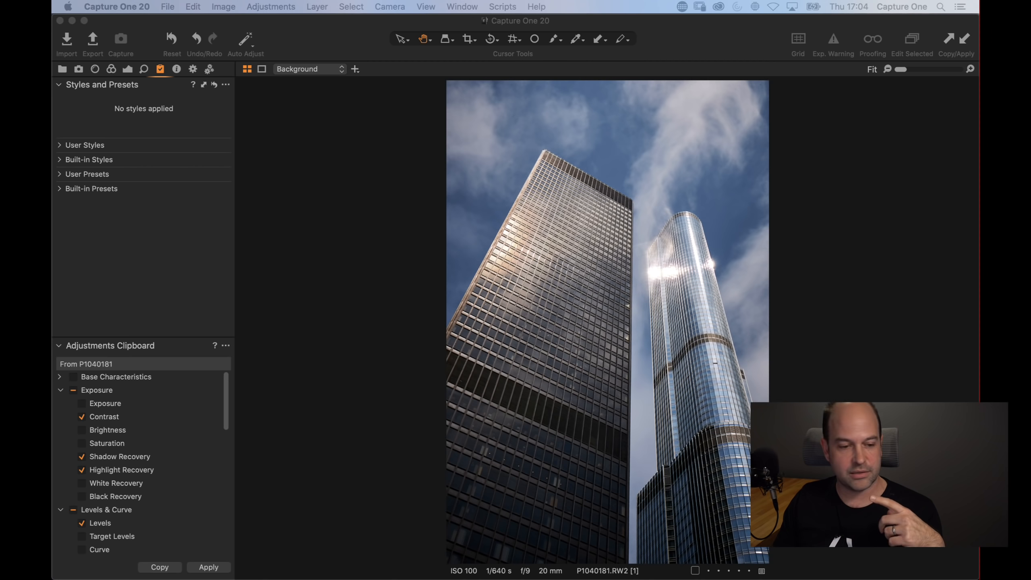
# Return to the grid, open the Teague-India-19 portrait, and show its Curve adjustments
pyautogui.click(551, 362)
pyautogui.press('g')
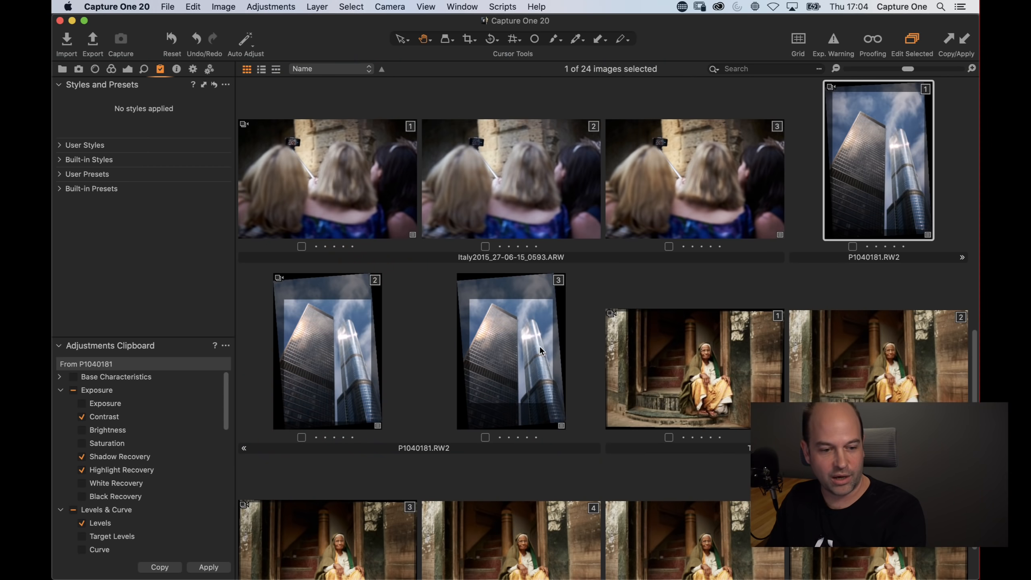
pyautogui.scroll(-3, 546, 393)
pyautogui.doubleClick(879, 496)
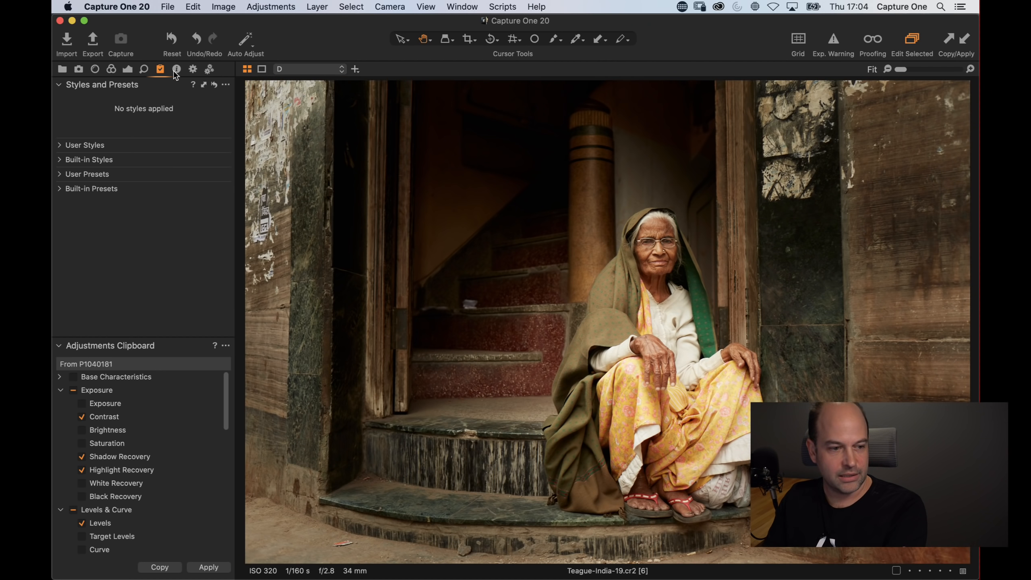
pyautogui.click(127, 69)
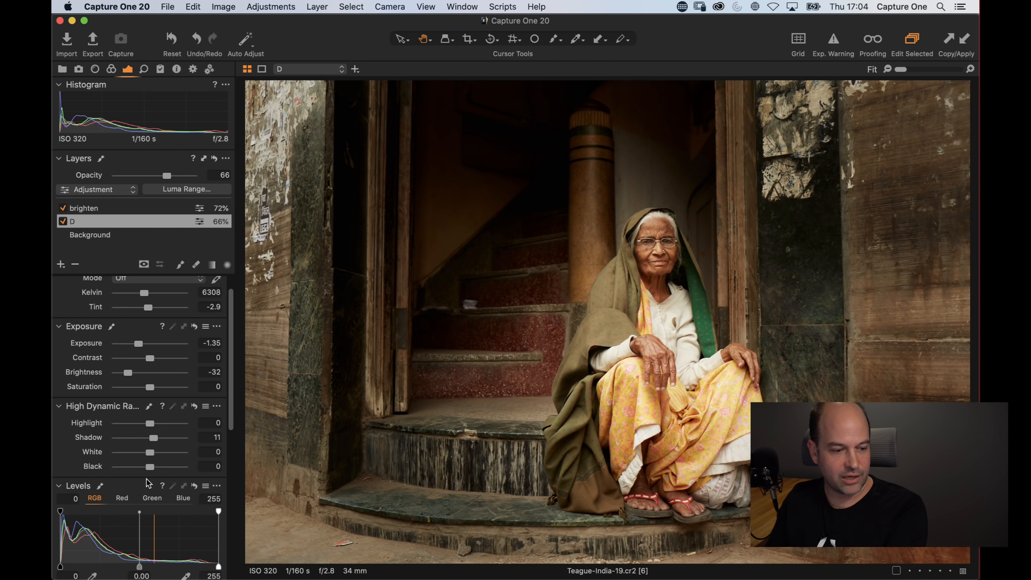
pyautogui.scroll(-6, 162, 321)
pyautogui.moveTo(111, 394)
pyautogui.mouseDown()
pyautogui.moveTo(101, 380)
pyautogui.moveTo(112, 388)
pyautogui.mouseUp()
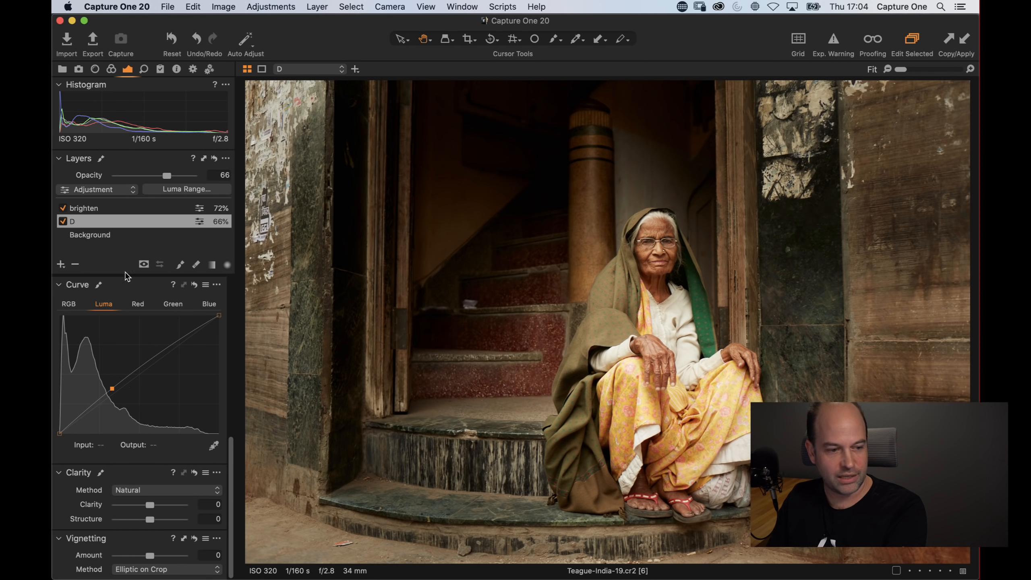
# Open the Luma Range settings for layer D and cancel without changes
pyautogui.click(194, 191)
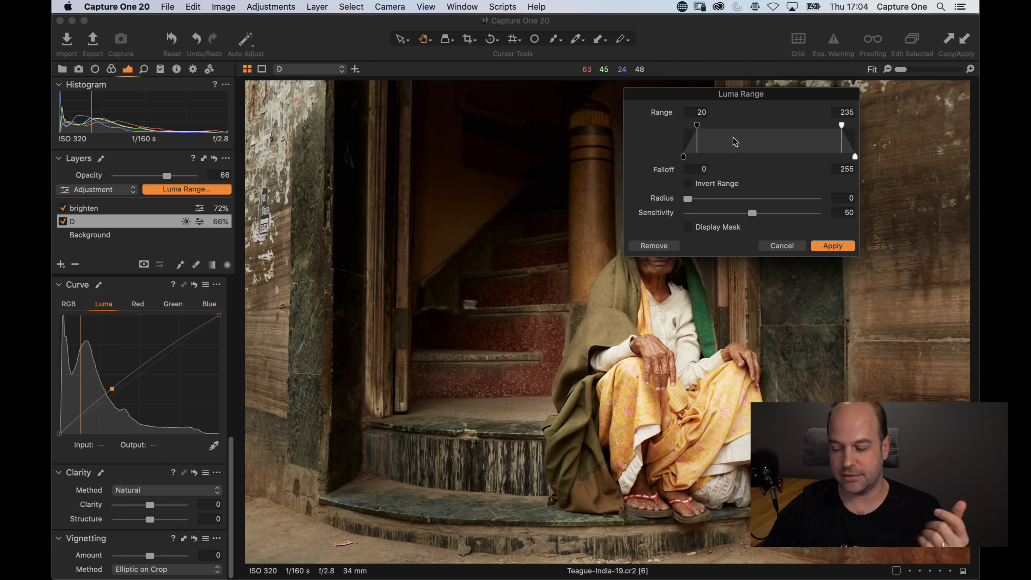
pyautogui.click(790, 246)
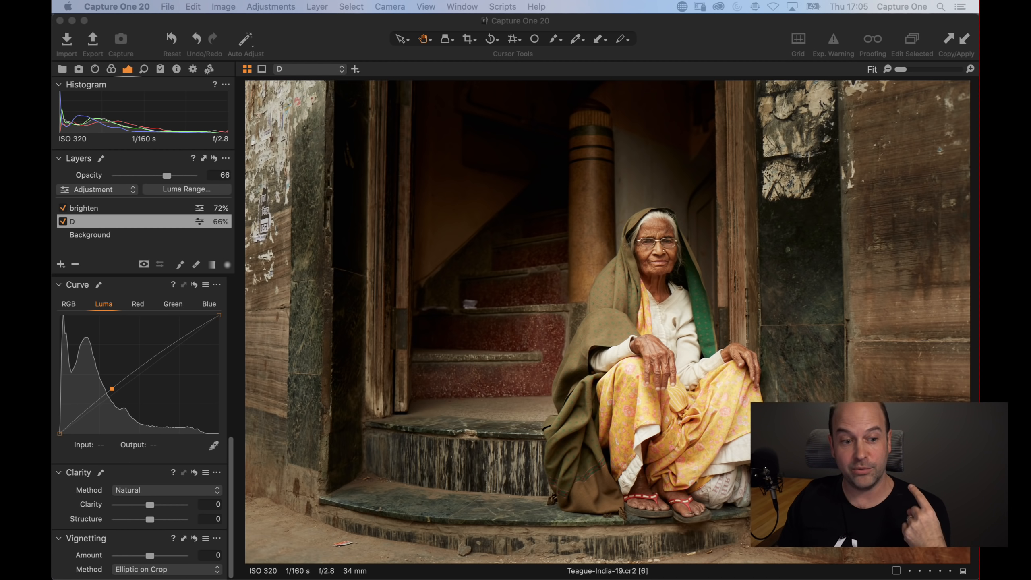
pyautogui.click(331, 48)
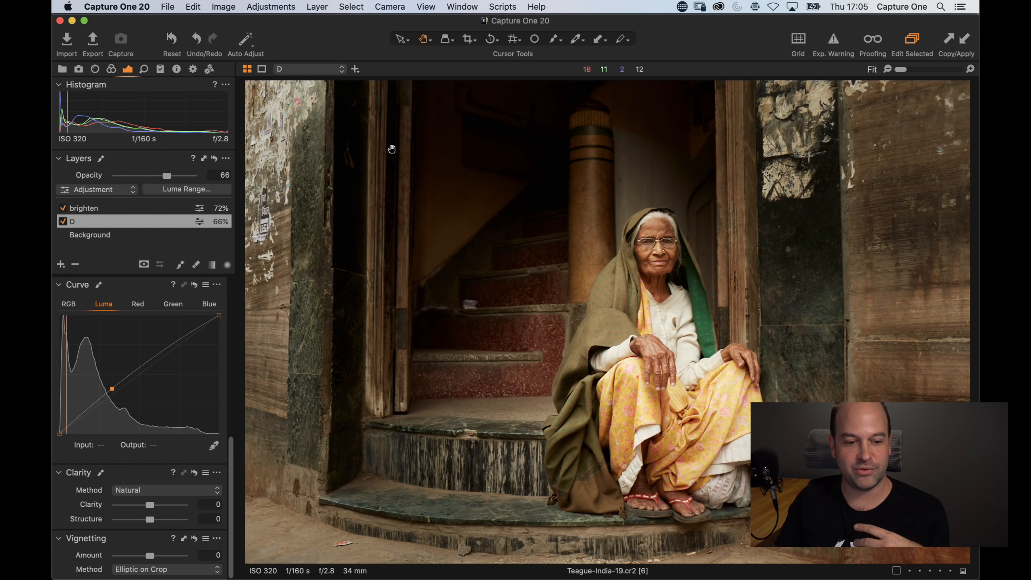